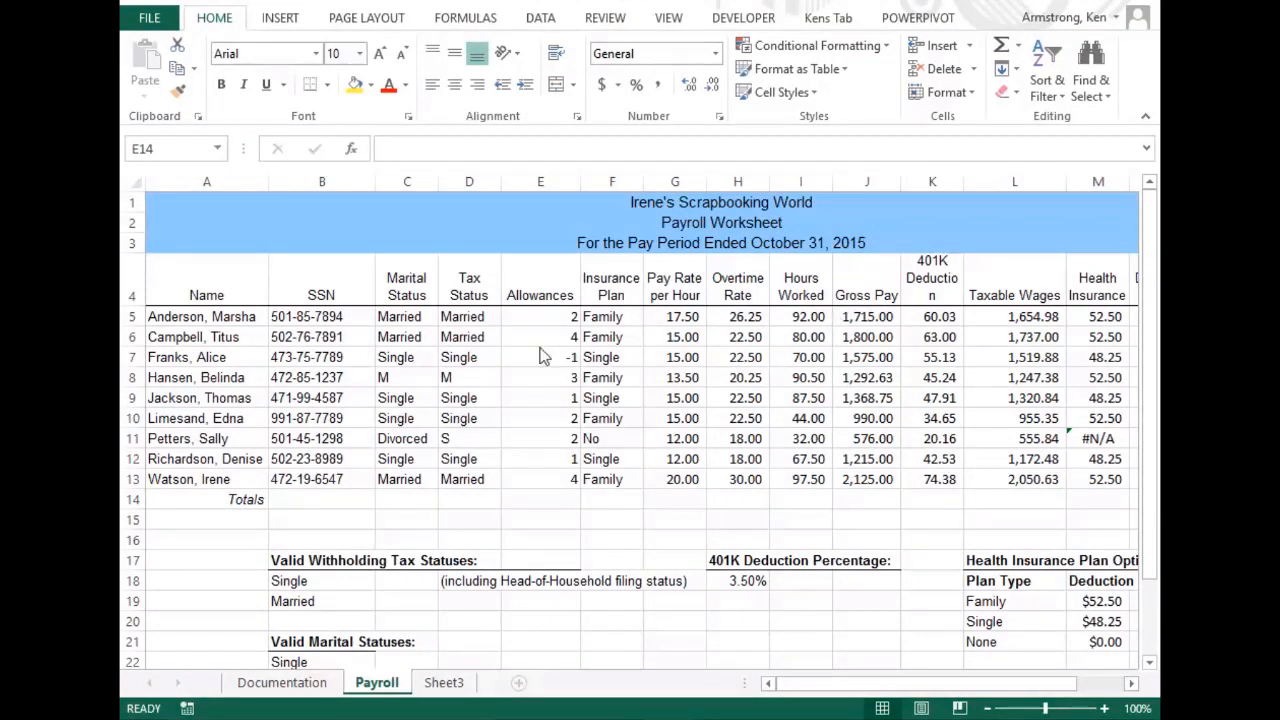
Review the employee entries in the Name, Marital Status, Tax Status, Allowances and Insurance Plan columns.
{"action": "left_click", "coordinate": [410, 316]}
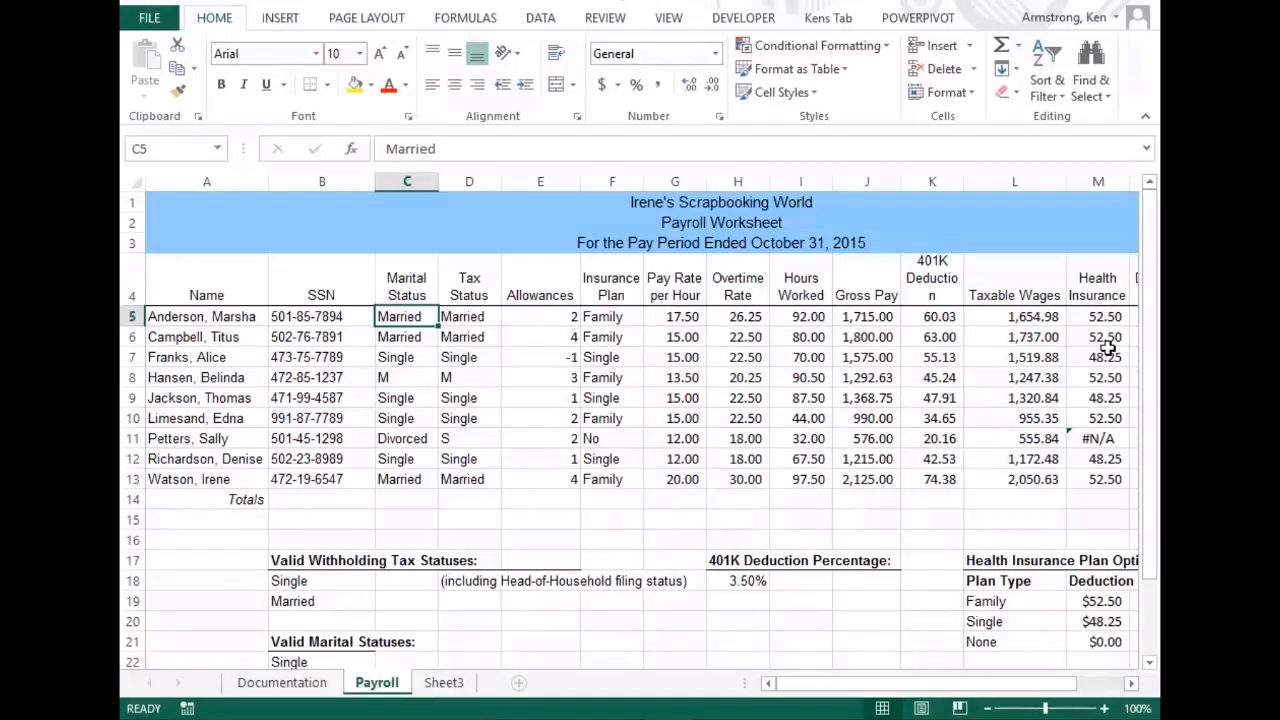
{"action": "key", "text": "Home"}
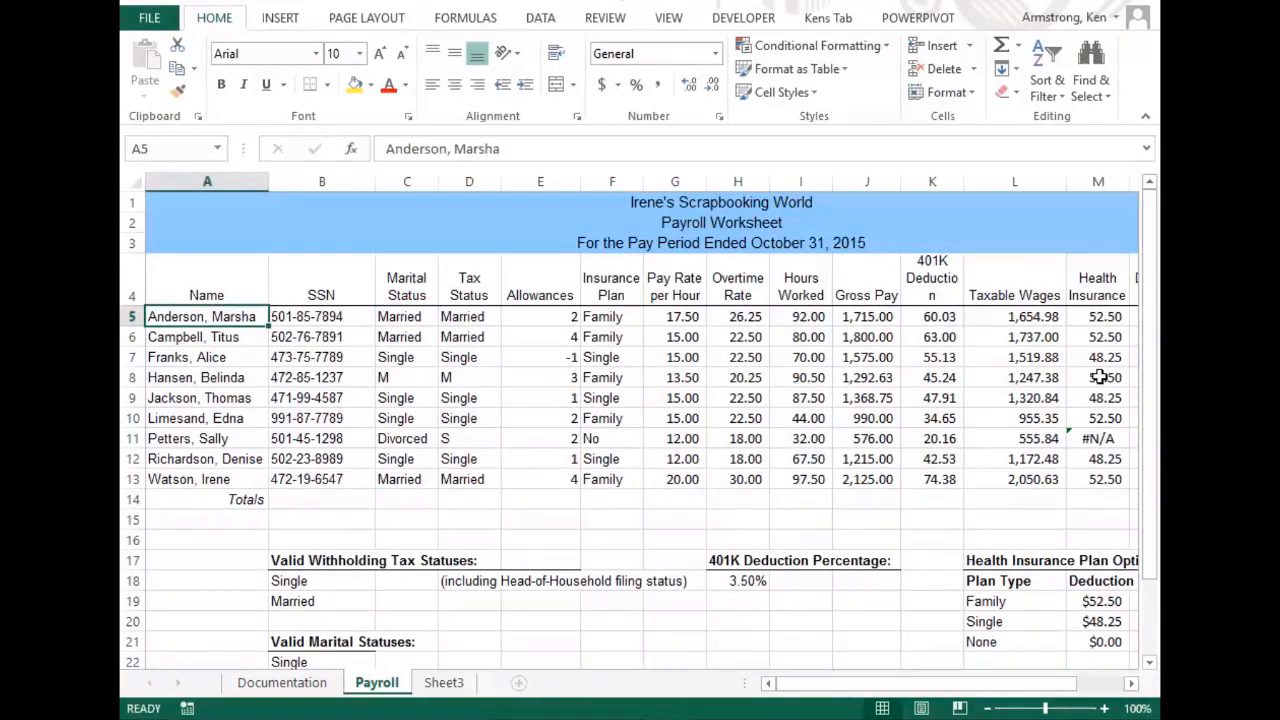
{"action": "key", "text": "Down"}
{"action": "key", "text": "Down"}
{"action": "key", "text": "Down"}
{"action": "key", "text": "Down"}
{"action": "key", "text": "Down"}
{"action": "key", "text": "Down"}
{"action": "key", "text": "Down"}
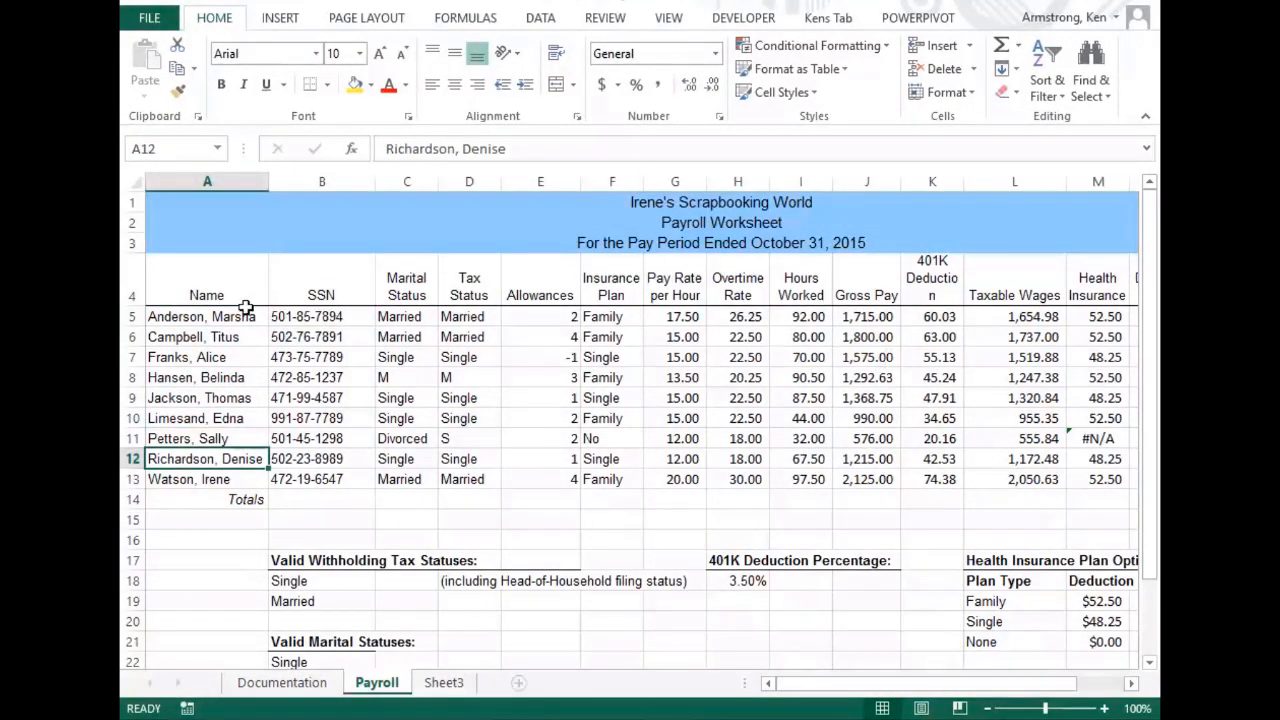
{"action": "left_click_drag", "start_coordinate": [418, 318], "coordinate": [422, 478]}
{"action": "left_click_drag", "start_coordinate": [485, 318], "coordinate": [486, 470]}
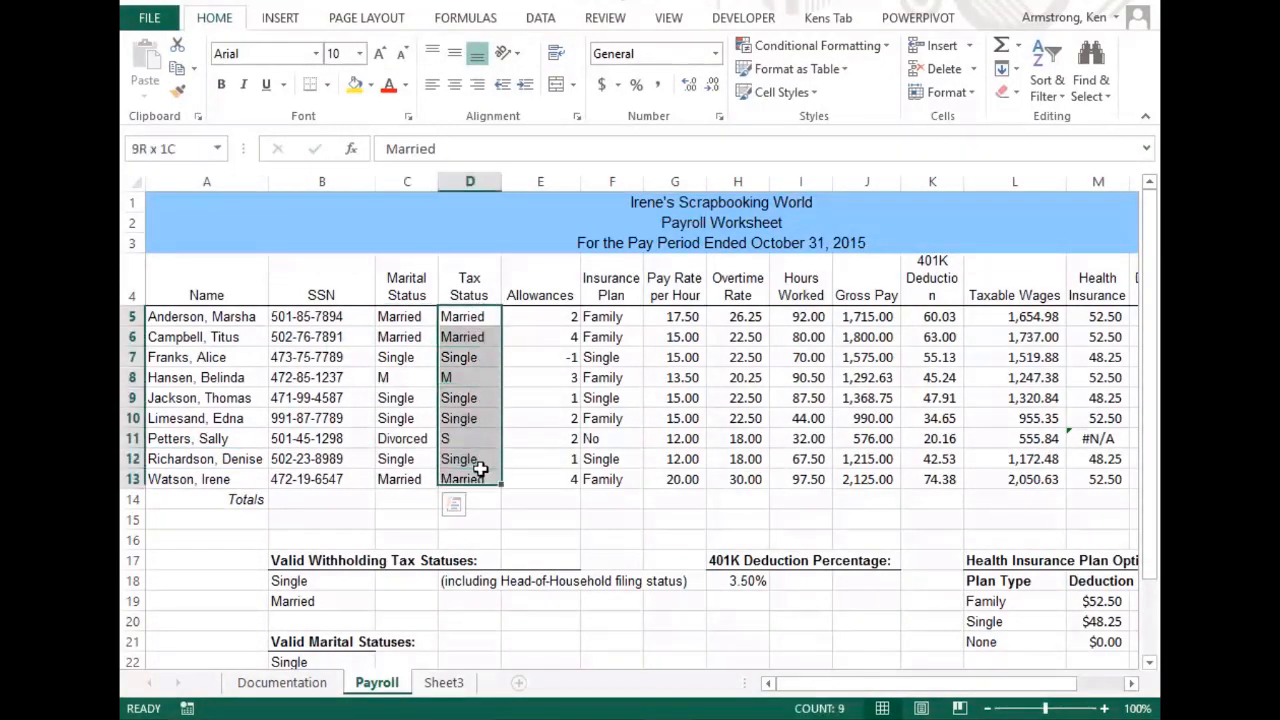
{"action": "left_click_drag", "start_coordinate": [543, 317], "coordinate": [549, 477]}
{"action": "left_click_drag", "start_coordinate": [612, 316], "coordinate": [622, 484]}
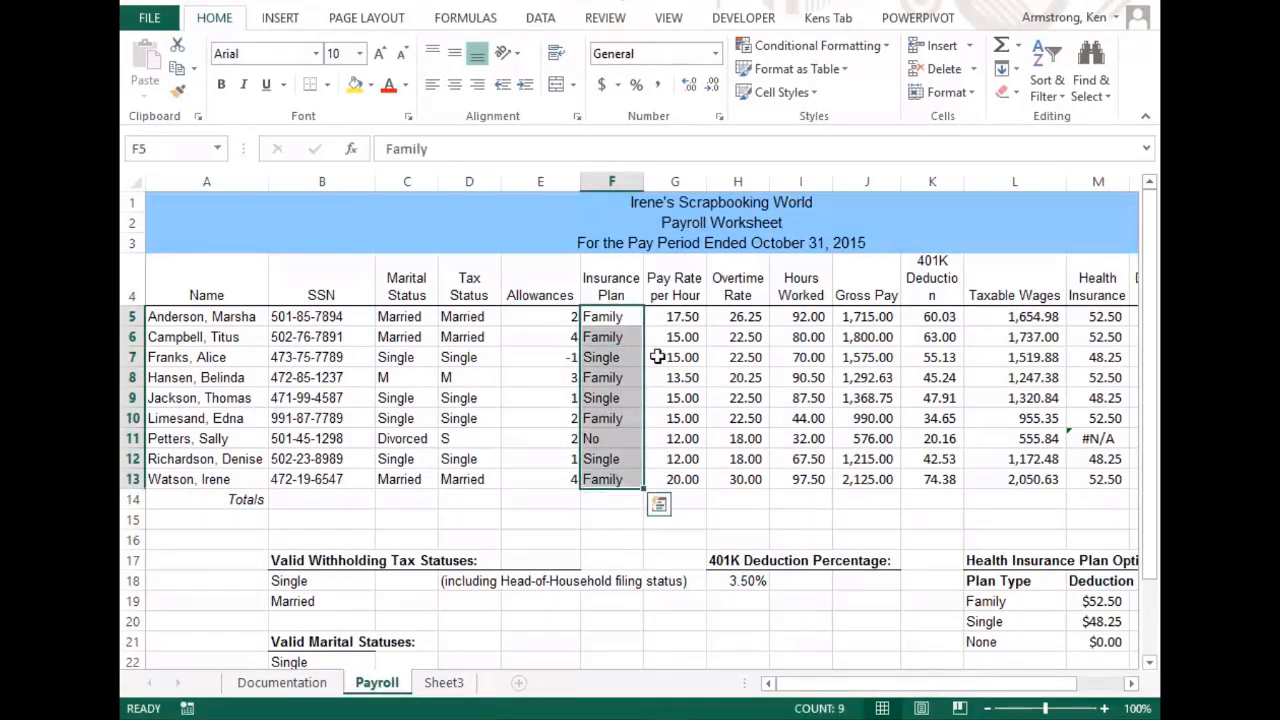
Examine the Pay Rate per Hour values and the Overtime Rate formulas that depend on them.
{"action": "left_click", "coordinate": [690, 315]}
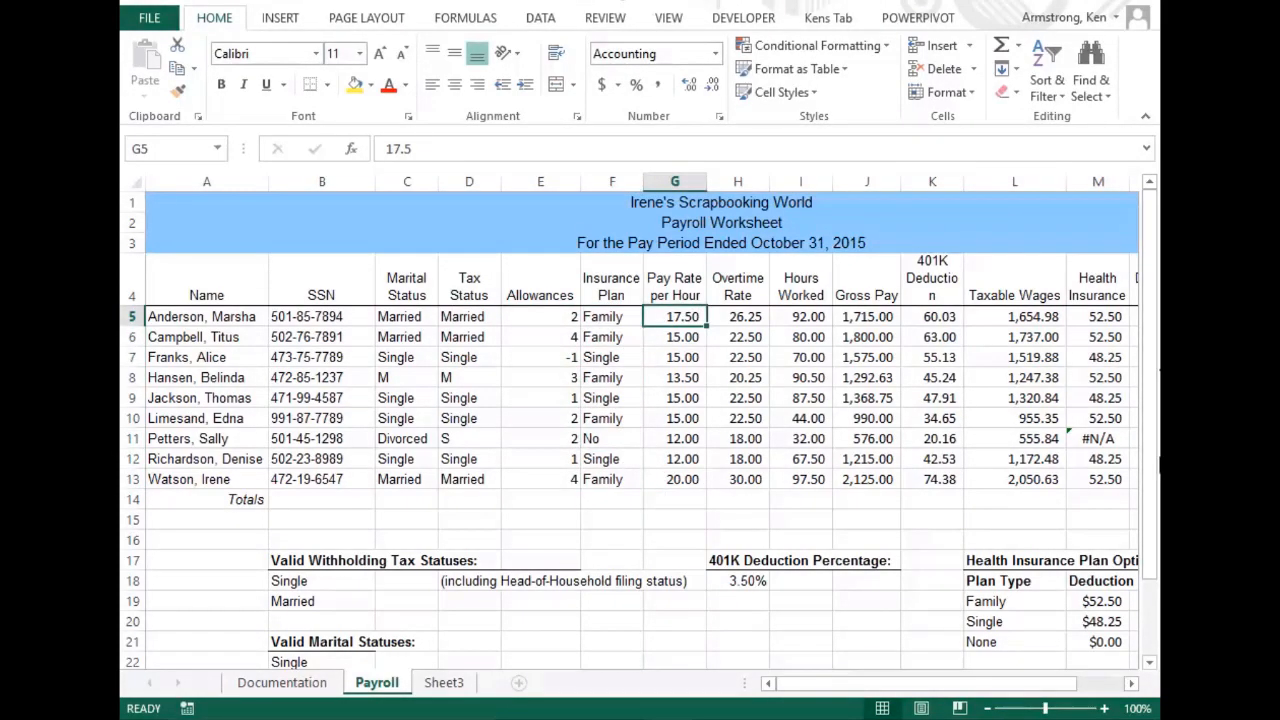
{"action": "key", "text": "Right"}
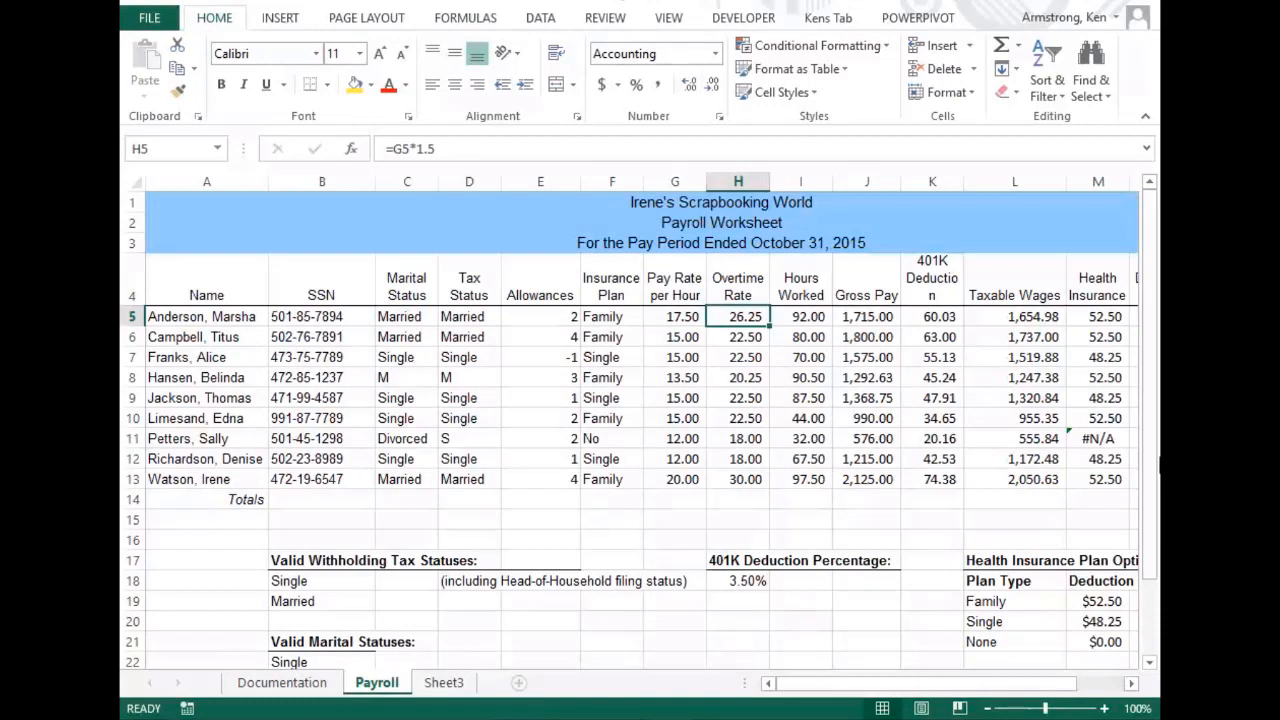
{"action": "key", "text": "Down"}
{"action": "key", "text": "Down"}
{"action": "key", "text": "Down"}
{"action": "key", "text": "Down"}
{"action": "key", "text": "Down"}
{"action": "key", "text": "Down"}
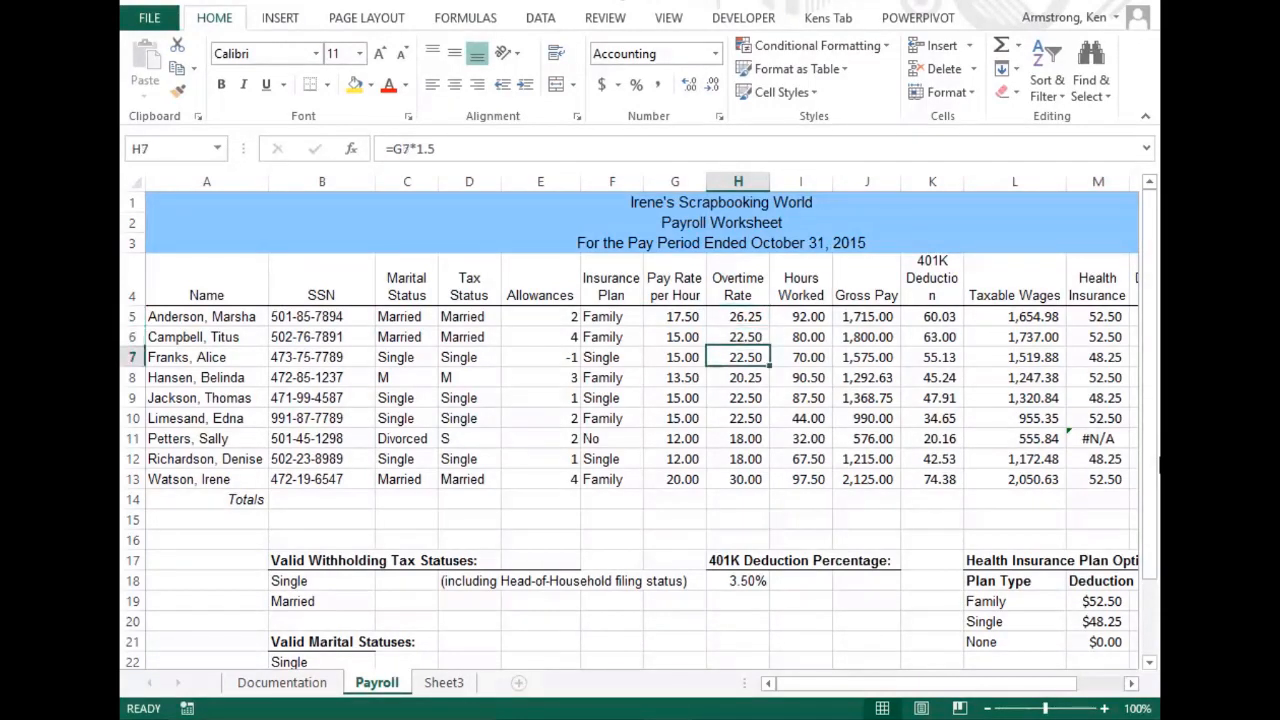
{"action": "key", "text": "Up"}
{"action": "key", "text": "Up"}
{"action": "key", "text": "Up"}
{"action": "key", "text": "Left"}
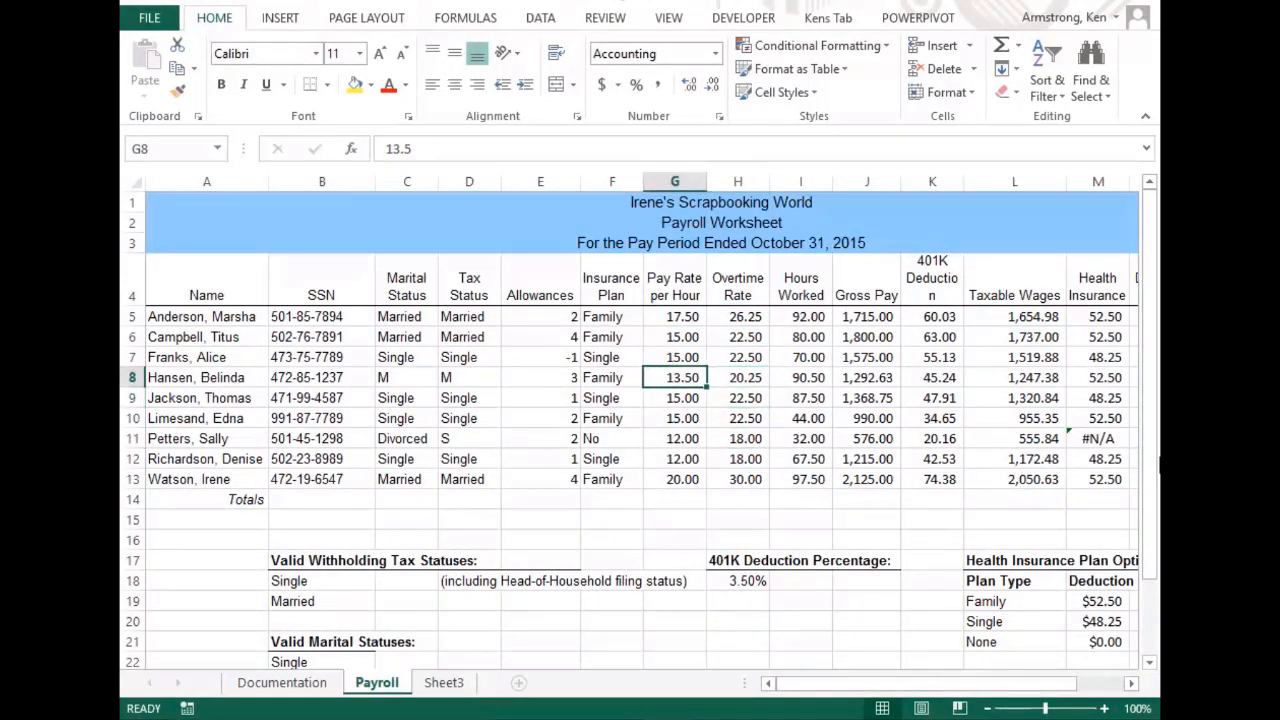
Examine row 8 from Hours Worked through the gross pay, 401K, taxable wages and health insurance formulas, including the Other Deductions columns.
{"action": "key", "text": "Right"}
{"action": "key", "text": "Right"}
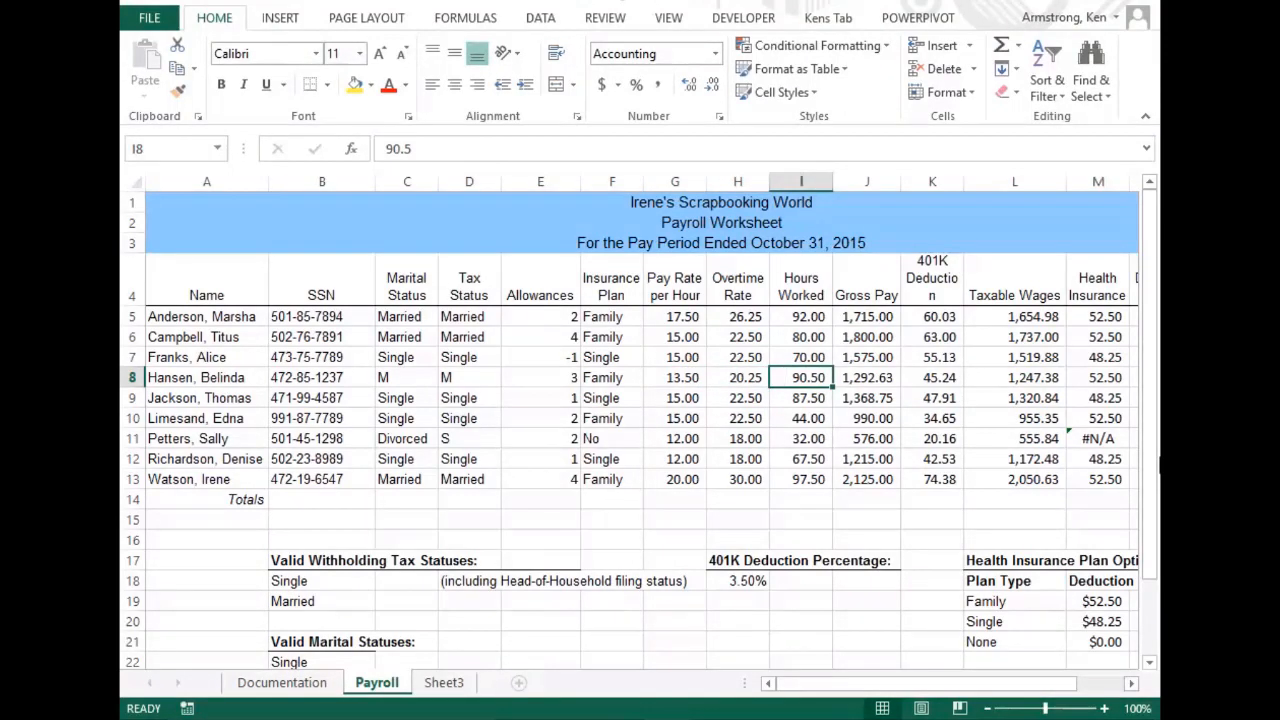
{"action": "key", "text": "Right"}
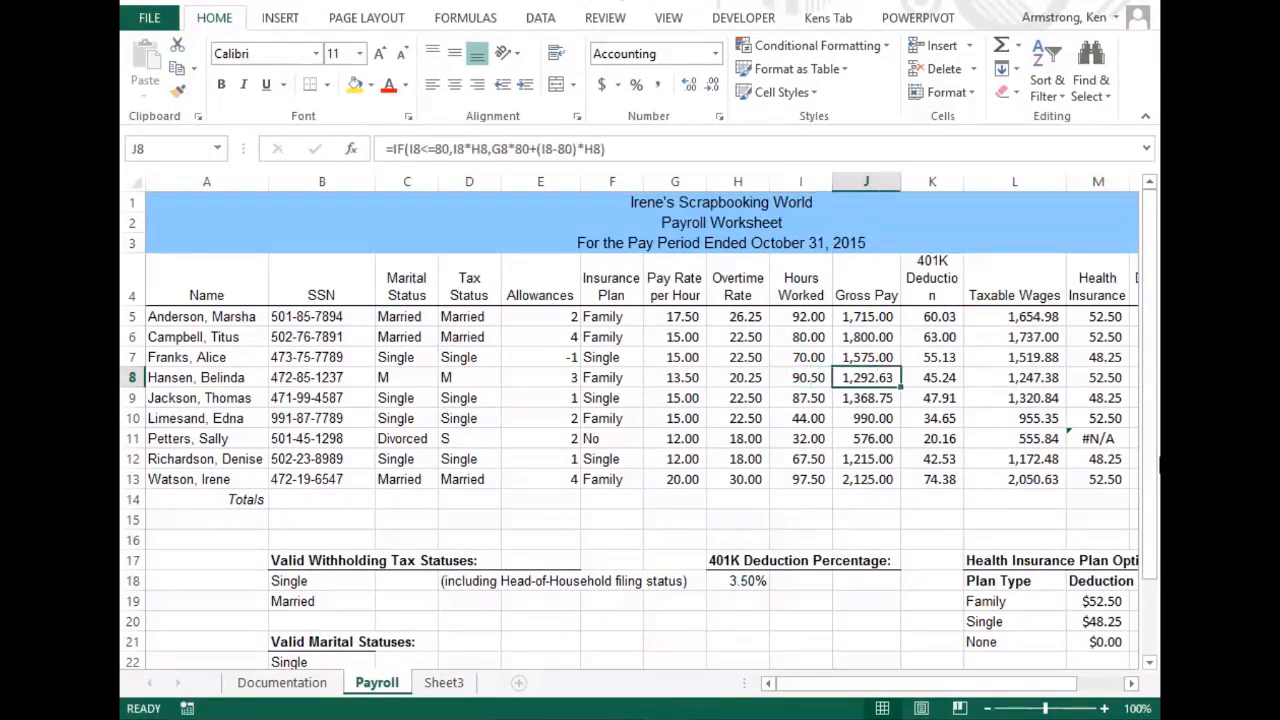
{"action": "key", "text": "Right"}
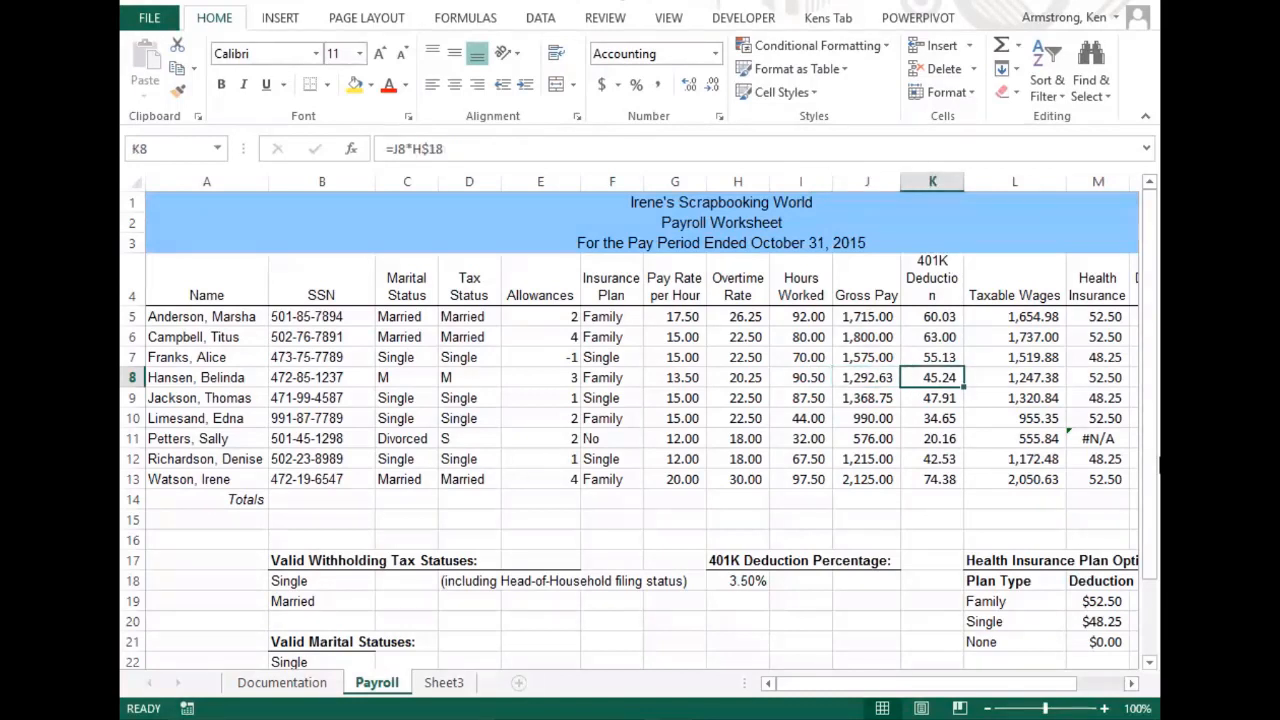
{"action": "key", "text": "Right"}
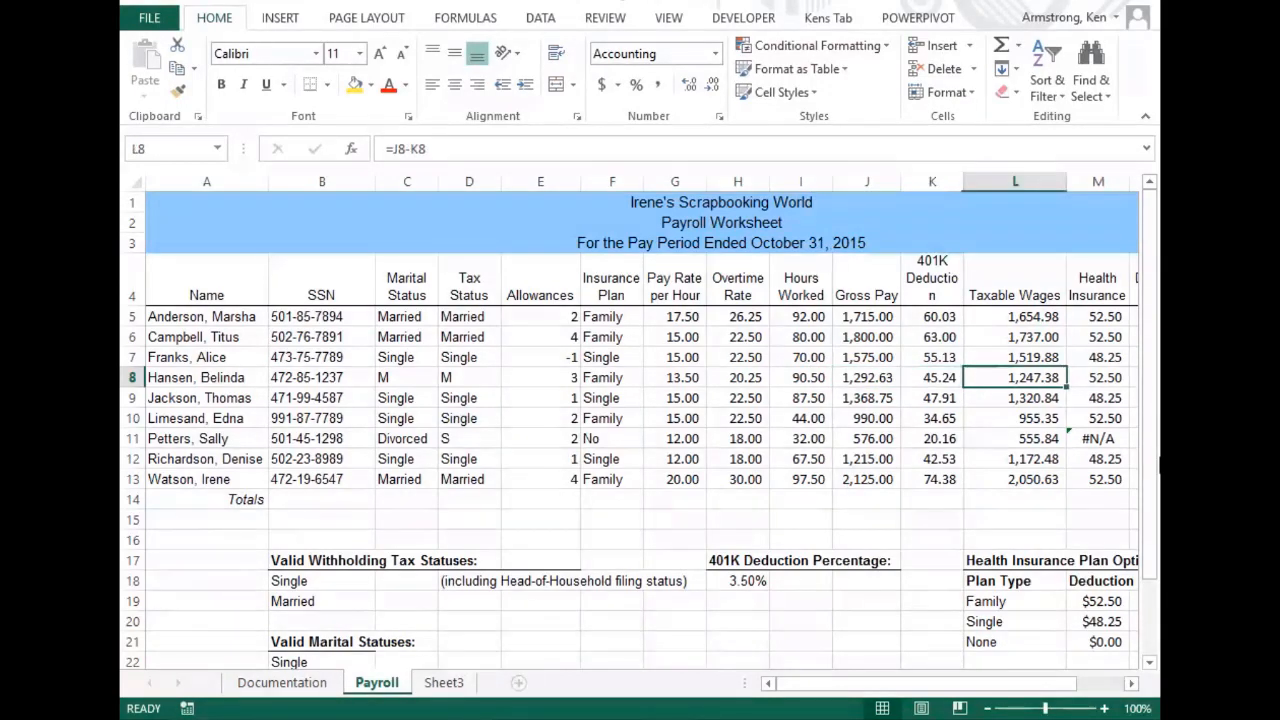
{"action": "key", "text": "Right"}
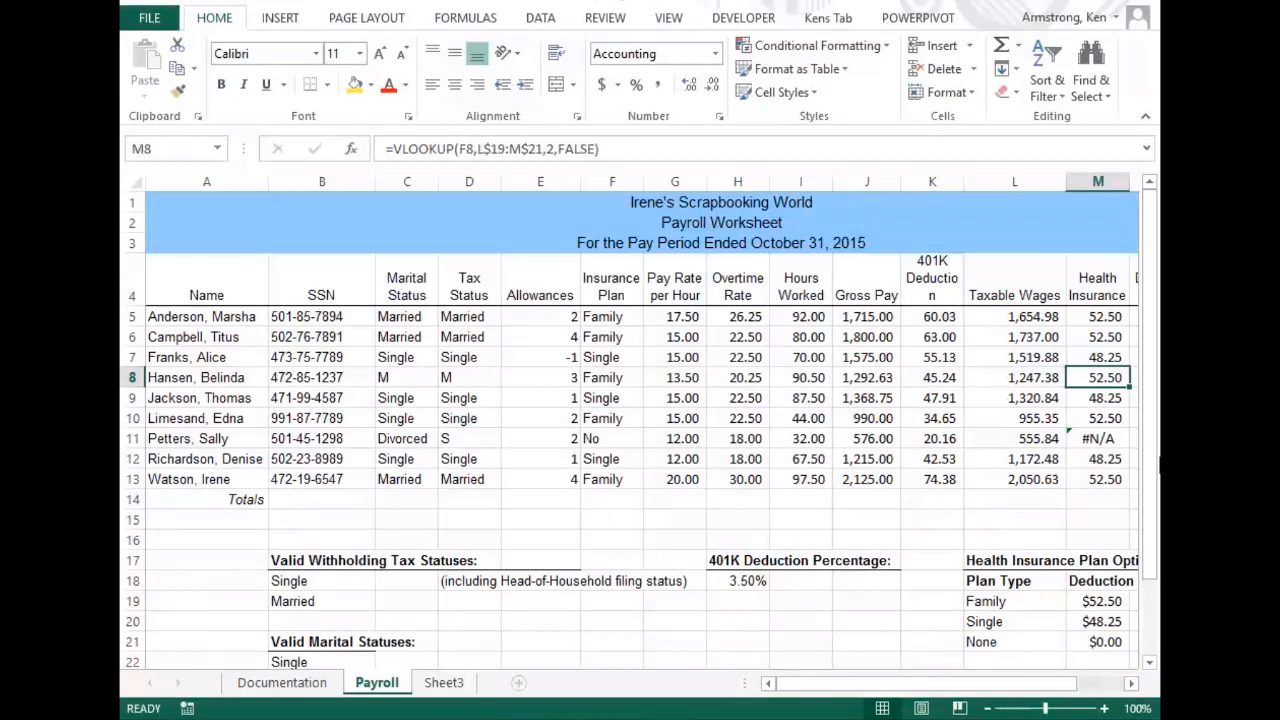
{"action": "key", "text": "Right"}
{"action": "key", "text": "Right"}
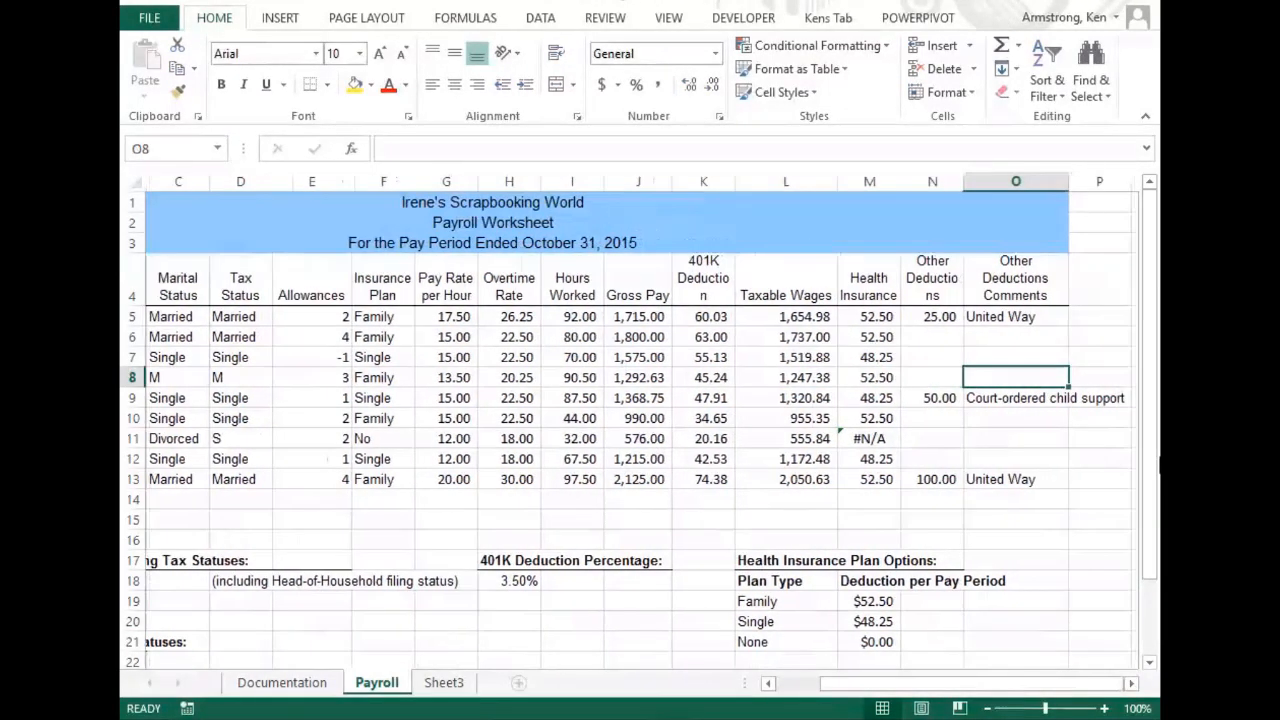
{"action": "key", "text": "Left"}
{"action": "key", "text": "Up"}
{"action": "key", "text": "Up"}
{"action": "key", "text": "Up"}
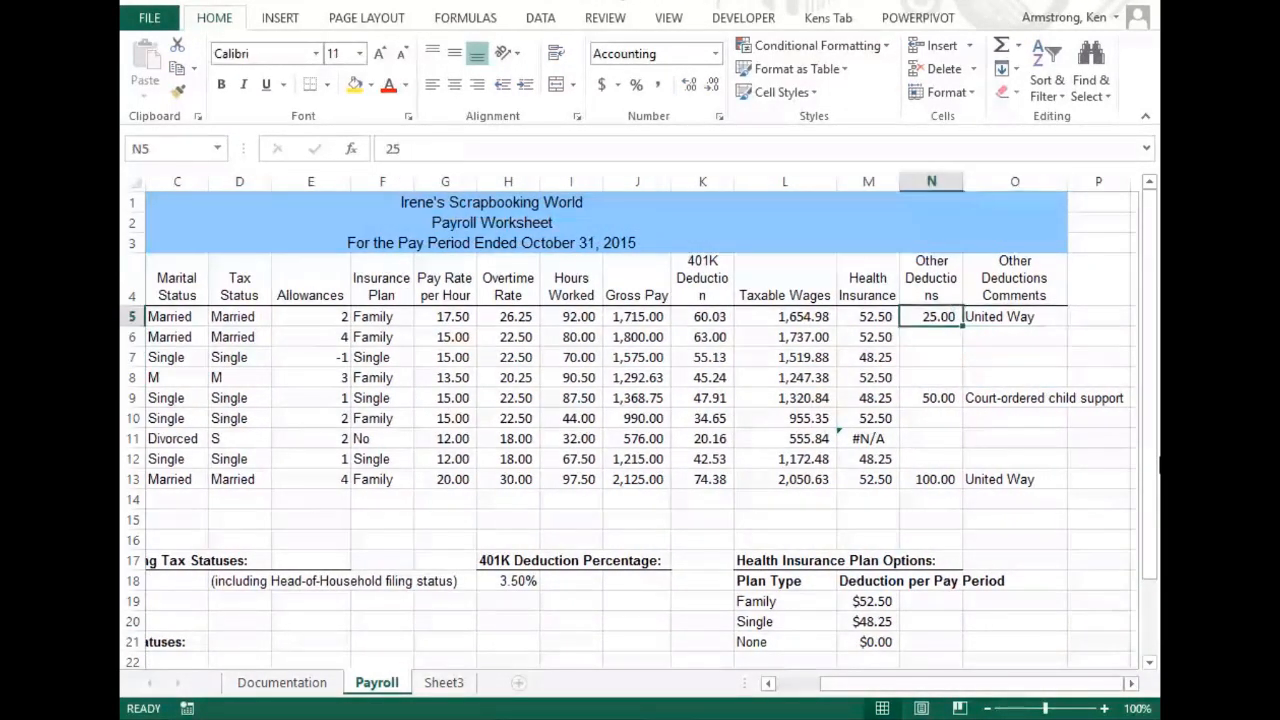
Go back to the first employee record and check the Marital Status entries for consistent wording.
{"action": "key", "text": "Left"}
{"action": "key", "text": "Left"}
{"action": "key", "text": "Left"}
{"action": "key", "text": "Left"}
{"action": "key", "text": "Left"}
{"action": "key", "text": "Left"}
{"action": "key", "text": "Left"}
{"action": "key", "text": "Left"}
{"action": "key", "text": "Home"}
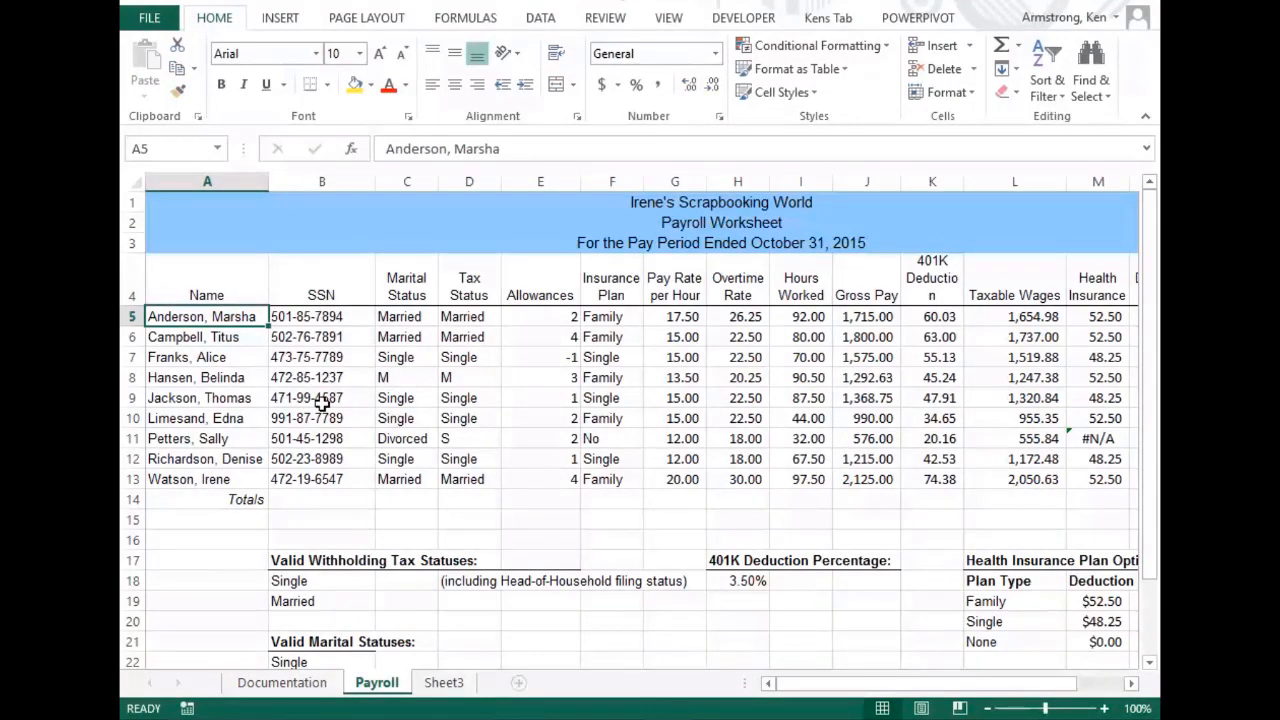
{"action": "left_click", "coordinate": [406, 316]}
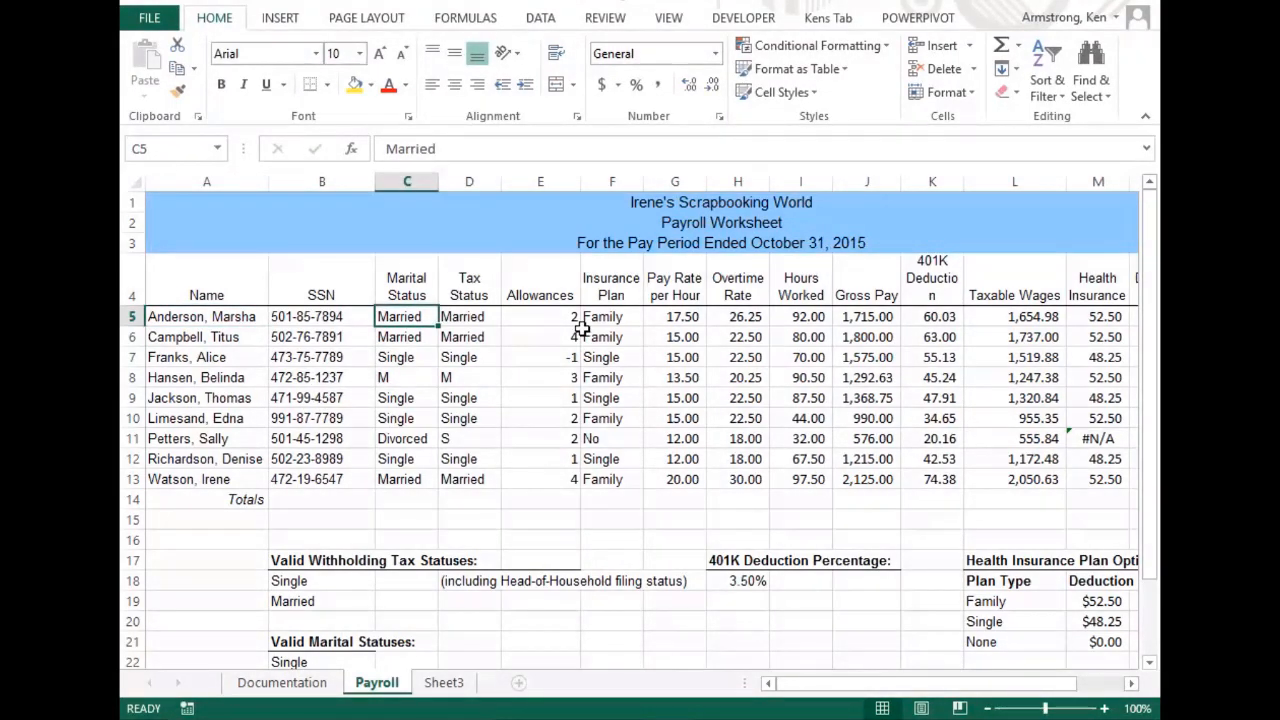
{"action": "key", "text": "Down"}
{"action": "key", "text": "Down"}
{"action": "key", "text": "Down"}
{"action": "key", "text": "Down"}
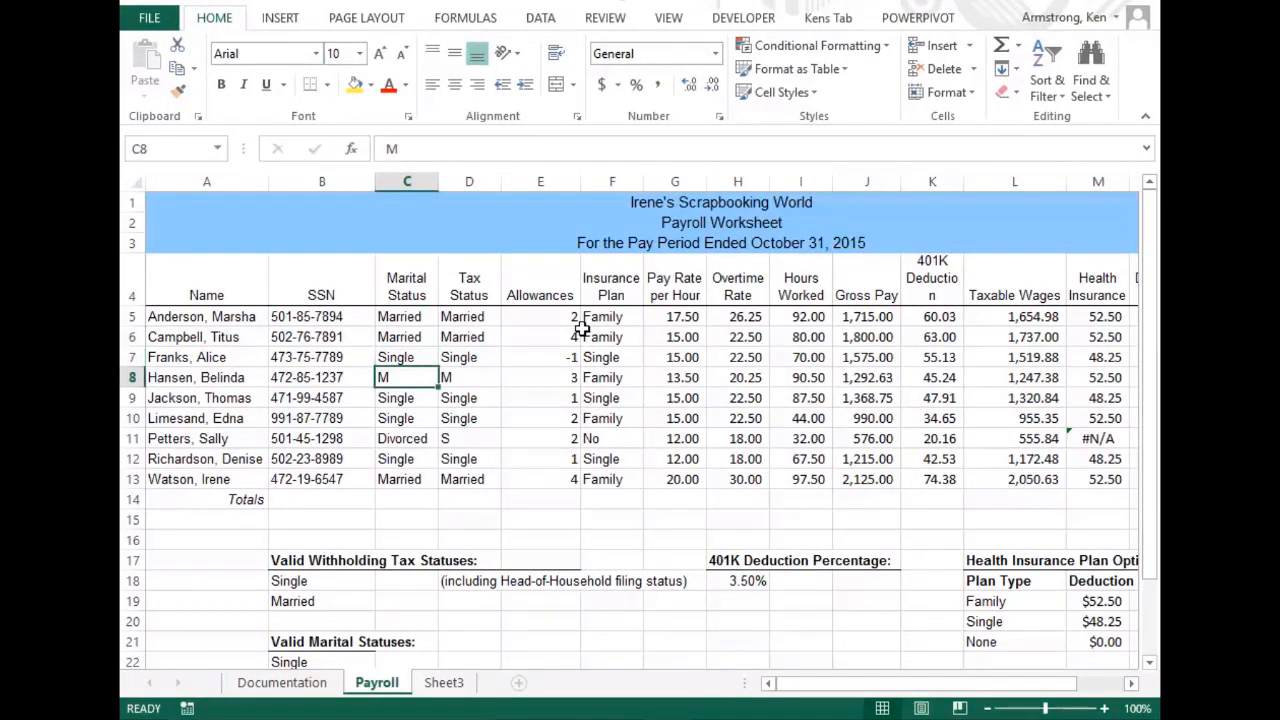
{"action": "key", "text": "Down"}
{"action": "key", "text": "Down"}
{"action": "key", "text": "Down"}
{"action": "key", "text": "Down"}
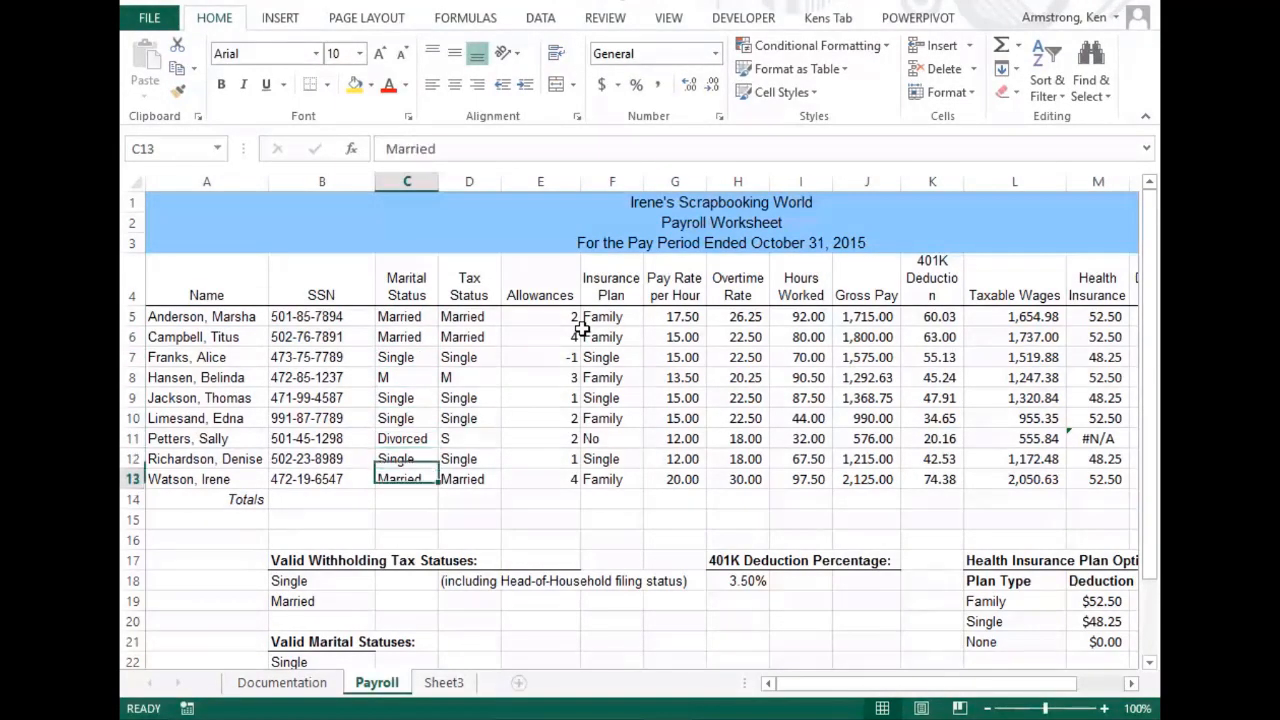
{"action": "left_click", "coordinate": [384, 377]}
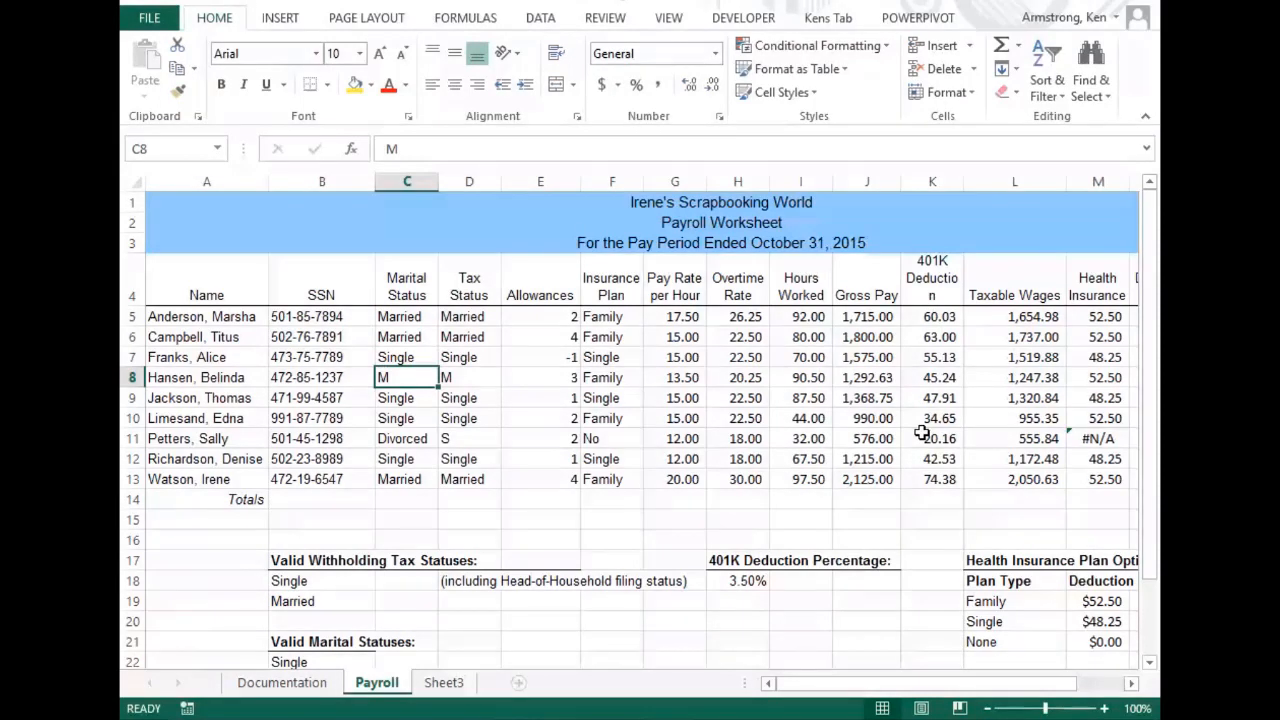
{"action": "left_click", "coordinate": [417, 337]}
{"action": "left_click", "coordinate": [413, 377]}
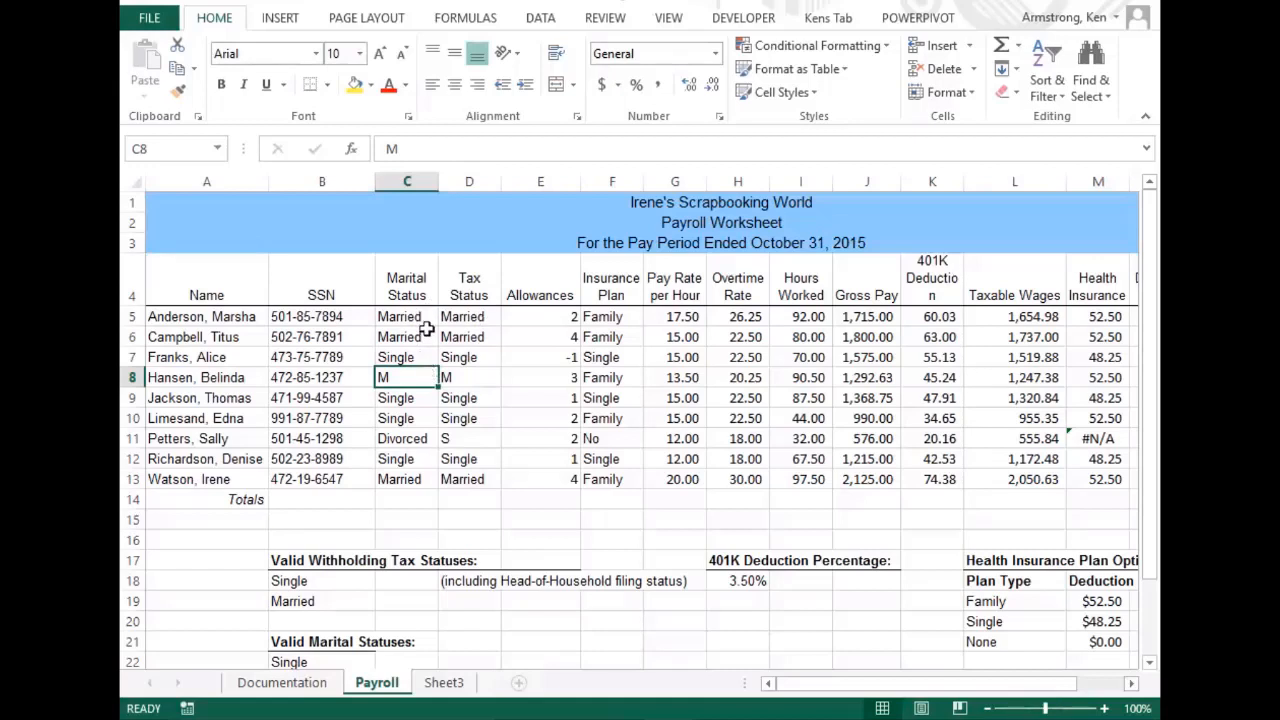
Set the marital status in cell C10 to the abbreviation S.
{"action": "left_click", "coordinate": [408, 418]}
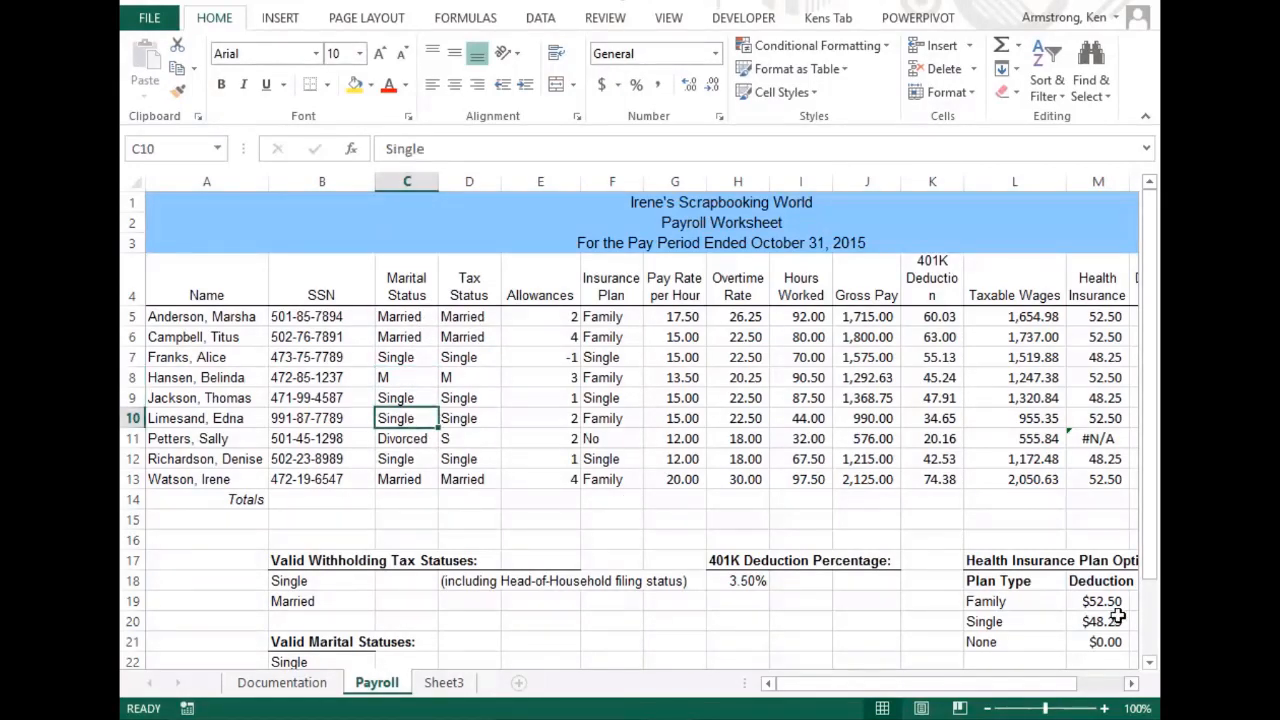
{"action": "type", "text": "S"}
{"action": "key", "text": "Delete"}
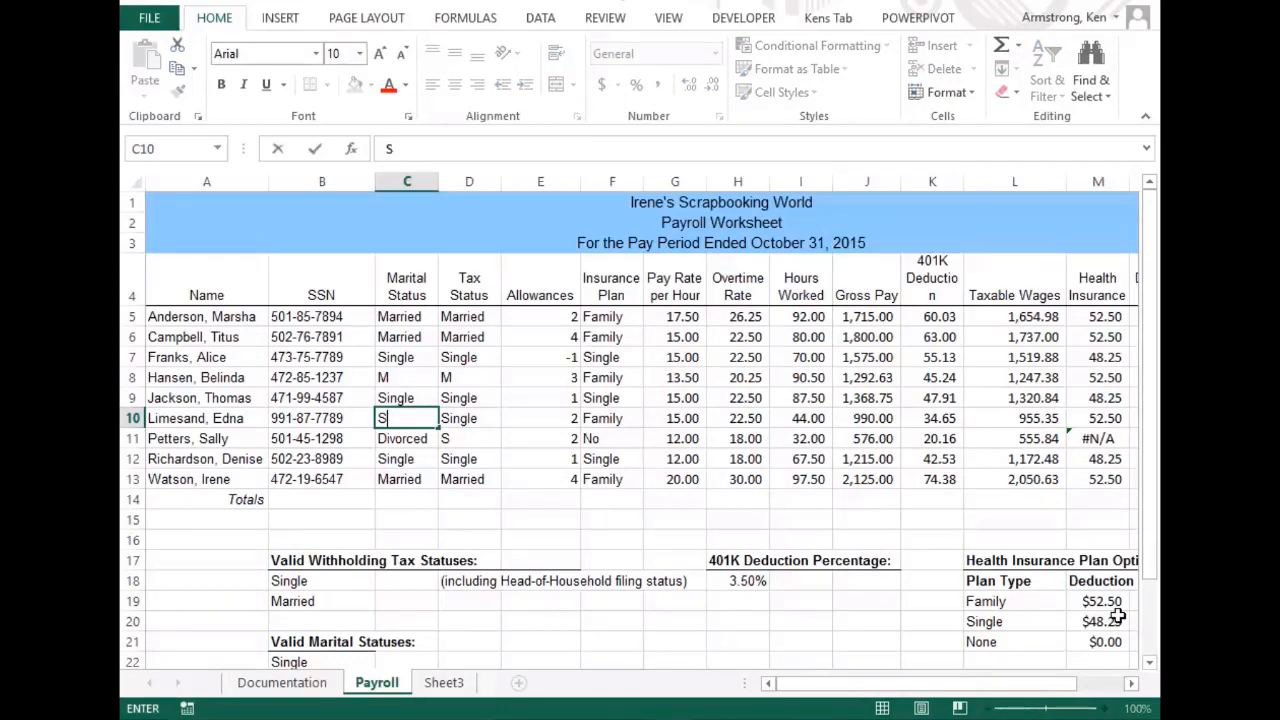
{"action": "key", "text": "Return"}
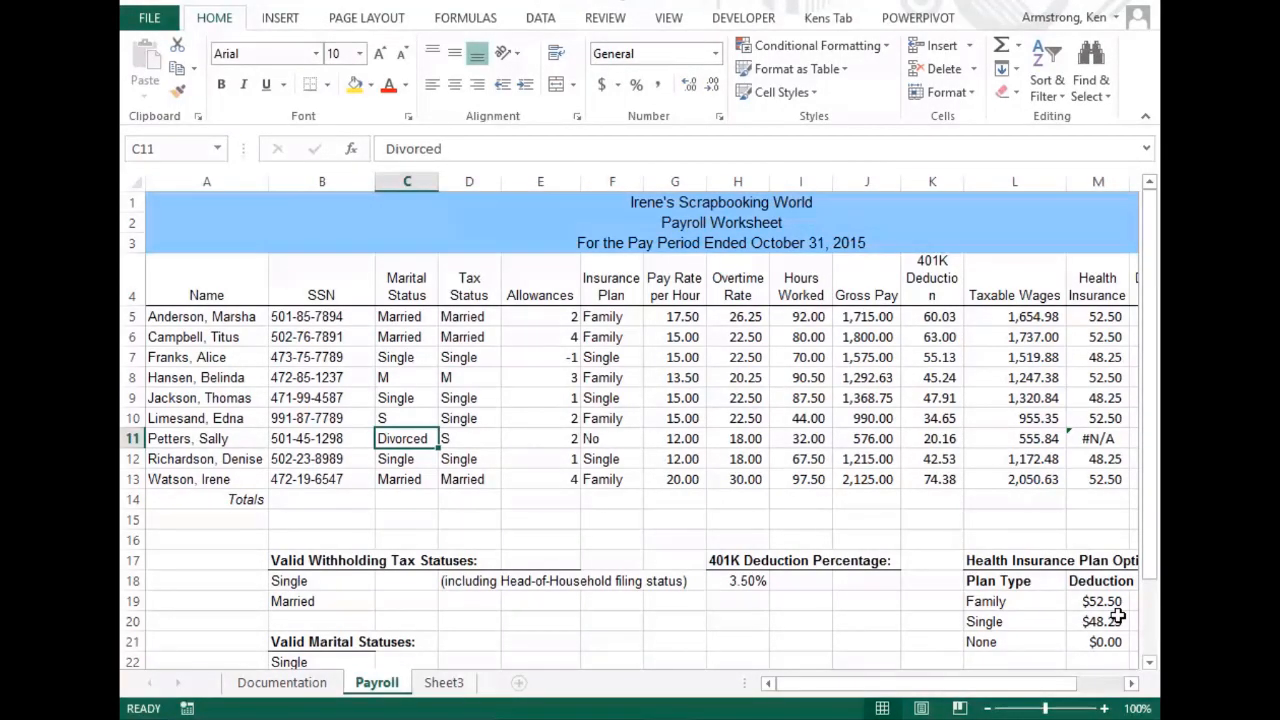
{"action": "left_click", "coordinate": [217, 285]}
{"action": "left_click_drag", "start_coordinate": [288, 313], "coordinate": [995, 490]}
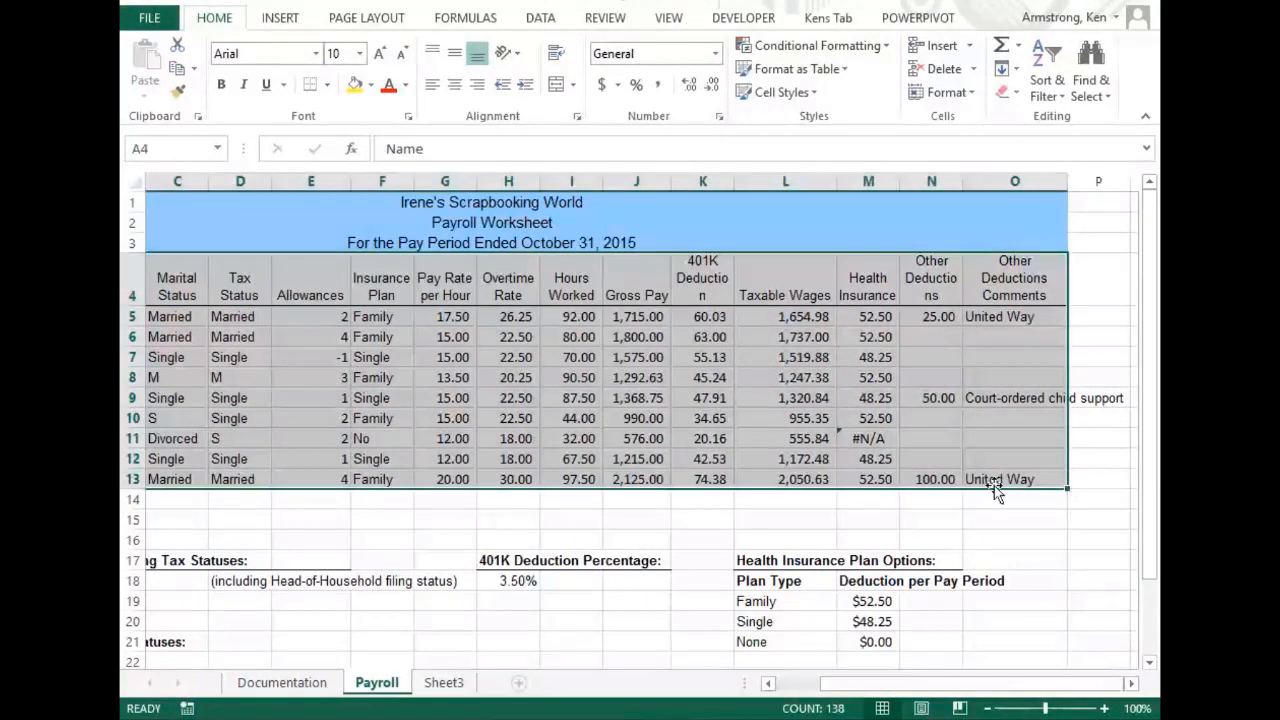
{"action": "left_click", "coordinate": [280, 18]}
{"action": "left_click", "coordinate": [155, 58]}
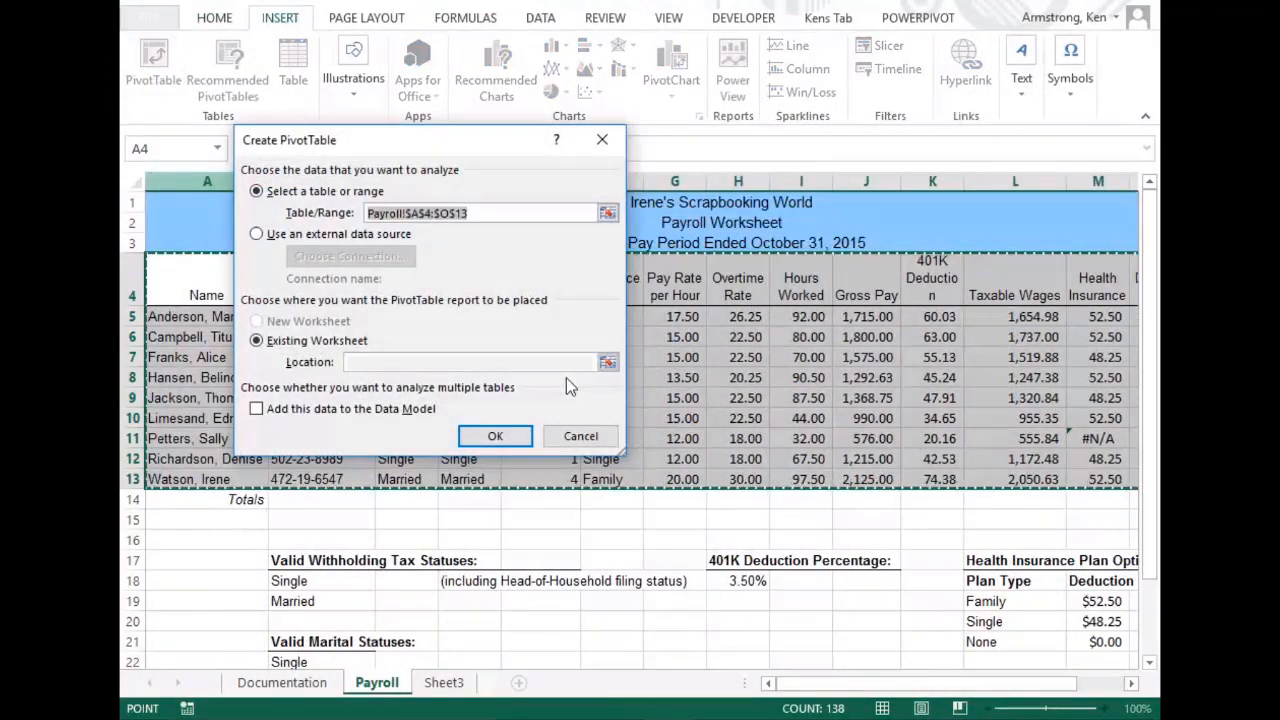
{"action": "key", "text": "Escape"}
Delete the three title rows above the payroll column headings.
{"action": "left_click_drag", "start_coordinate": [131, 202], "coordinate": [133, 243]}
{"action": "right_click", "coordinate": [346, 243]}
{"action": "left_click", "coordinate": [443, 410]}
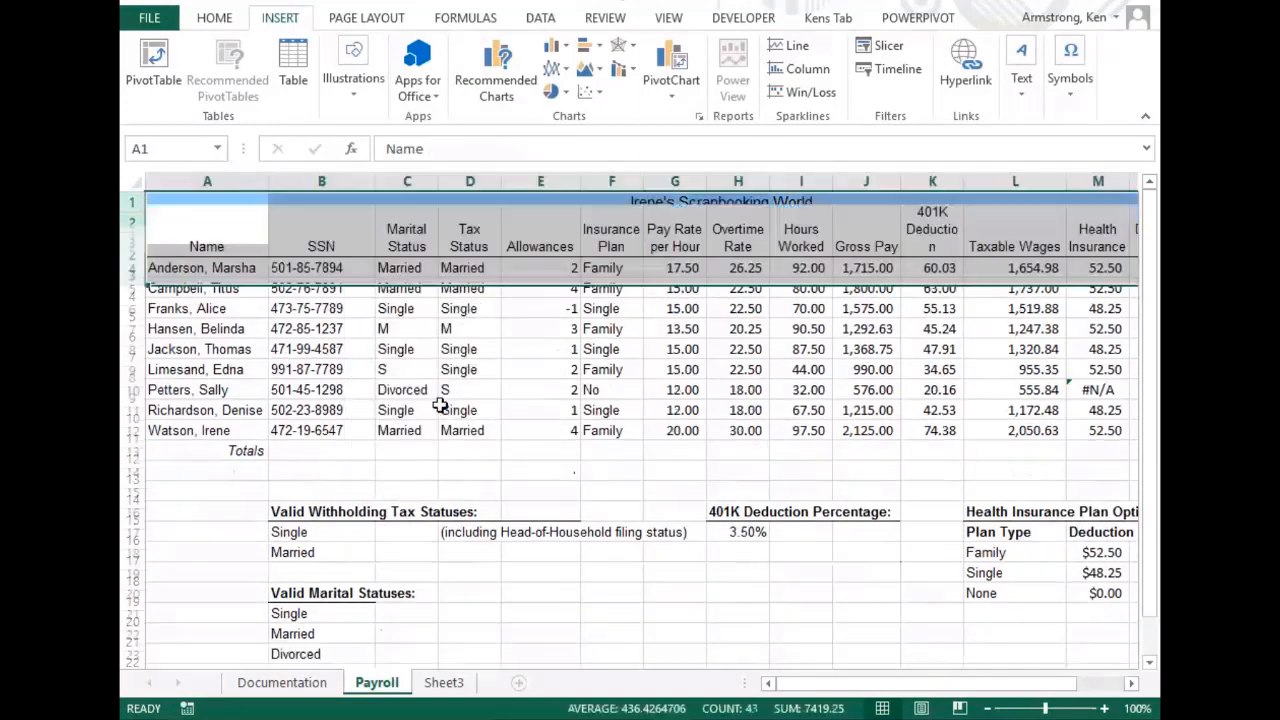
Create a PivotTable from the payroll range A1:M10, placed at cell A24 of the Payroll worksheet.
{"action": "left_click", "coordinate": [305, 220]}
{"action": "left_click_drag", "start_coordinate": [238, 240], "coordinate": [1091, 423]}
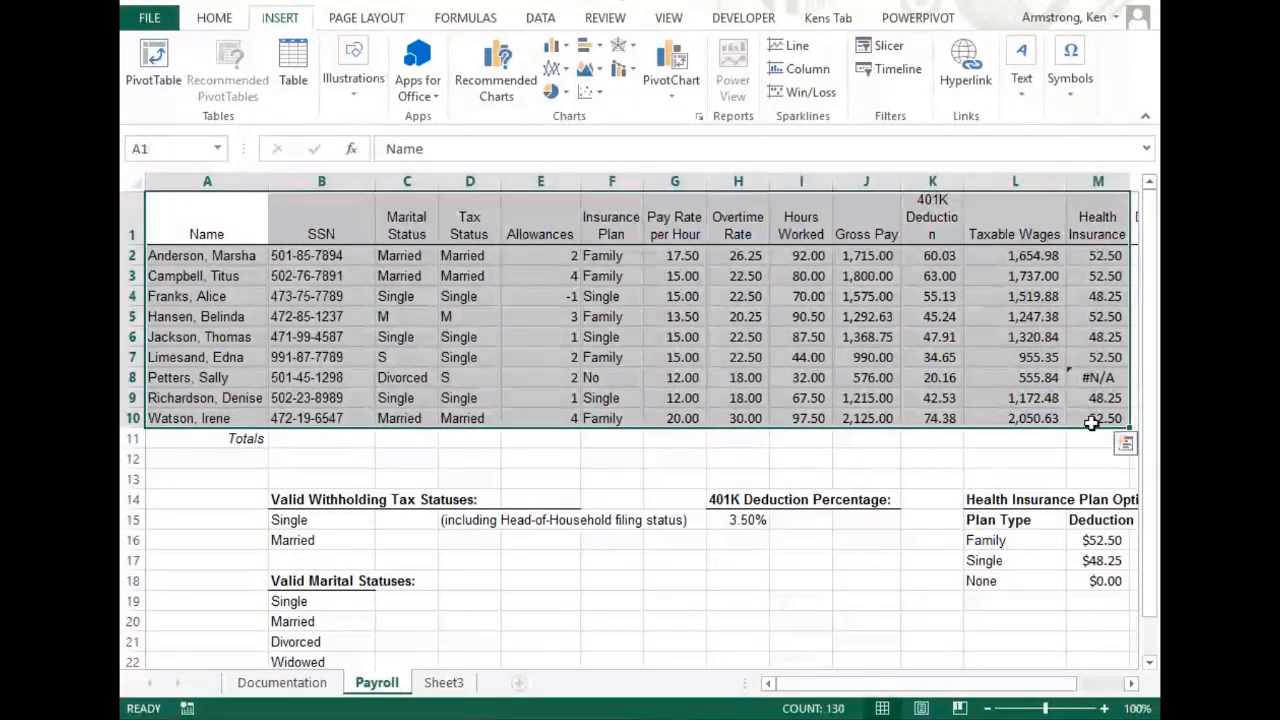
{"action": "left_click", "coordinate": [152, 56]}
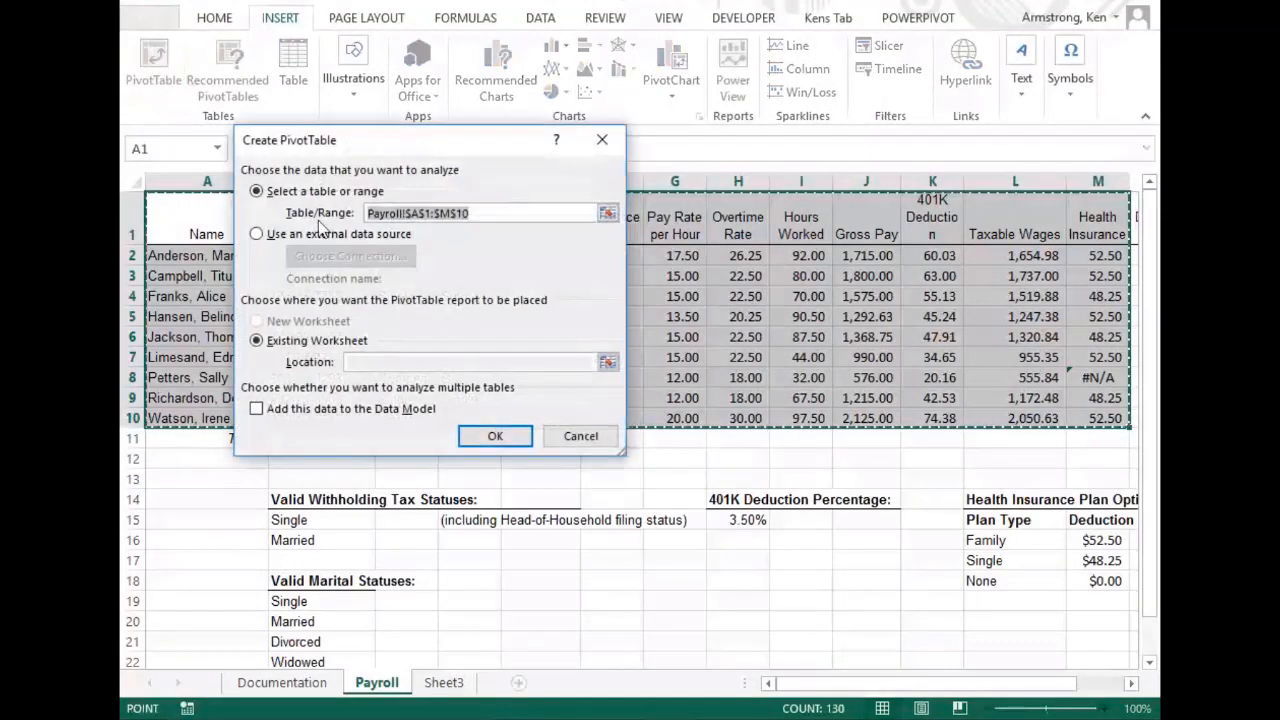
{"action": "left_click", "coordinate": [378, 362]}
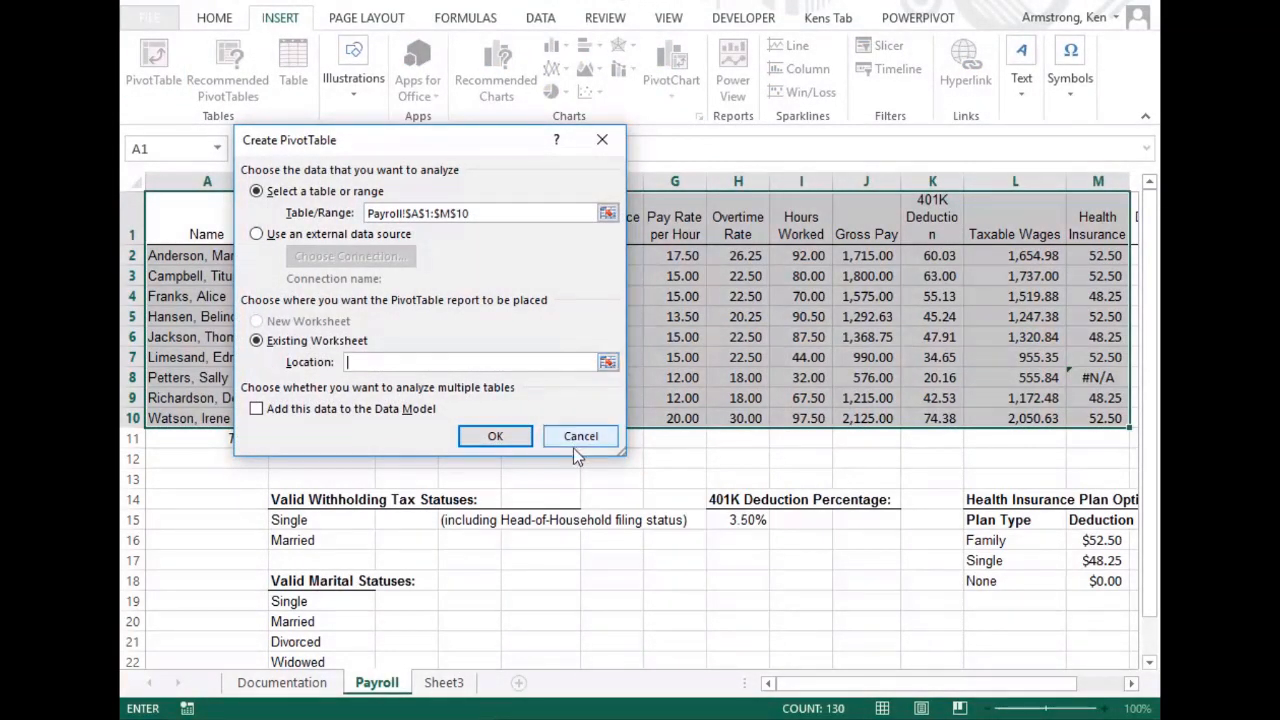
{"action": "scroll", "coordinate": [481, 474], "scroll_direction": "down", "scroll_amount": 3}
{"action": "left_click", "coordinate": [163, 489]}
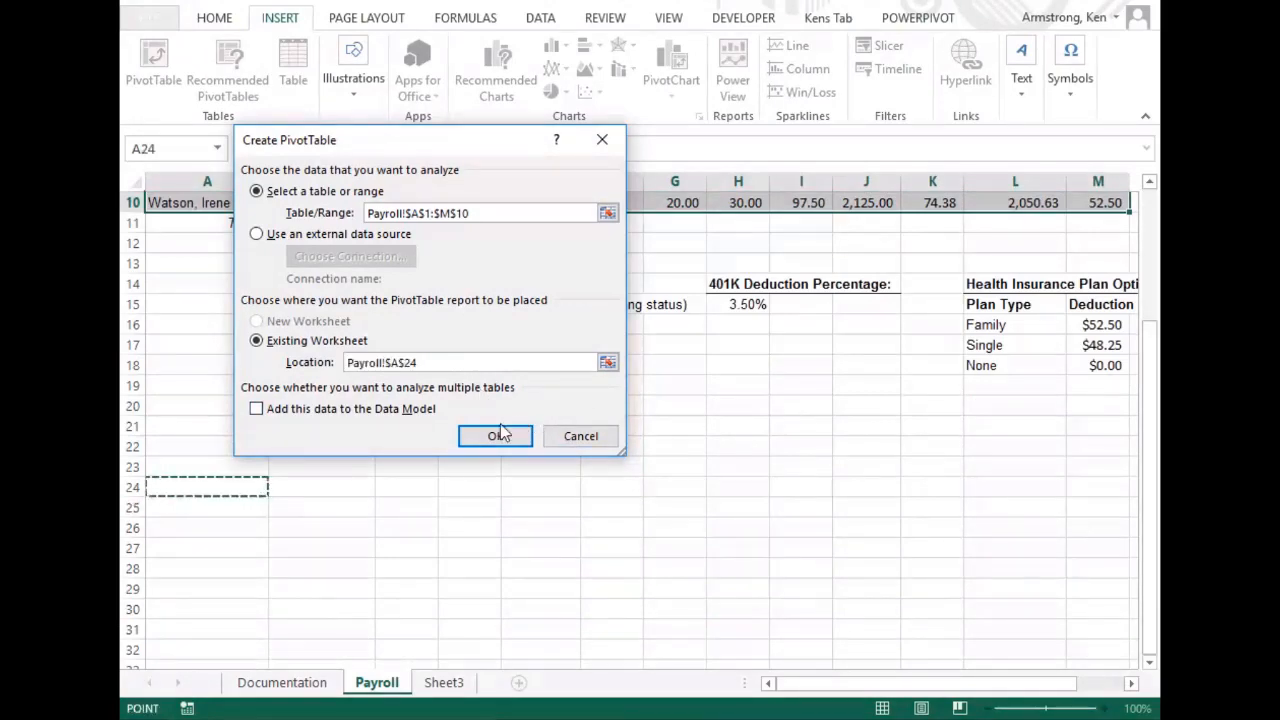
{"action": "left_click", "coordinate": [495, 436]}
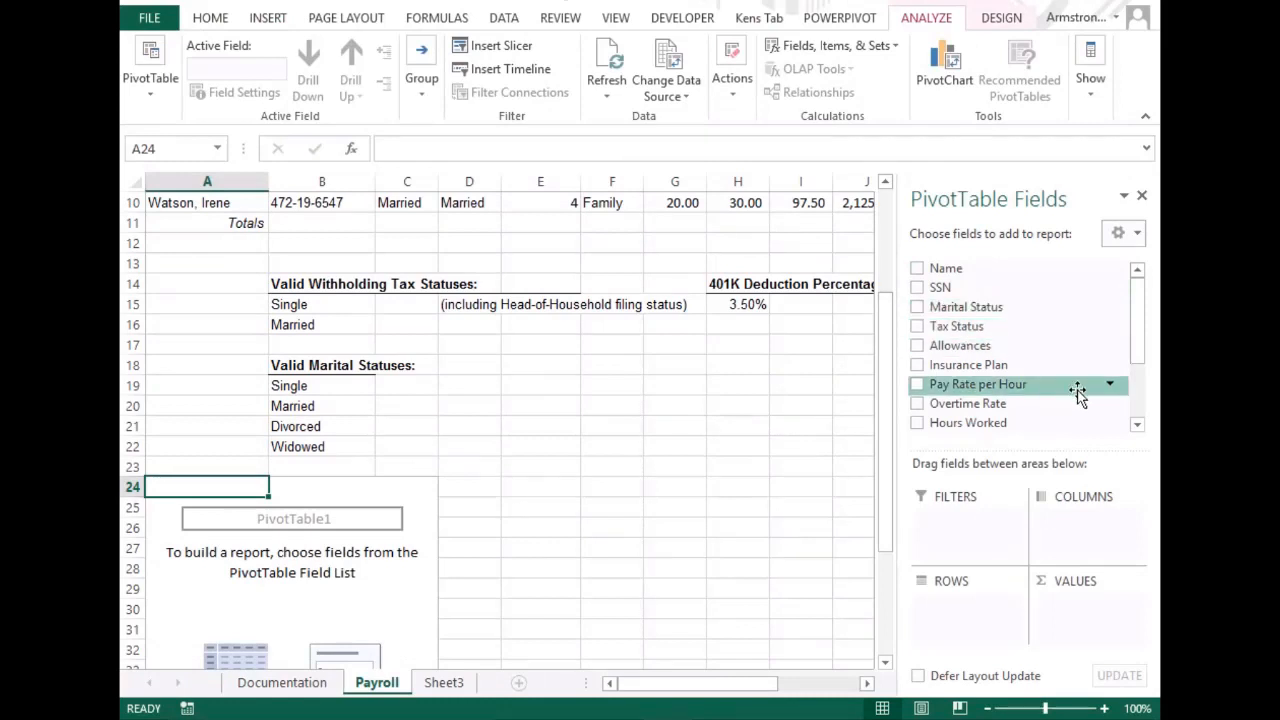
Summarize Gross Pay as a sum in the PivotTable values, with Marital Status as the rows.
{"action": "scroll", "coordinate": [1146, 340], "scroll_direction": "down", "scroll_amount": 2}
{"action": "left_click_drag", "start_coordinate": [962, 361], "coordinate": [1074, 612]}
{"action": "scroll", "coordinate": [1005, 300], "scroll_direction": "up", "scroll_amount": 2}
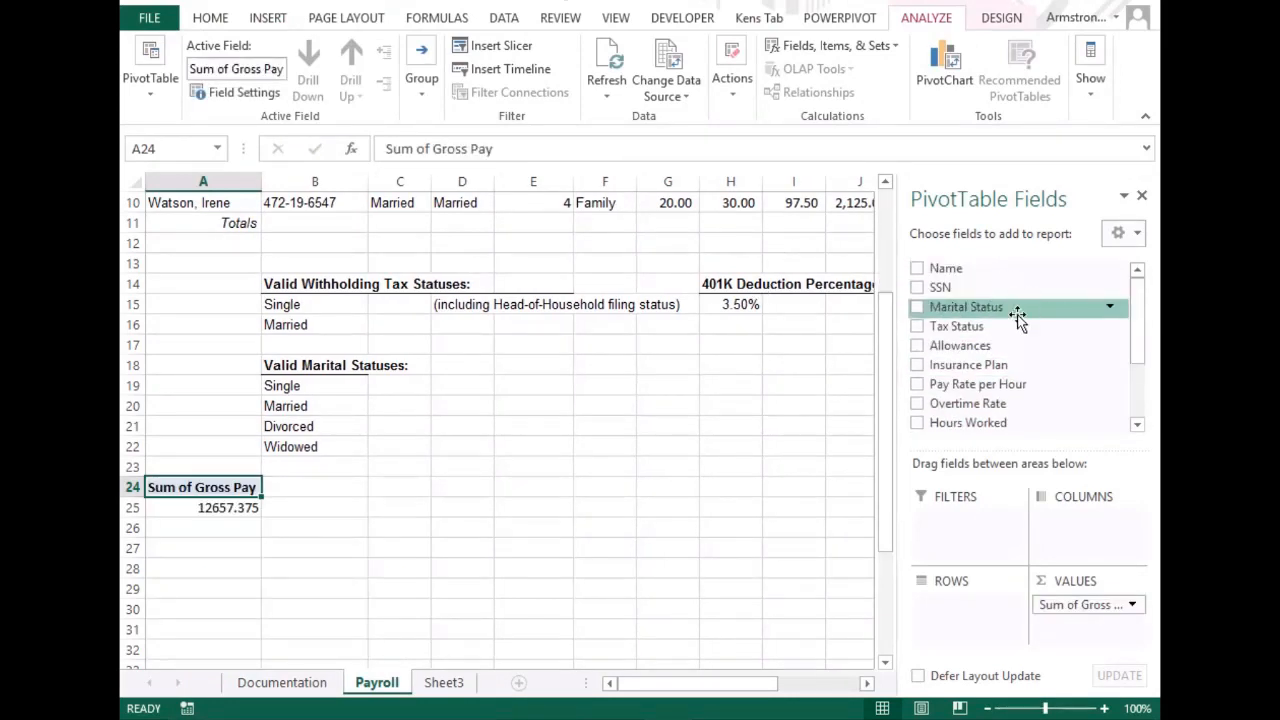
{"action": "left_click_drag", "start_coordinate": [945, 312], "coordinate": [955, 604]}
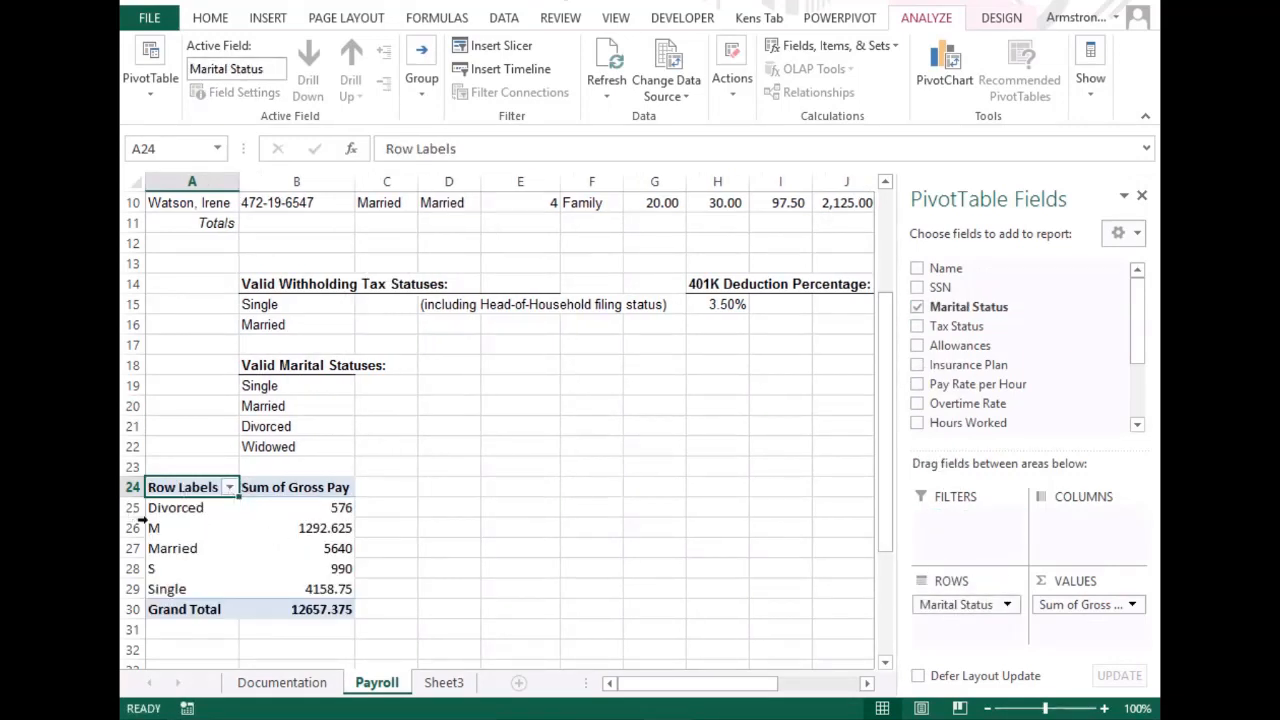
Compare the M and Married rows and the S and Single rows in the PivotTable's gross pay summary.
{"action": "left_click", "coordinate": [180, 507]}
{"action": "left_click", "coordinate": [167, 541]}
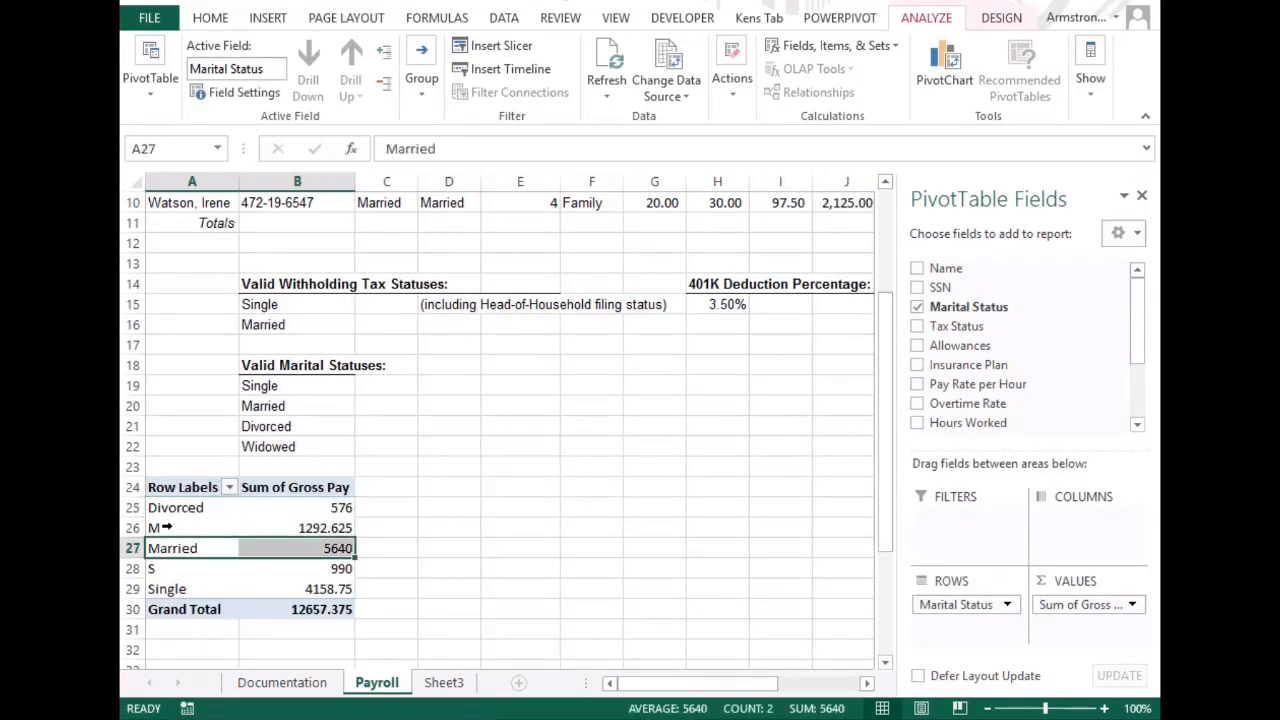
{"action": "left_click", "coordinate": [167, 526]}
{"action": "left_click", "coordinate": [200, 540]}
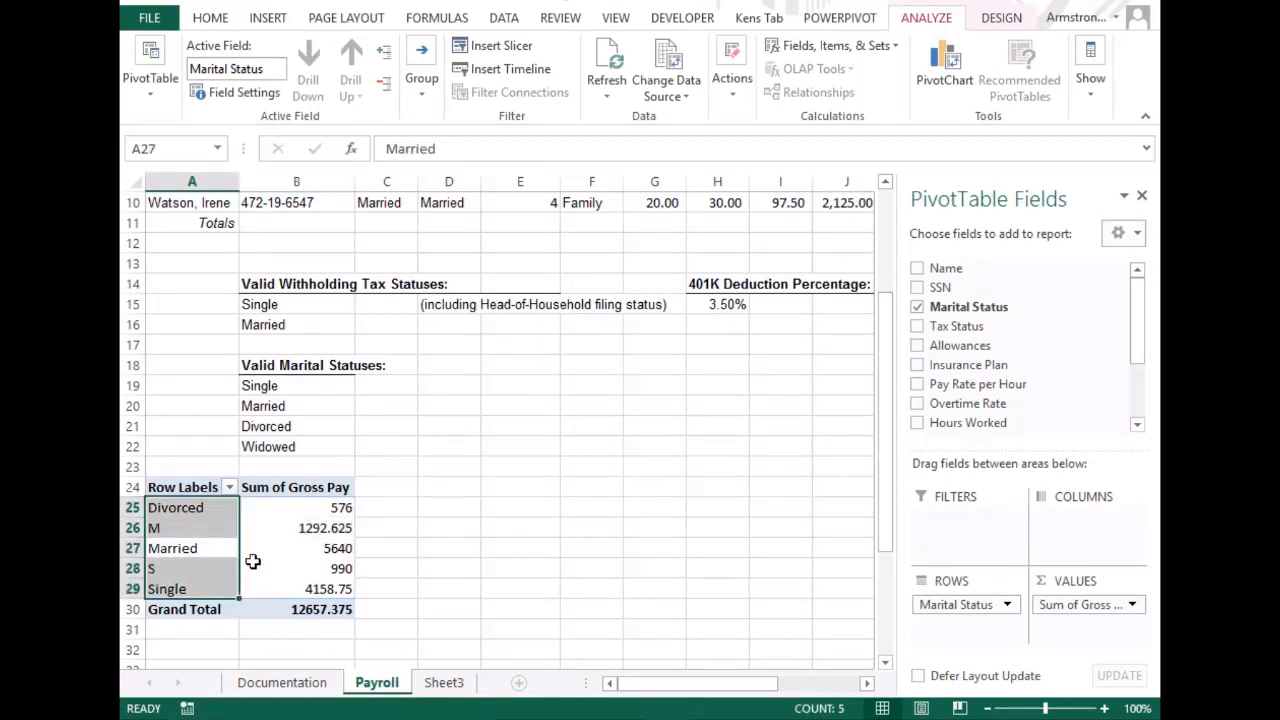
{"action": "left_click", "coordinate": [215, 550]}
{"action": "left_click", "coordinate": [300, 530]}
{"action": "left_click", "coordinate": [338, 548]}
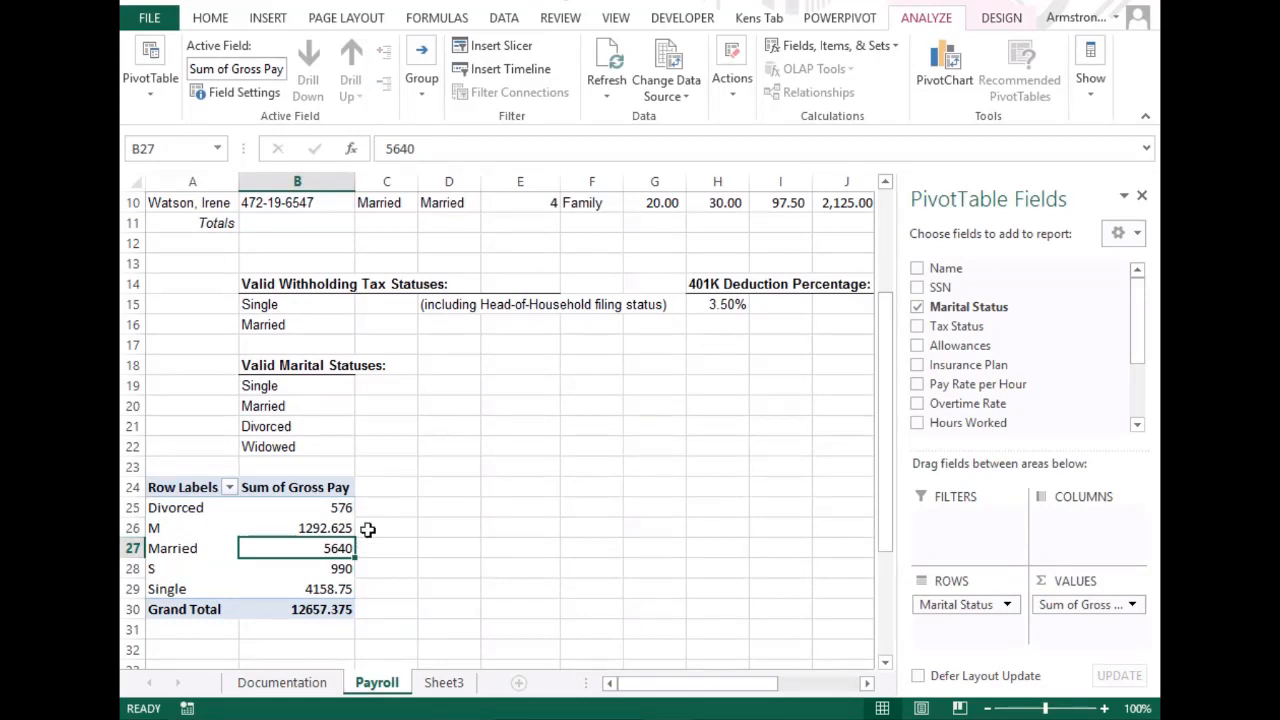
{"action": "left_click", "coordinate": [190, 527]}
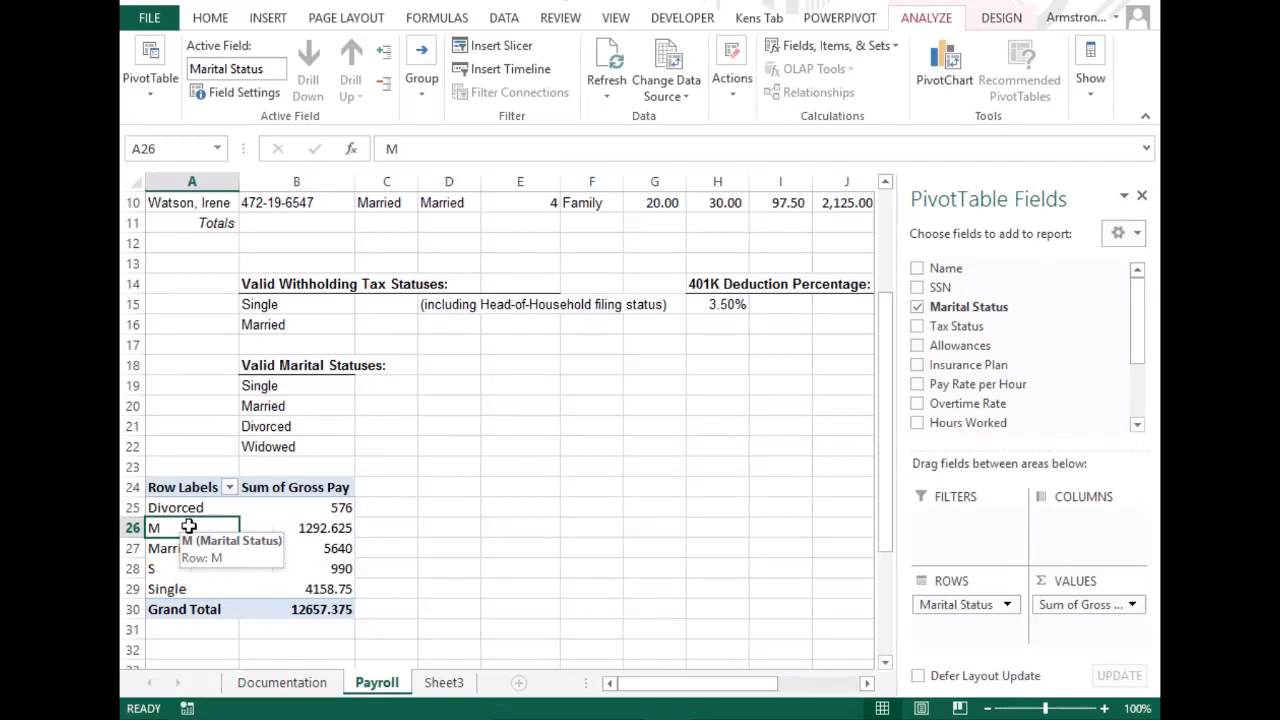
Compare the Marital Status entries in C2:C10 with the list of valid marital statuses below the payroll data.
{"action": "scroll", "coordinate": [560, 460], "scroll_direction": "up", "scroll_amount": 3}
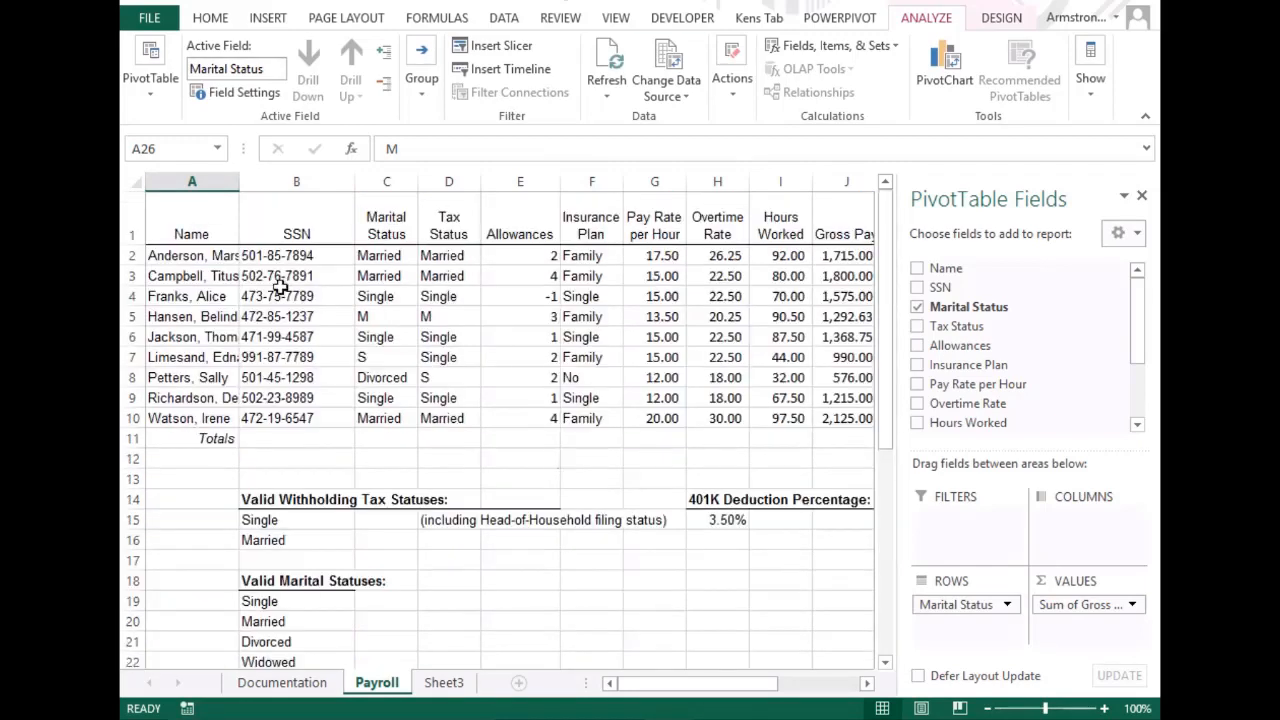
{"action": "left_click", "coordinate": [395, 258]}
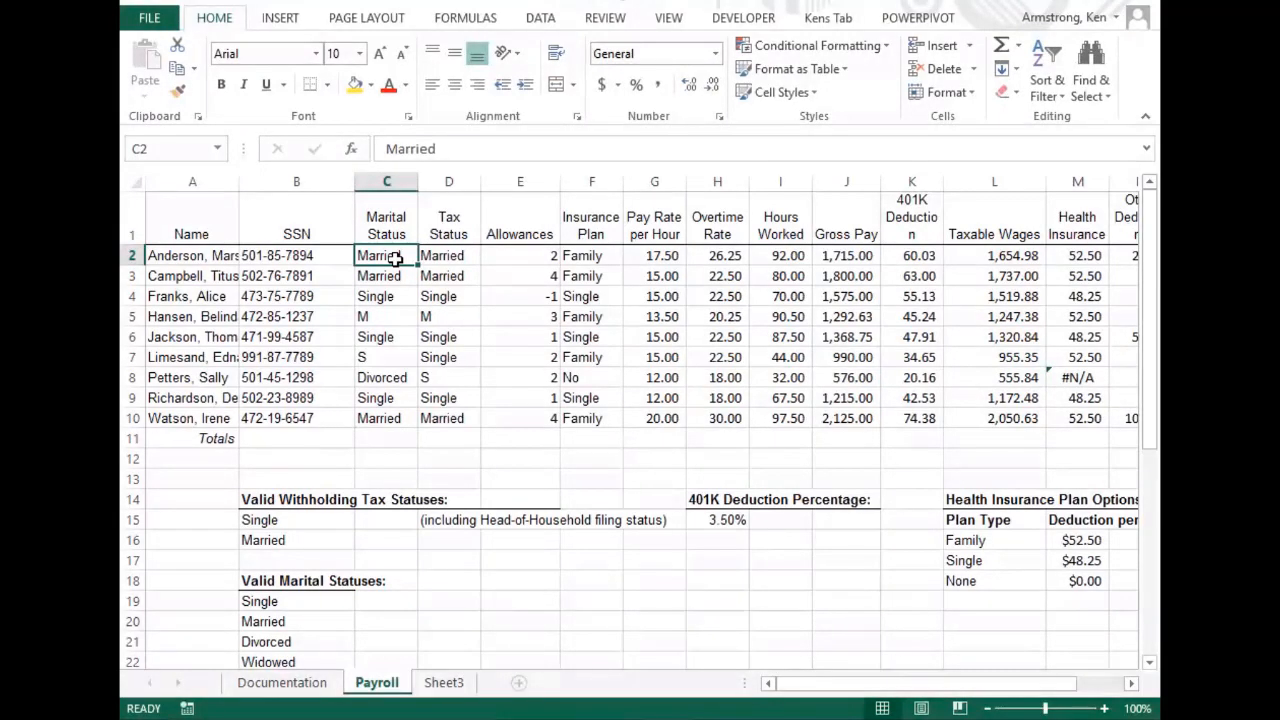
{"action": "key", "text": "ctrl+shift+Down"}
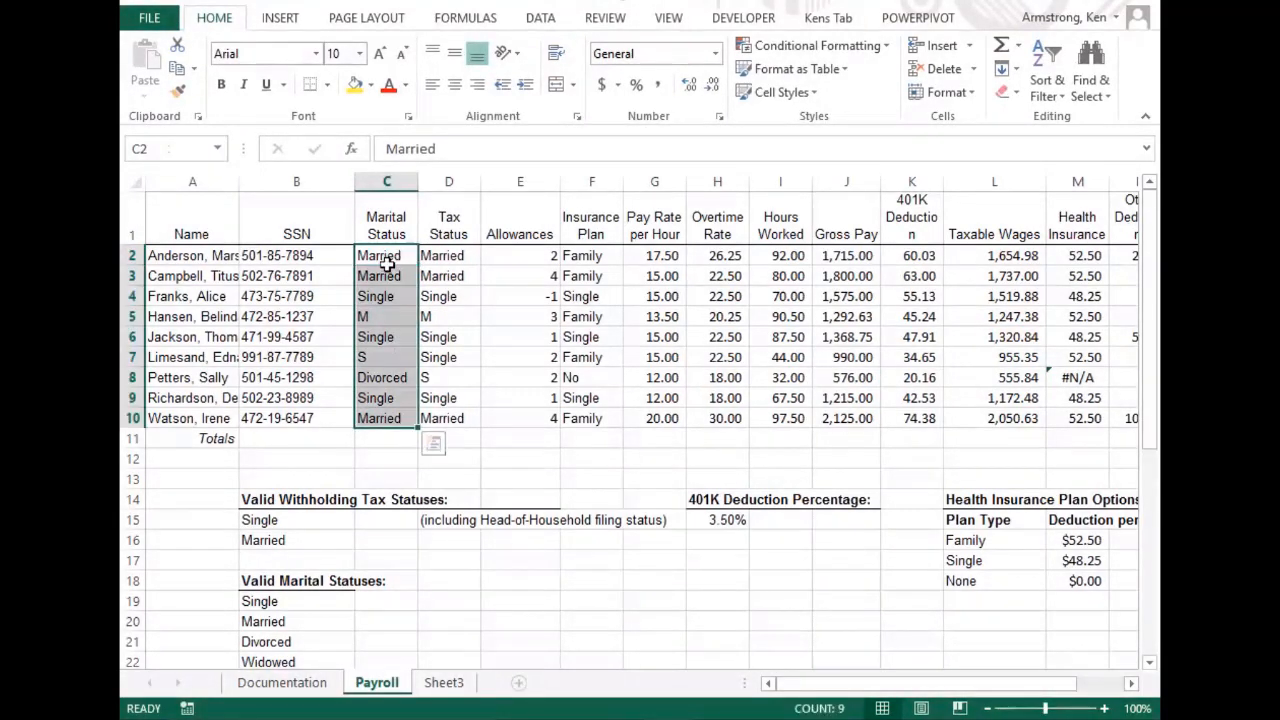
{"action": "left_click", "coordinate": [315, 600]}
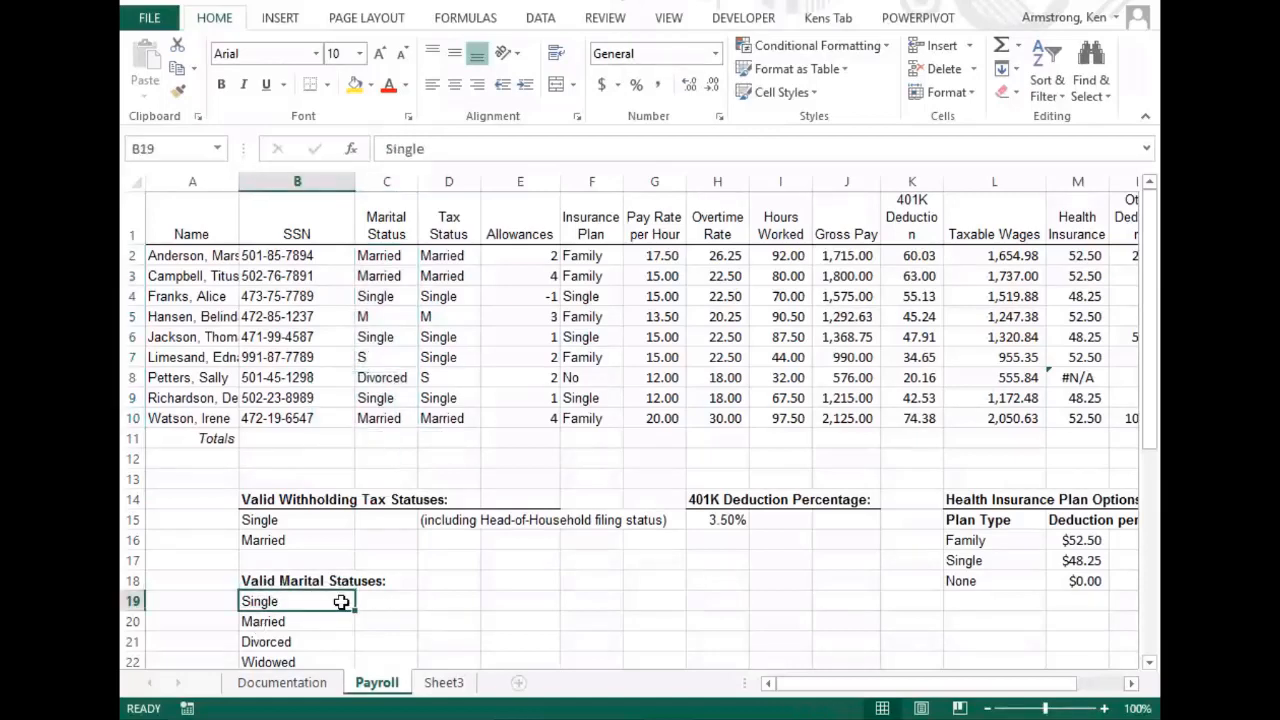
{"action": "scroll", "coordinate": [330, 600], "scroll_direction": "down", "scroll_amount": 1}
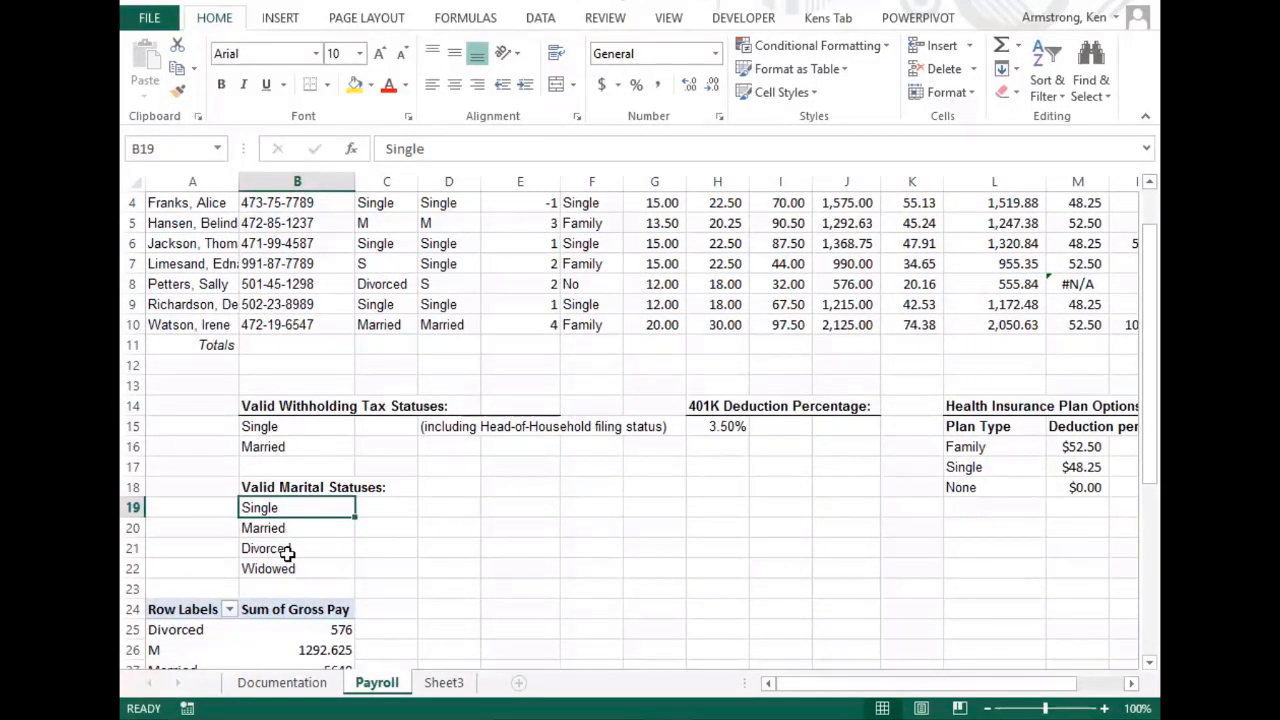
{"action": "scroll", "coordinate": [418, 477], "scroll_direction": "up", "scroll_amount": 1}
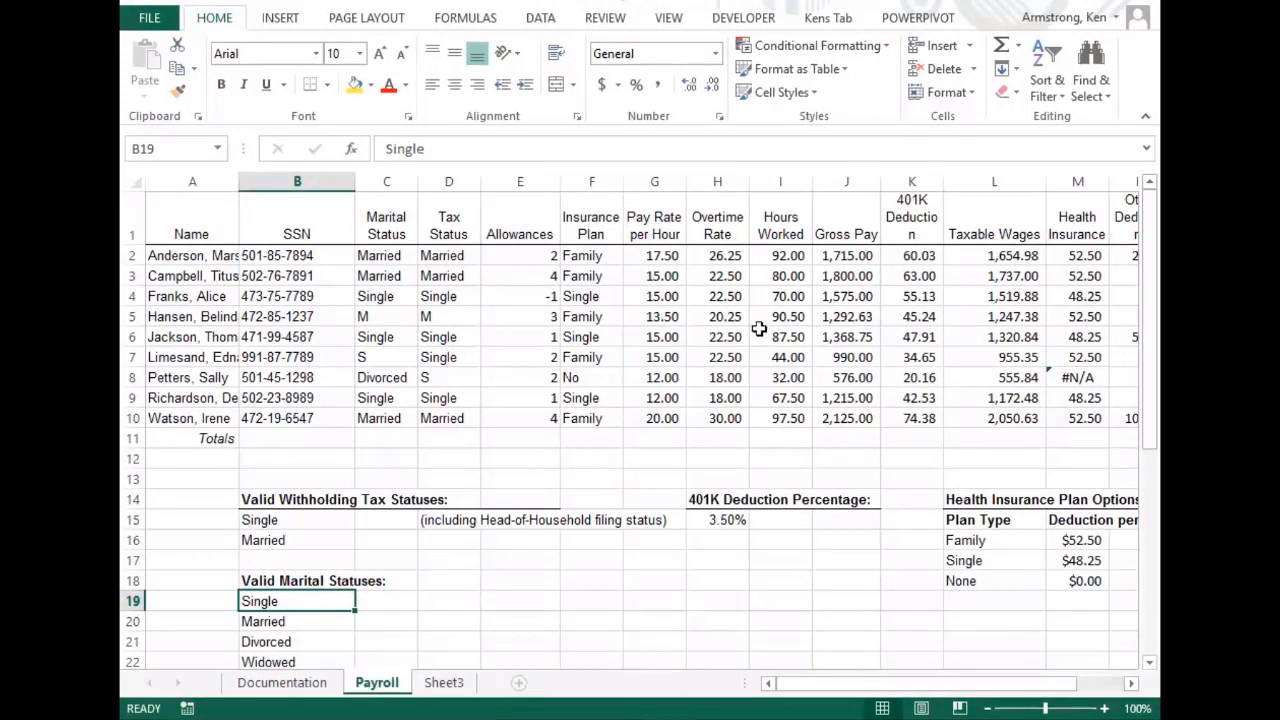
Open Data Validation for cell B19 and review its validation criteria, input message and error alert options.
{"action": "left_click", "coordinate": [472, 28]}
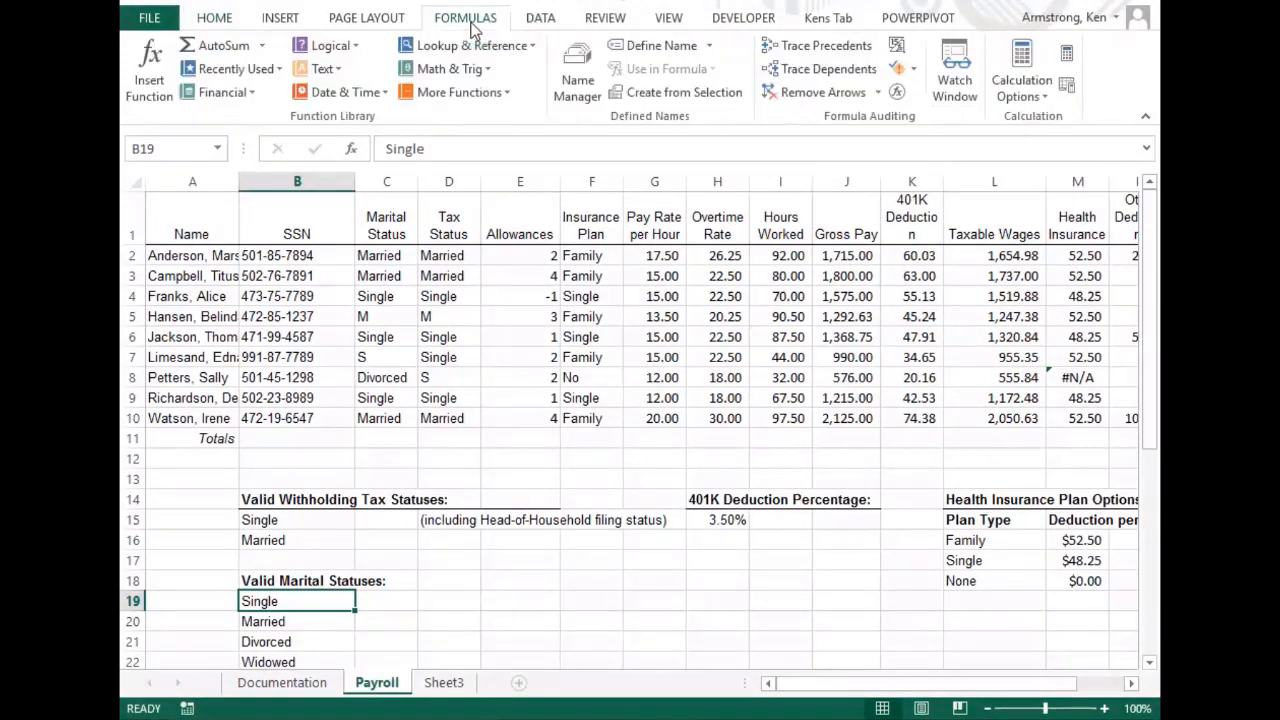
{"action": "left_click", "coordinate": [403, 20]}
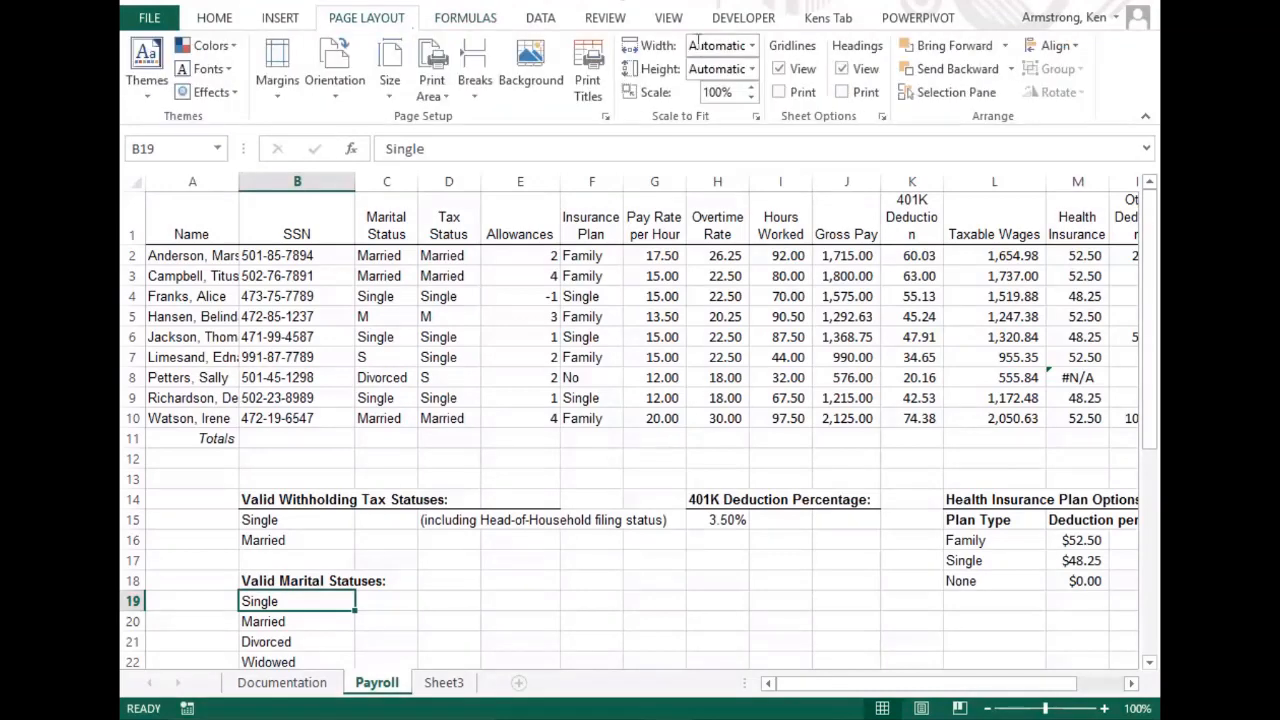
{"action": "left_click", "coordinate": [540, 20]}
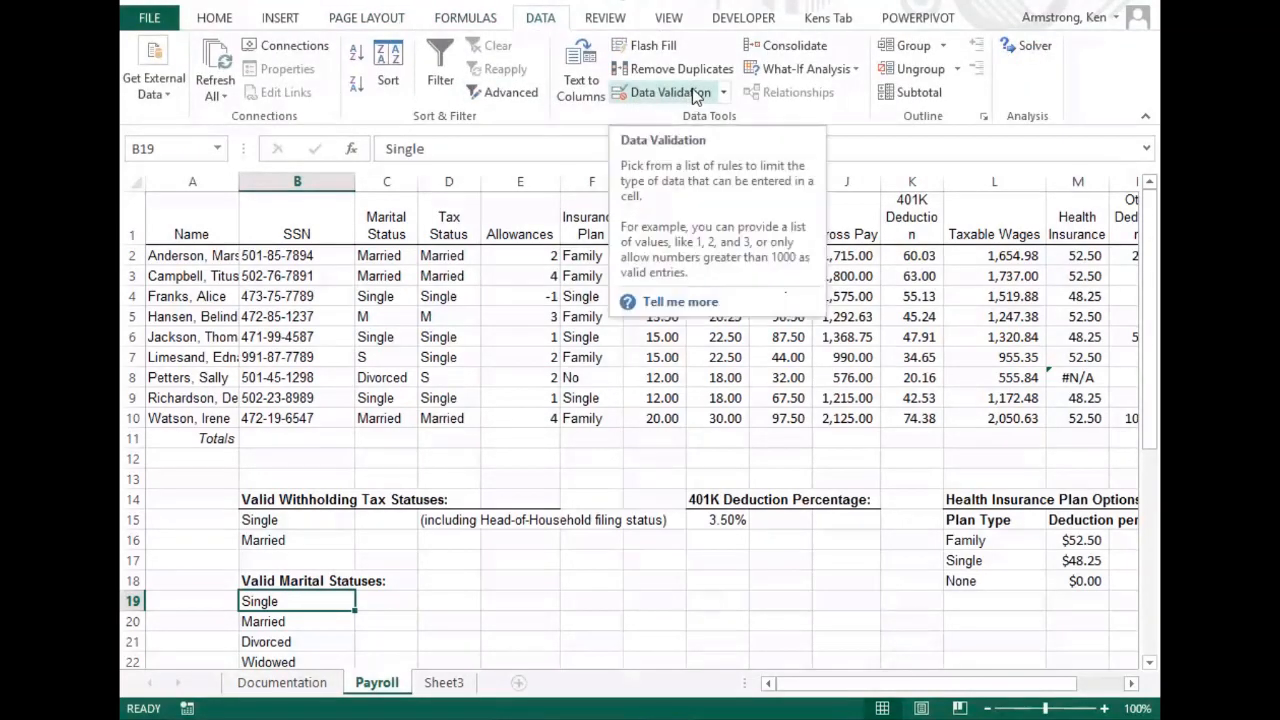
{"action": "left_click", "coordinate": [723, 92]}
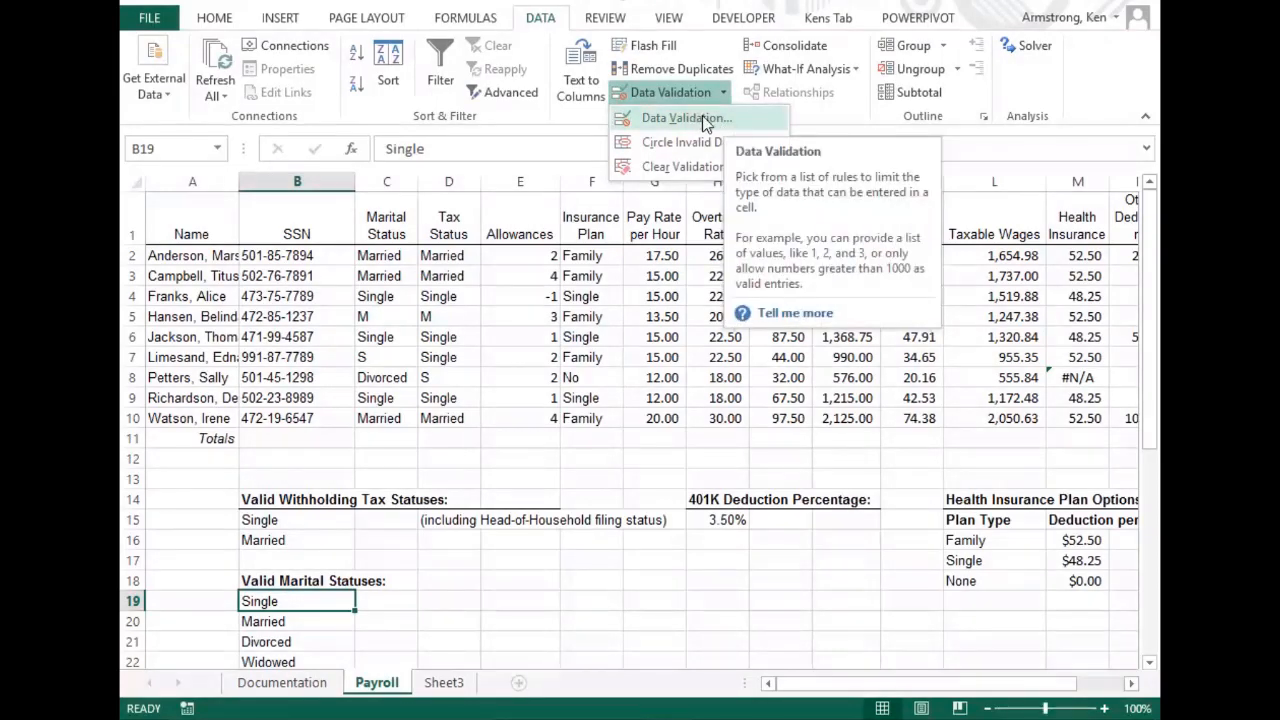
{"action": "left_click", "coordinate": [702, 117]}
{"action": "left_click", "coordinate": [428, 179]}
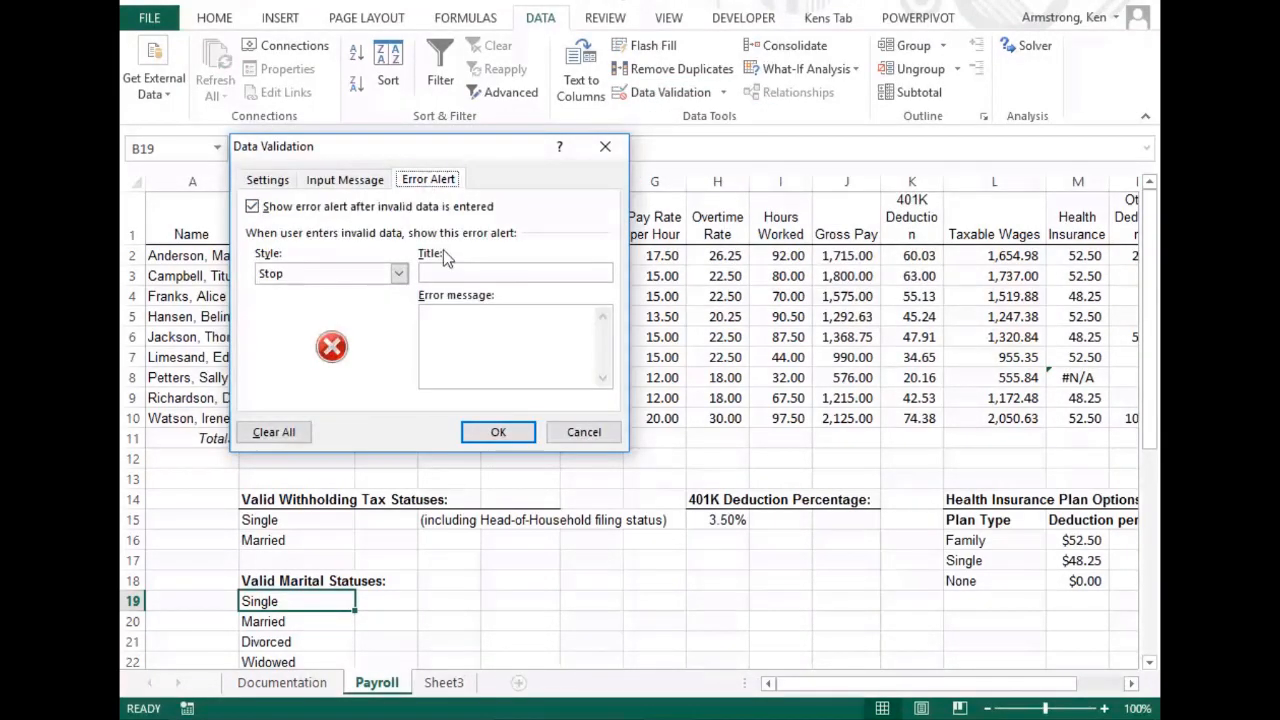
{"action": "left_click", "coordinate": [267, 181]}
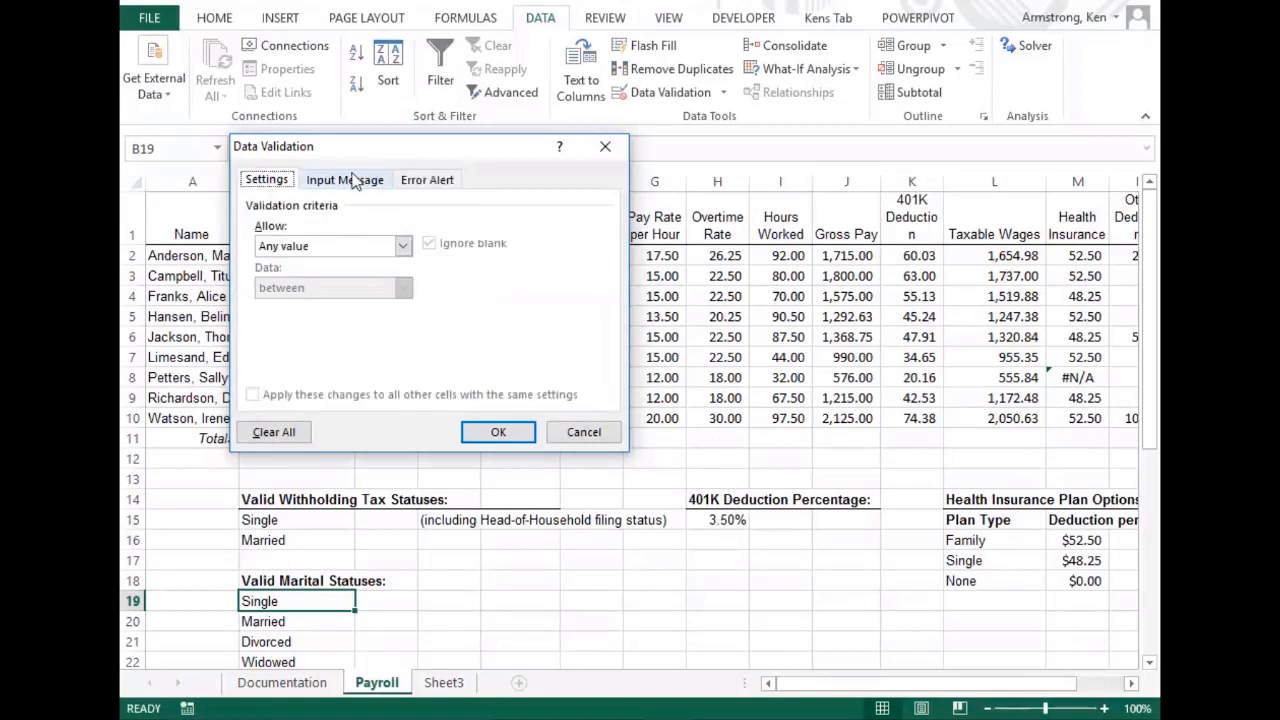
{"action": "left_click", "coordinate": [352, 180]}
{"action": "left_click", "coordinate": [428, 181]}
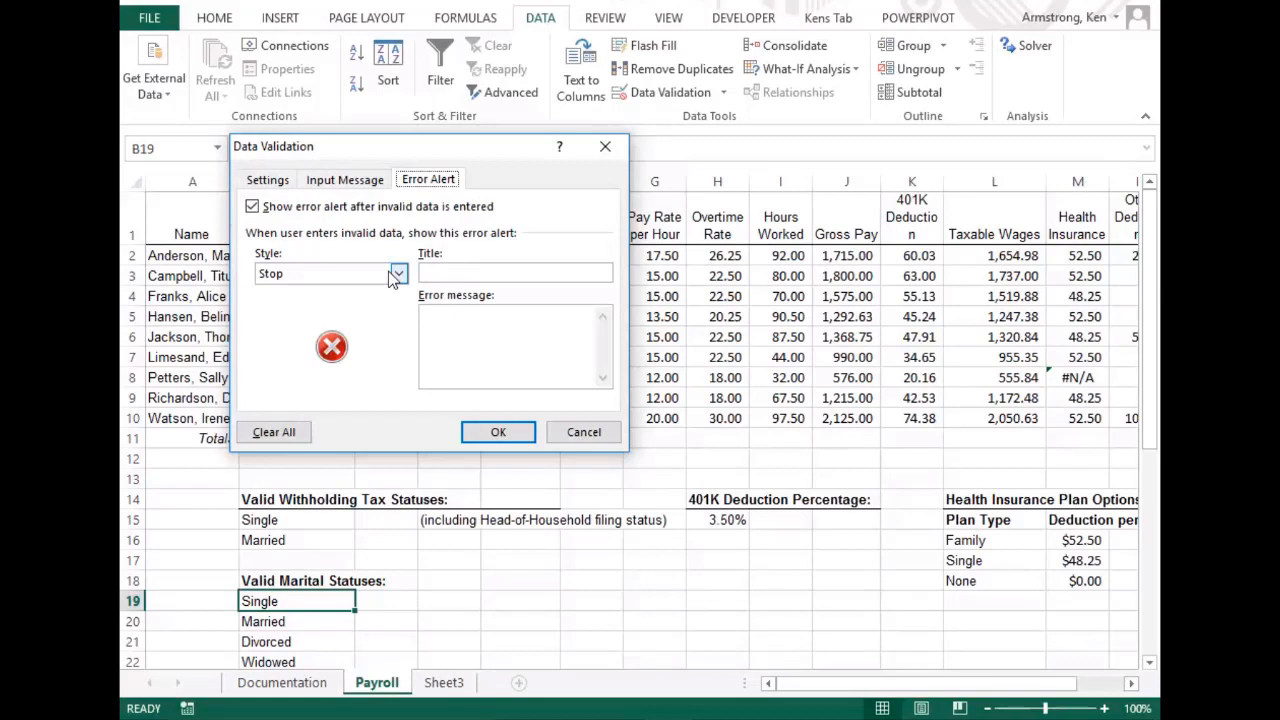
Give the Stop error alert the title "Error!!!!" and the message "Select one of the VALID choices dummy.".
{"action": "left_click", "coordinate": [452, 271]}
{"action": "type", "text": "Error!!!"}
{"action": "left_click", "coordinate": [521, 323]}
{"action": "type", "text": "Se"}
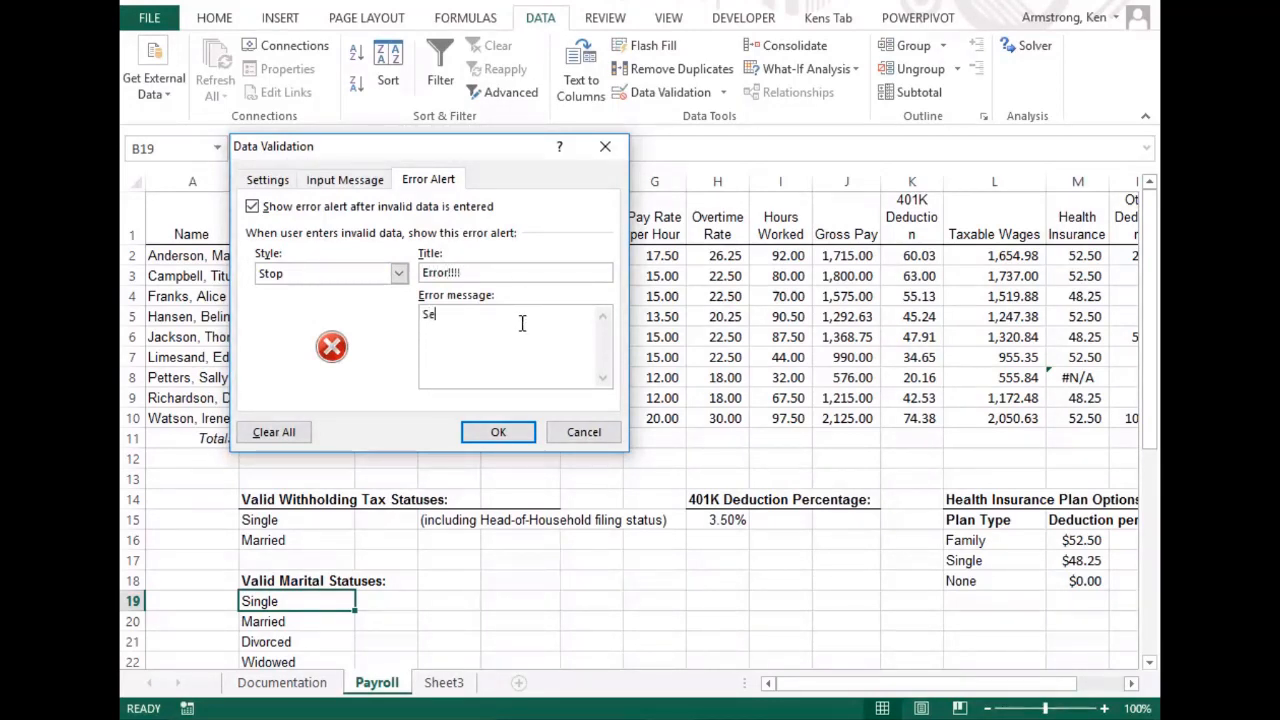
{"action": "type", "text": "lect one of the VALID "}
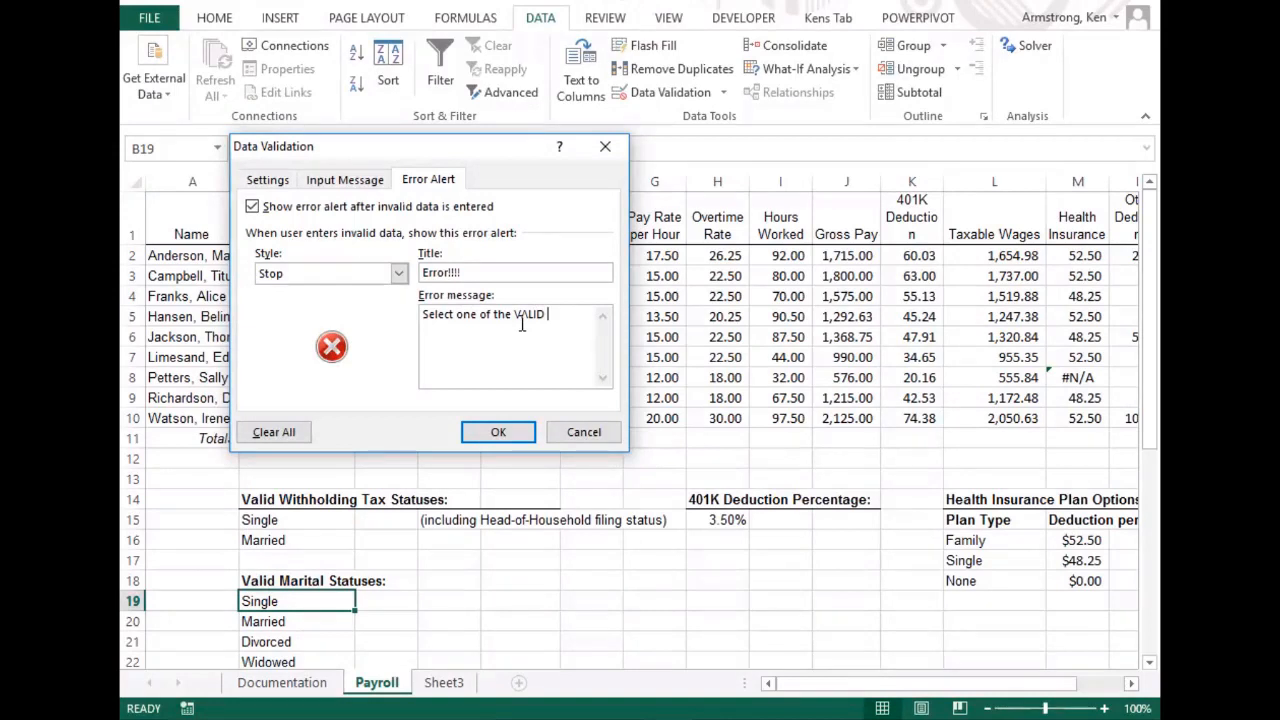
{"action": "type", "text": "choices "}
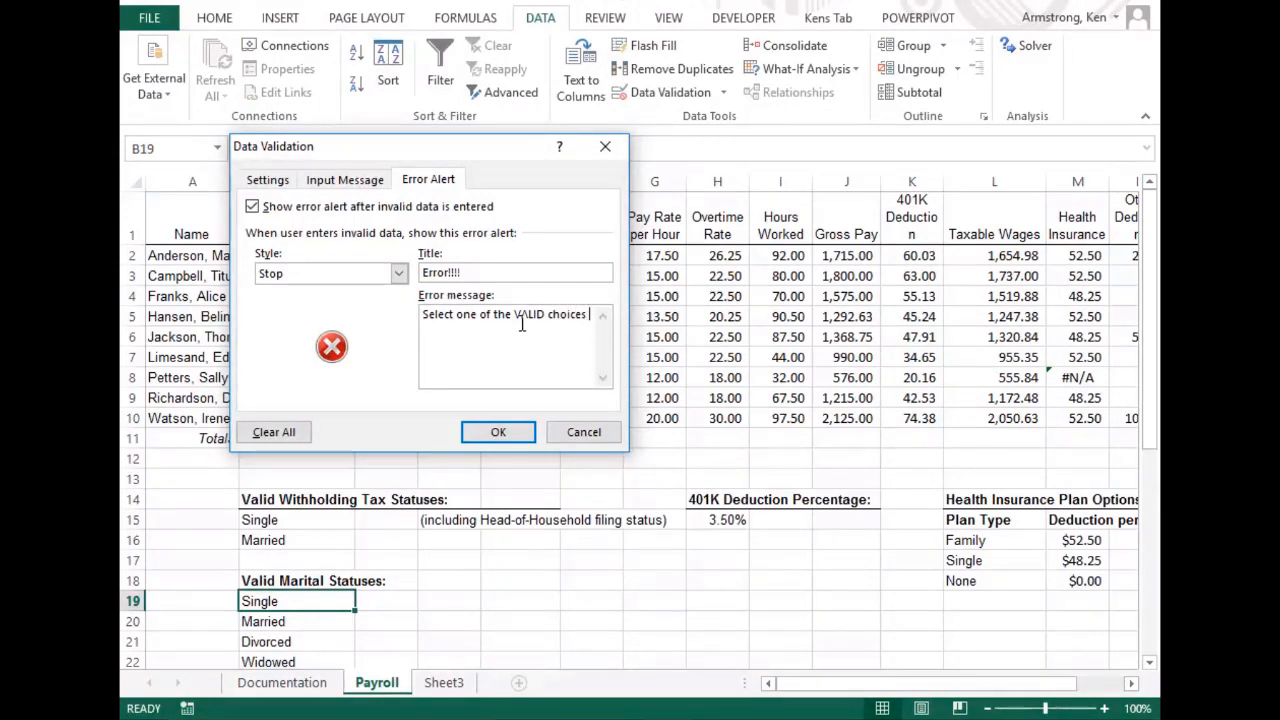
{"action": "type", "text": "dummy."}
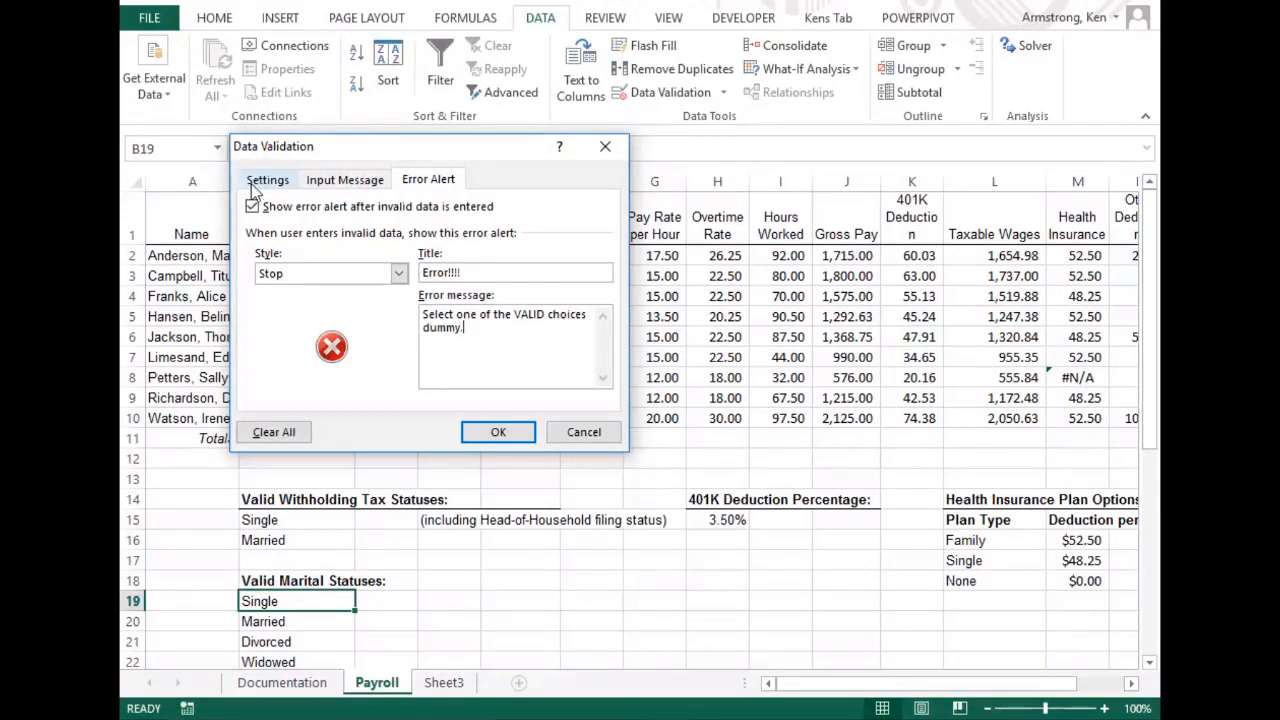
Restrict the validation to a List with an in-cell dropdown, using the valid marital statuses starting at B19 as the source.
{"action": "left_click", "coordinate": [267, 180]}
{"action": "left_click", "coordinate": [322, 246]}
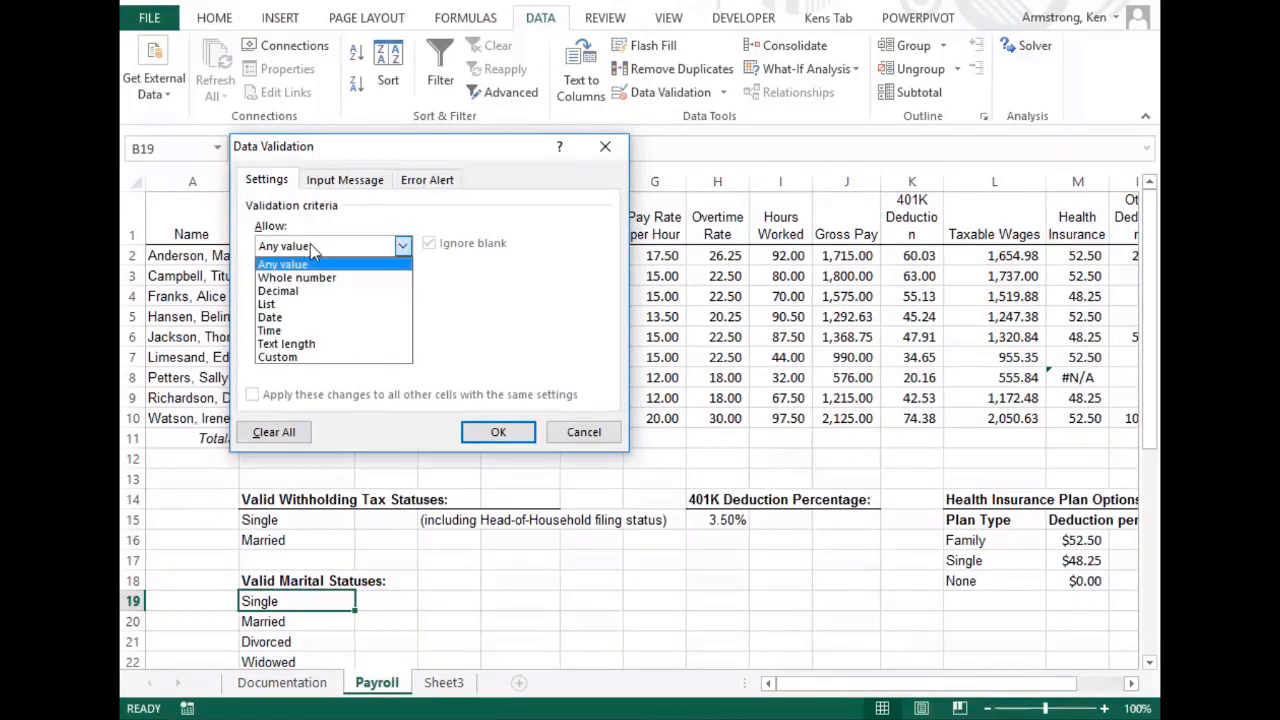
{"action": "left_click", "coordinate": [310, 244]}
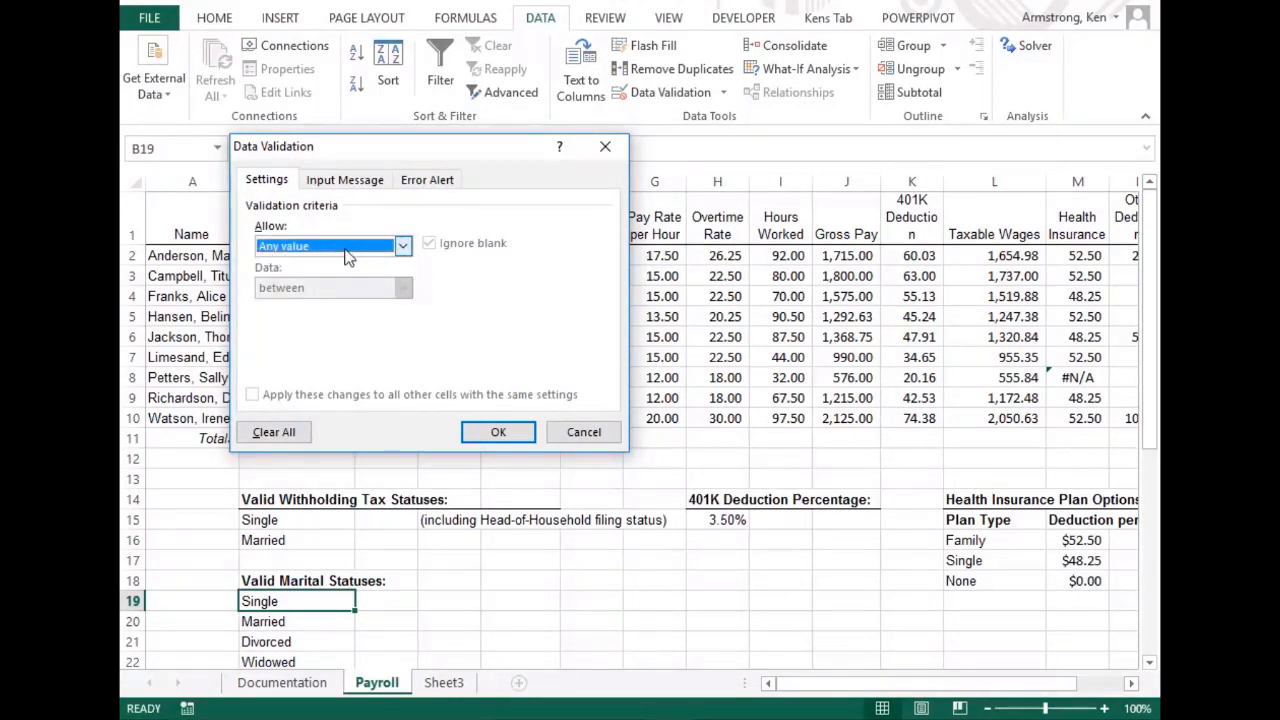
{"action": "left_click", "coordinate": [404, 248]}
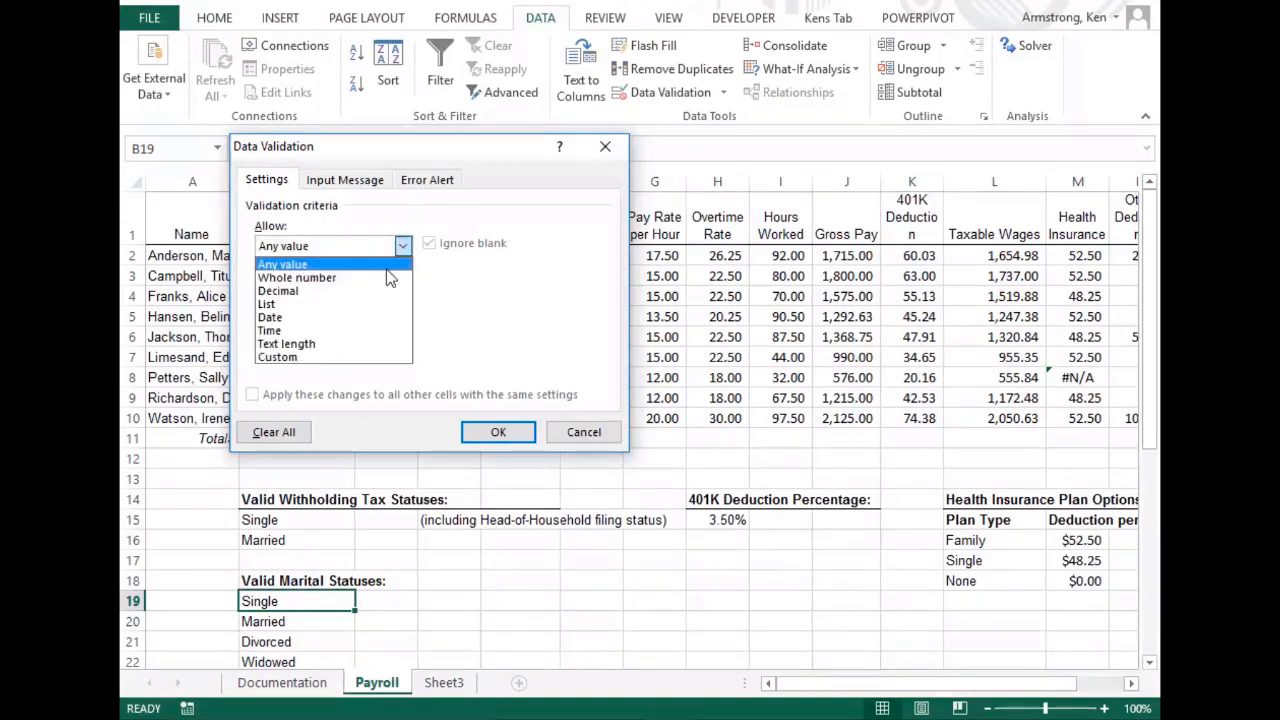
{"action": "left_click", "coordinate": [315, 303]}
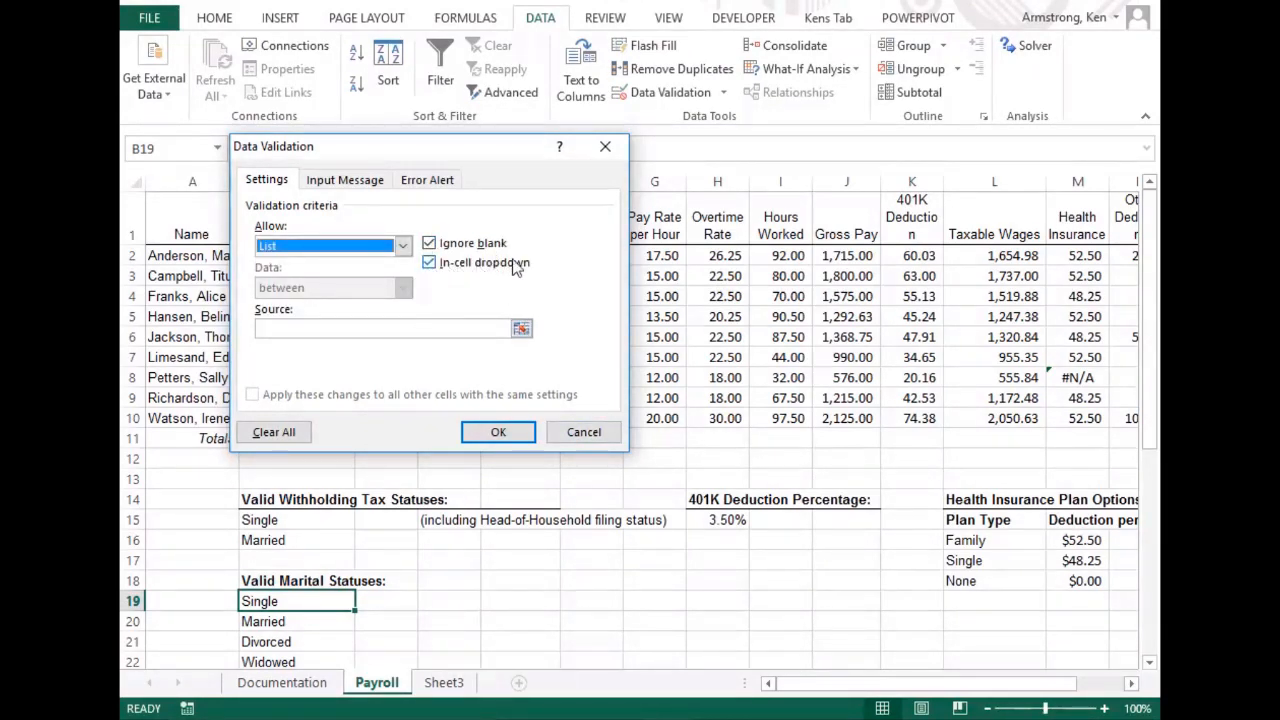
{"action": "left_click", "coordinate": [298, 330]}
{"action": "mouse_move", "coordinate": [289, 600]}
{"action": "left_mouse_down"}
{"action": "mouse_move", "coordinate": [290, 675]}
{"action": "mouse_move", "coordinate": [289, 613]}
{"action": "left_mouse_up"}
Add an input message titled "input message" with the text "please select one of the following" and apply the validation.
{"action": "left_click", "coordinate": [340, 179]}
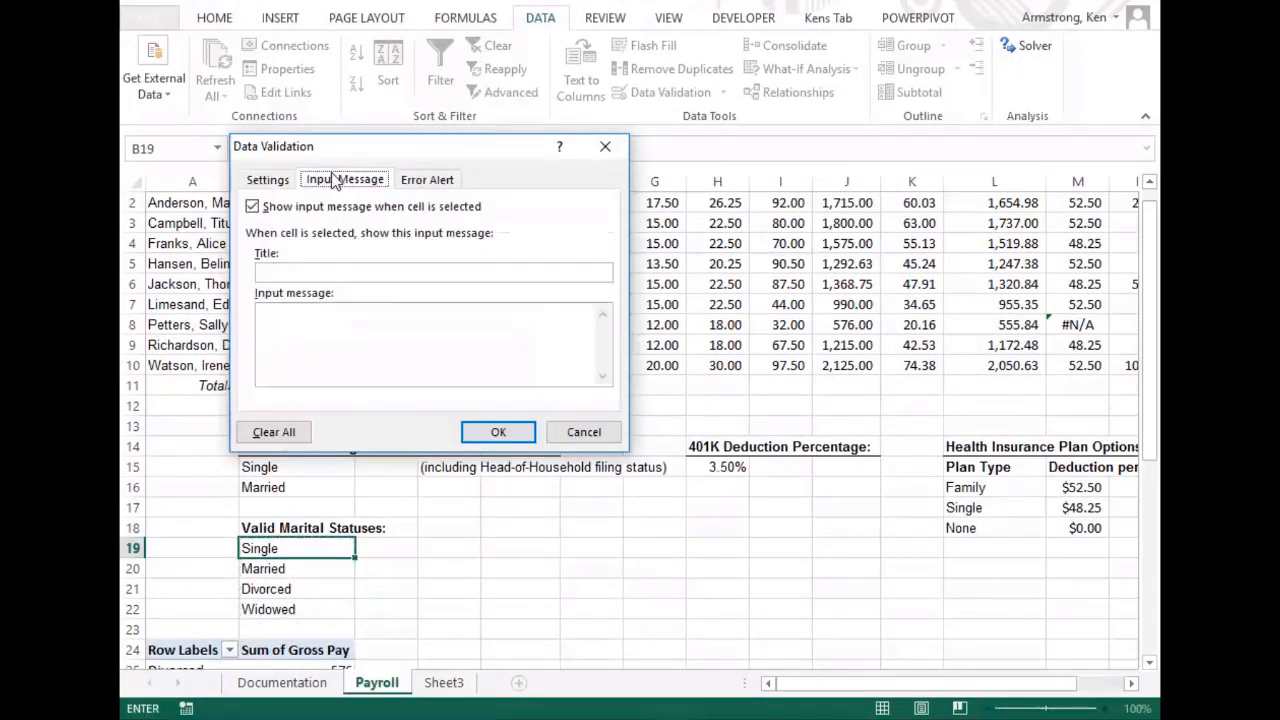
{"action": "left_click", "coordinate": [483, 273]}
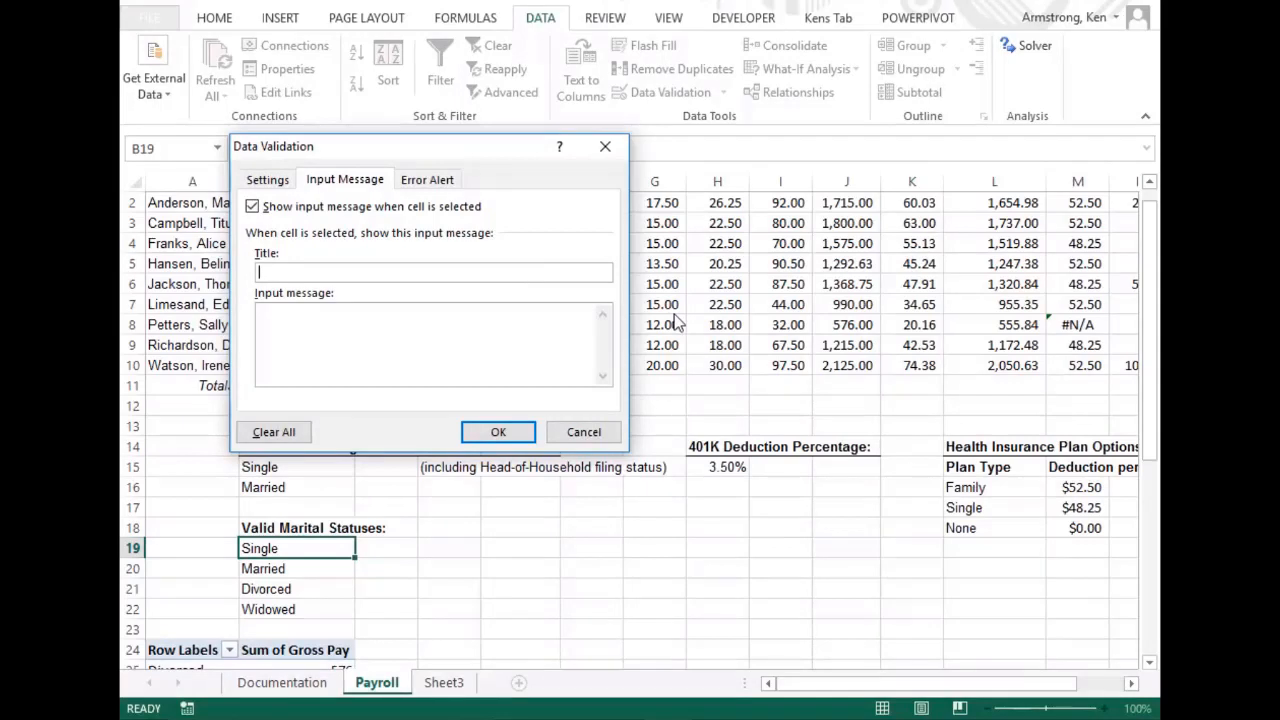
{"action": "type", "text": "input message"}
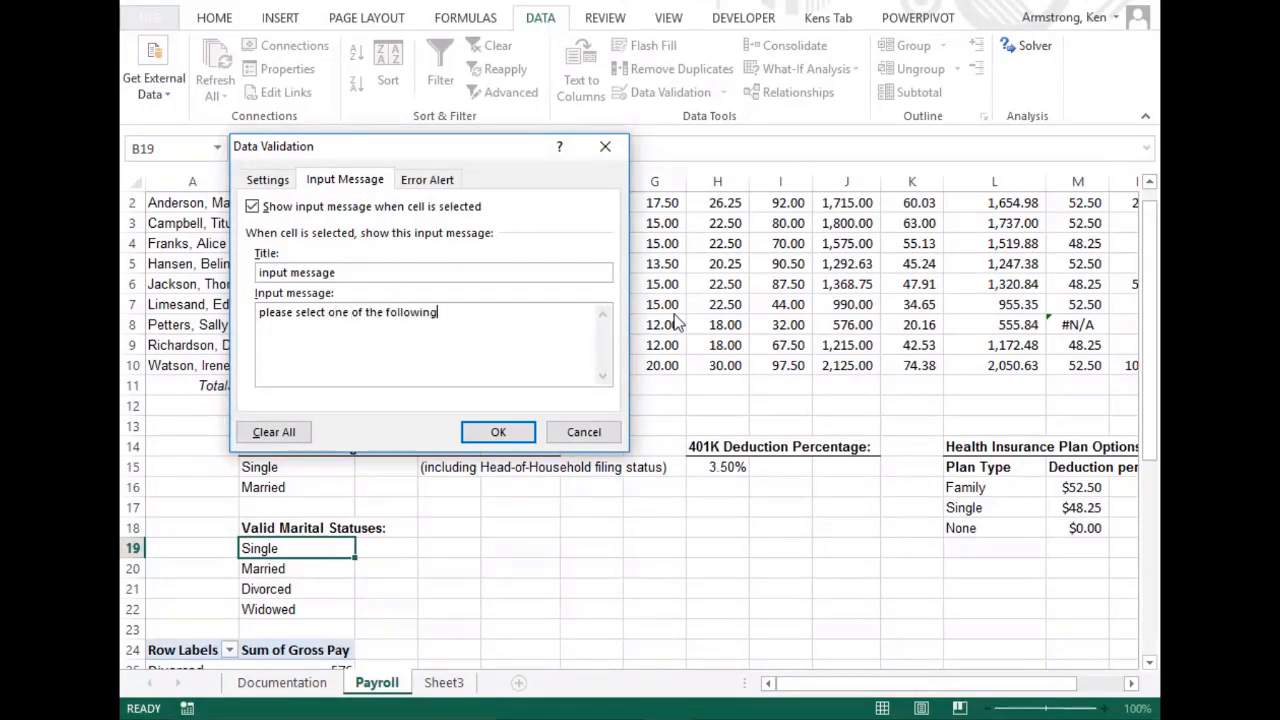
{"action": "left_click", "coordinate": [508, 432]}
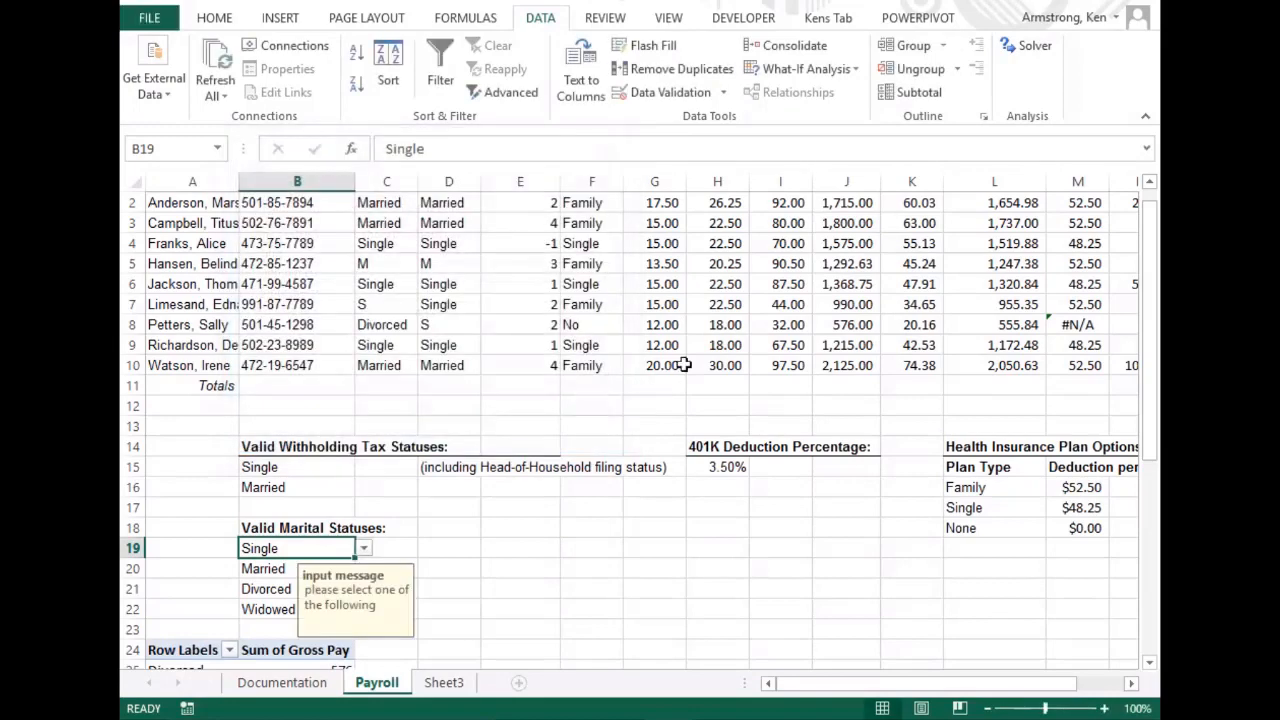
Check the Marital Status cells in C2:C10 for the validation dropdown and input message.
{"action": "left_click", "coordinate": [591, 324]}
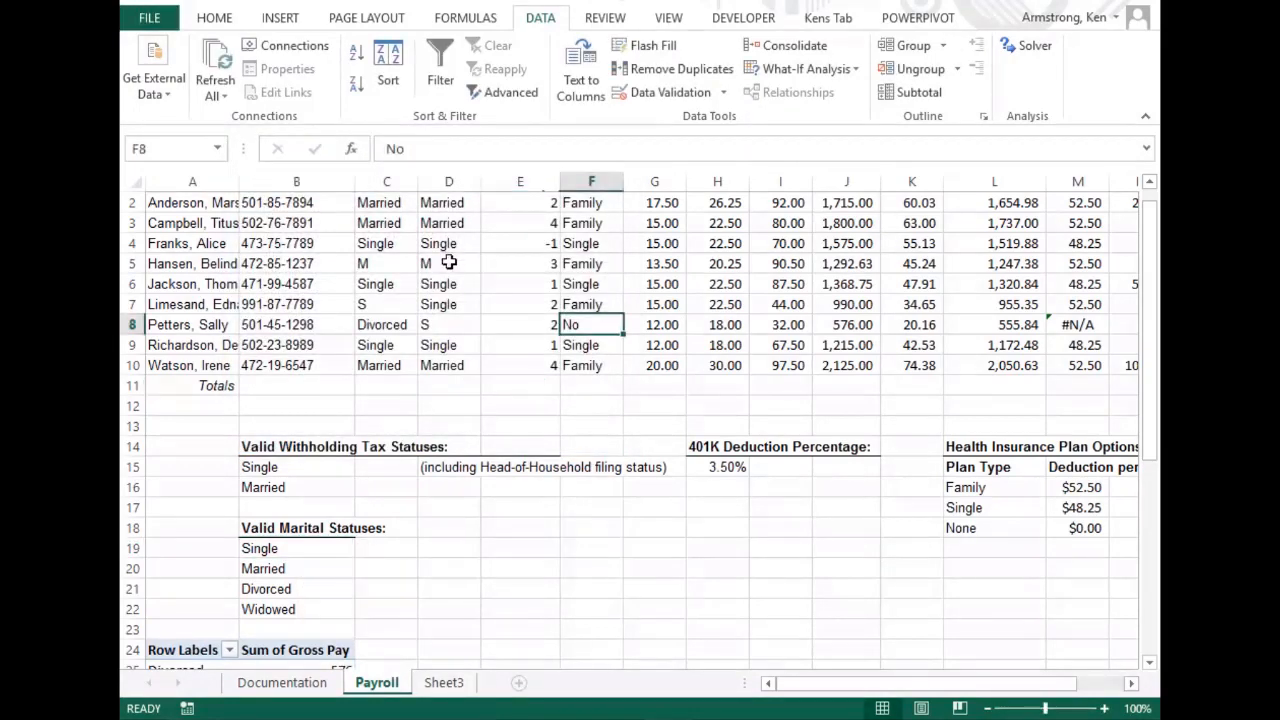
{"action": "scroll", "coordinate": [410, 270], "scroll_direction": "up", "scroll_amount": 1}
{"action": "left_click", "coordinate": [395, 296]}
{"action": "left_click", "coordinate": [447, 282]}
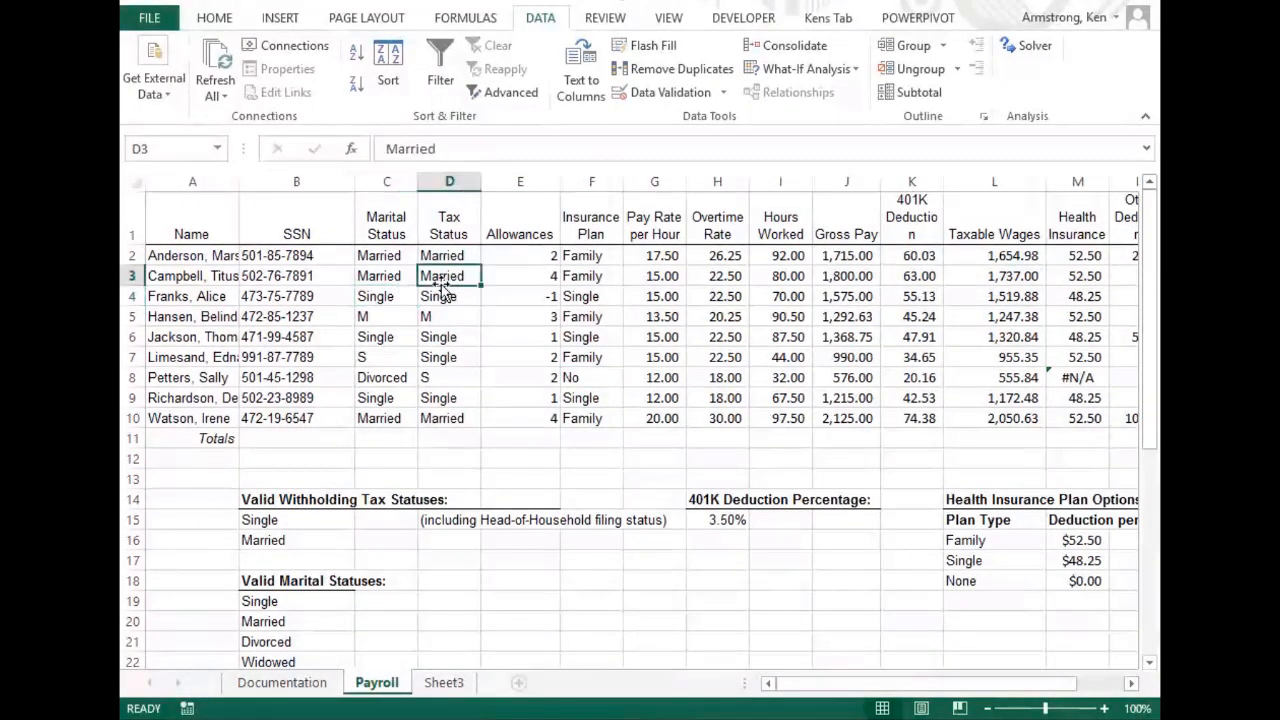
{"action": "left_click", "coordinate": [393, 275]}
{"action": "left_click", "coordinate": [387, 262]}
{"action": "left_click_drag", "start_coordinate": [388, 277], "coordinate": [386, 418]}
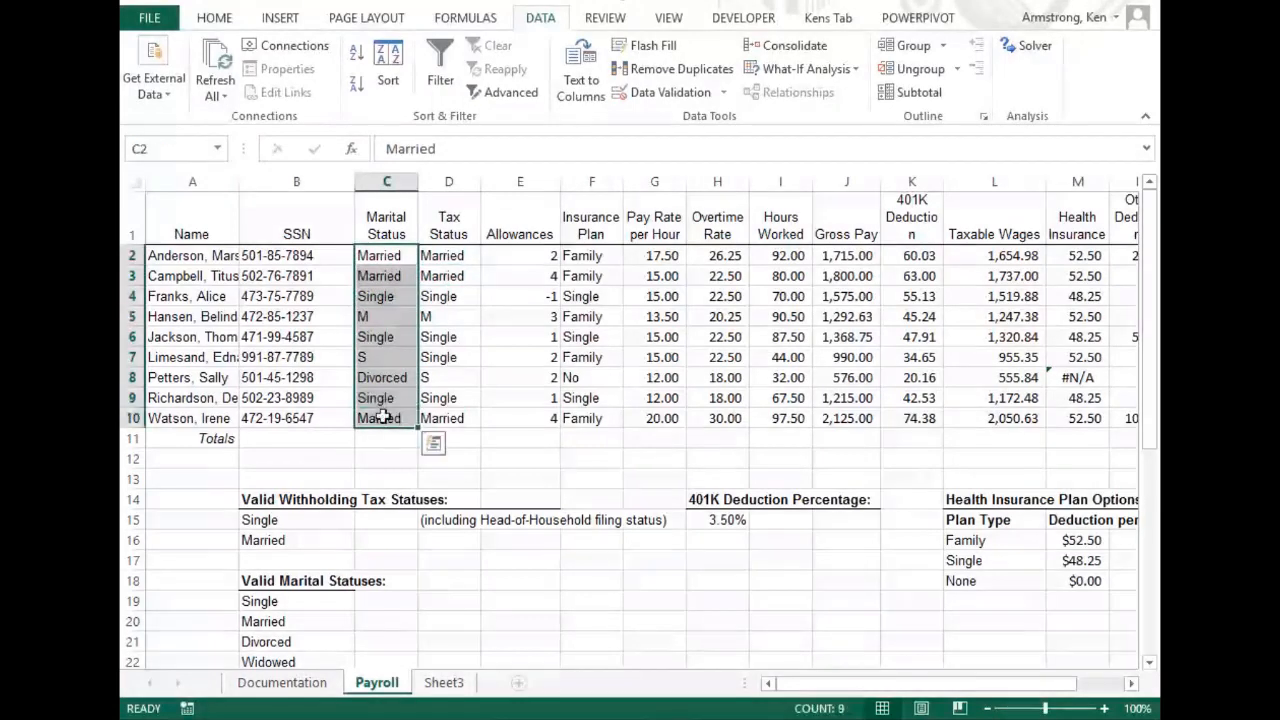
{"action": "left_click", "coordinate": [385, 298]}
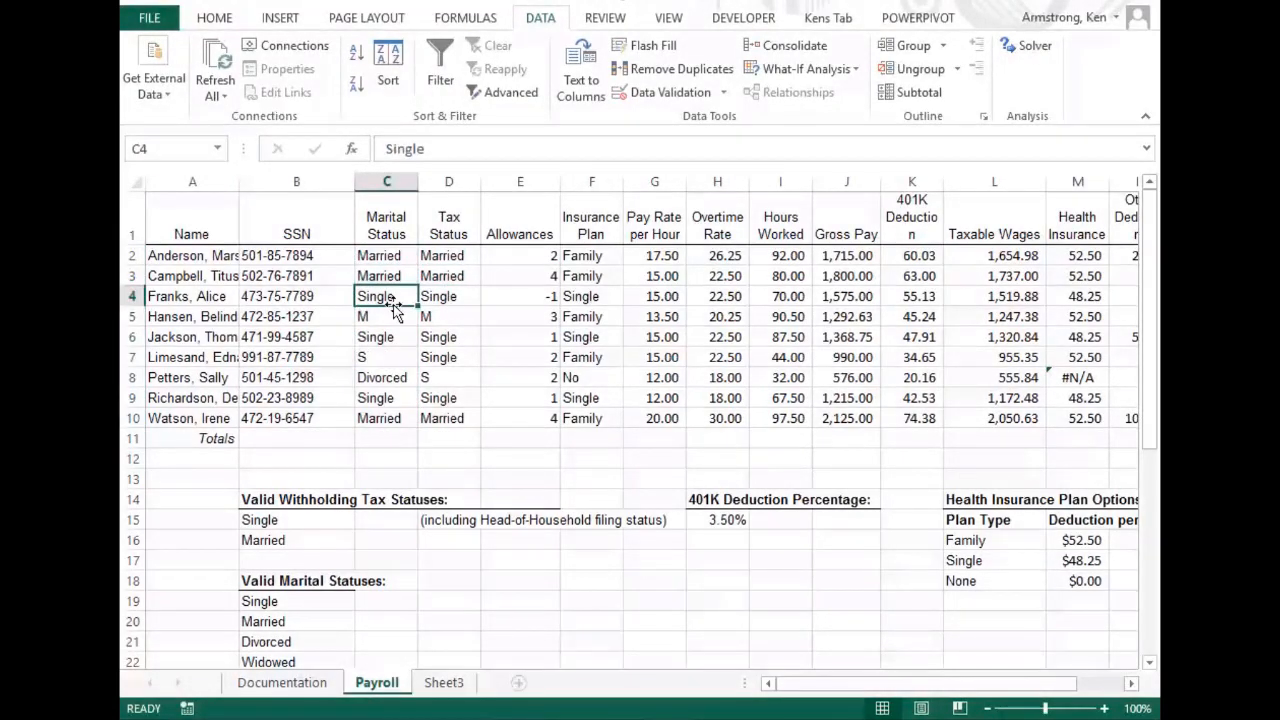
Copy the data validation from B19 and paste only its validation onto the Marital Status cells C2:C10.
{"action": "left_click", "coordinate": [346, 600]}
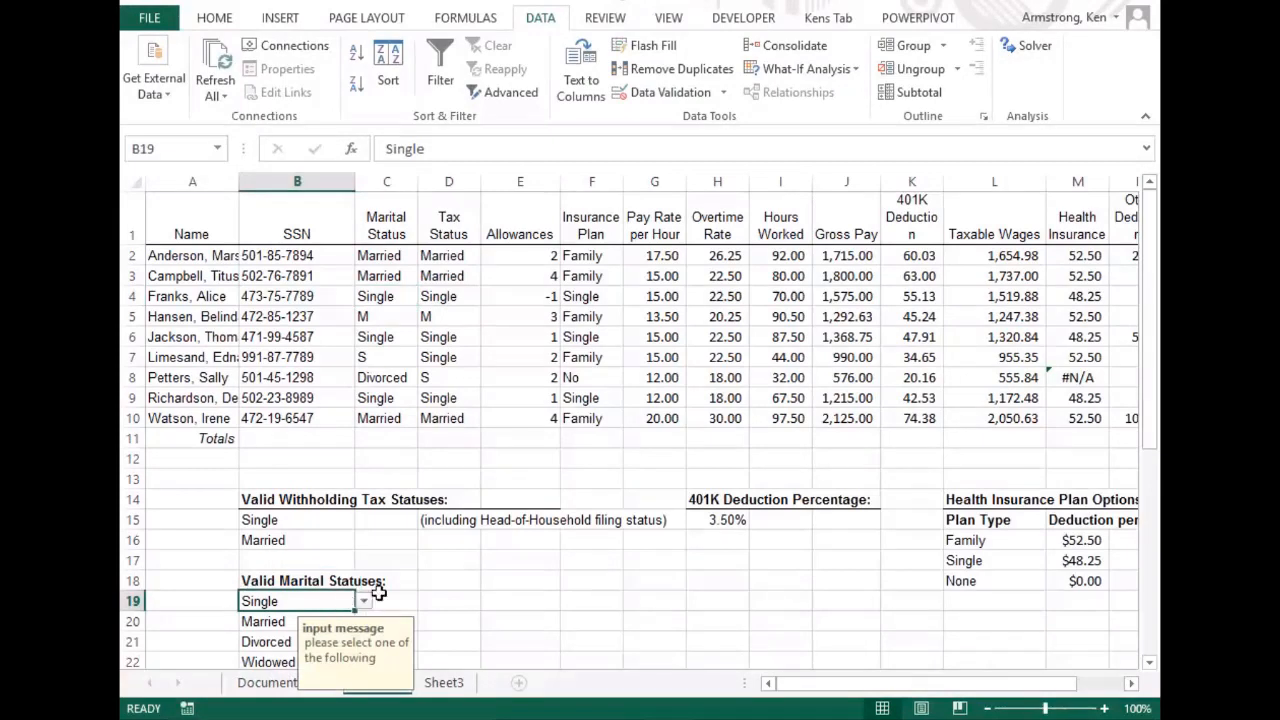
{"action": "key", "text": "ctrl+c"}
{"action": "left_click_drag", "start_coordinate": [388, 256], "coordinate": [381, 412]}
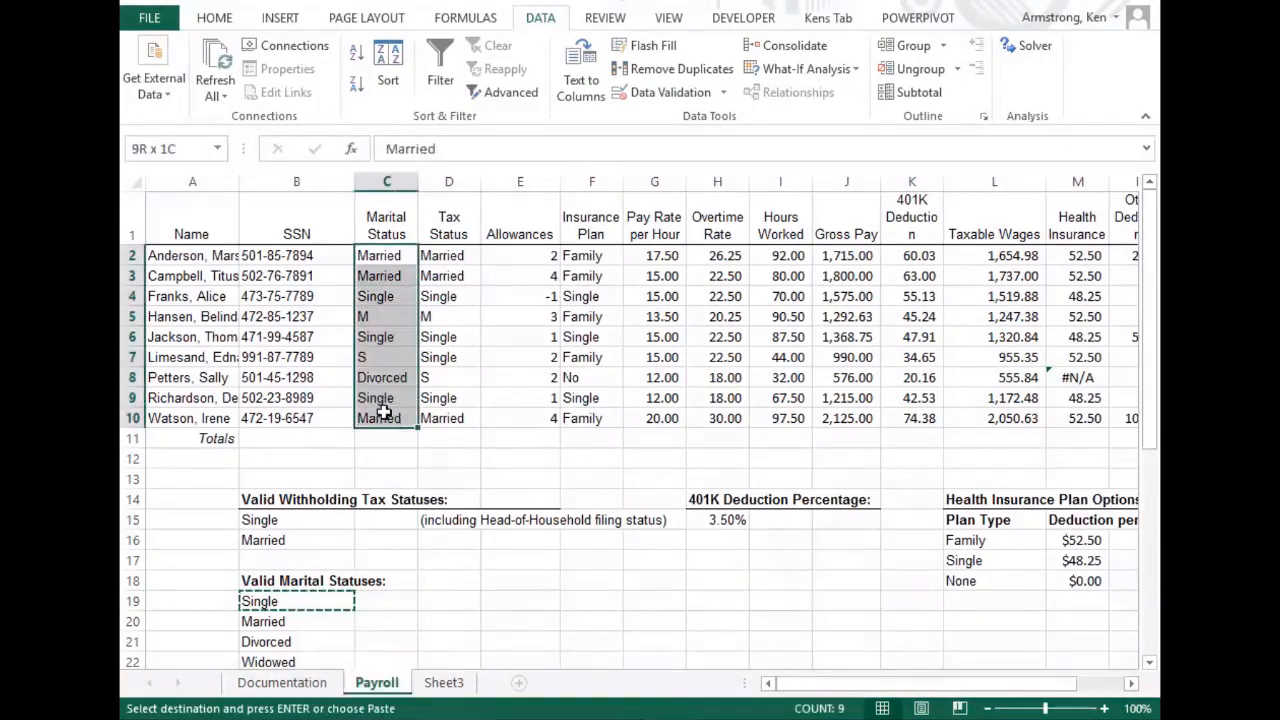
{"action": "right_click", "coordinate": [407, 314]}
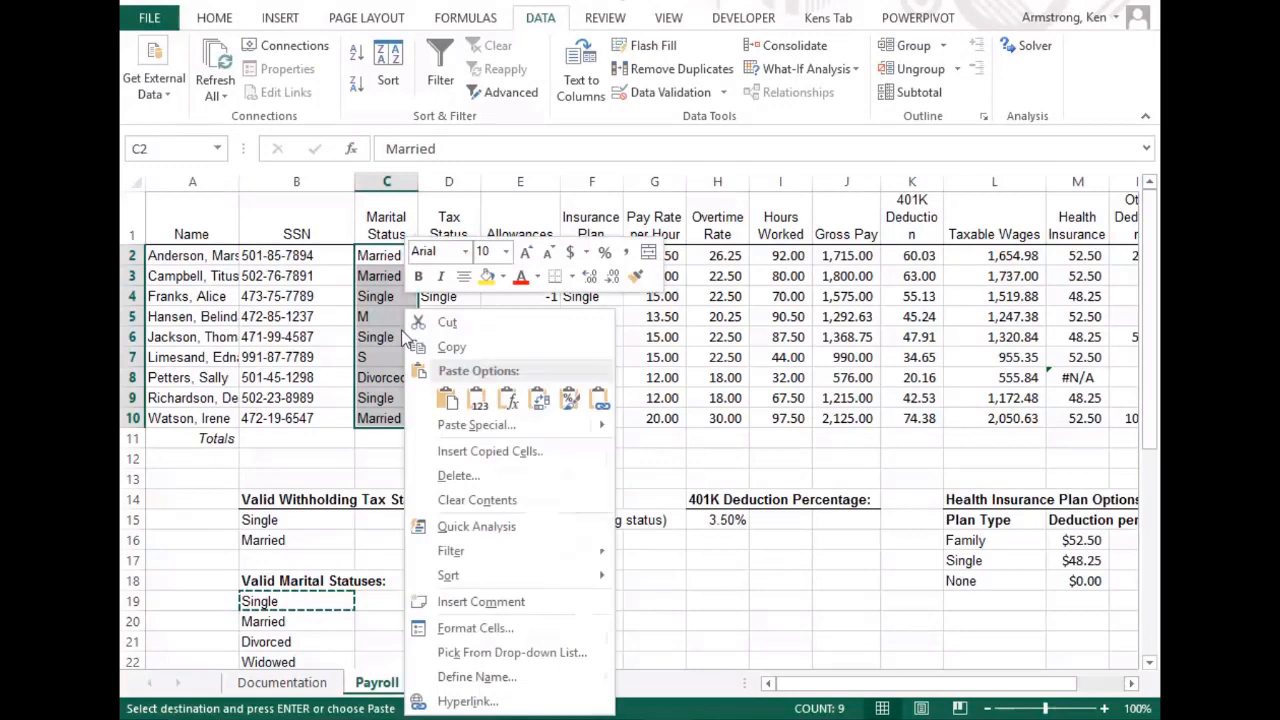
{"action": "left_click", "coordinate": [486, 428]}
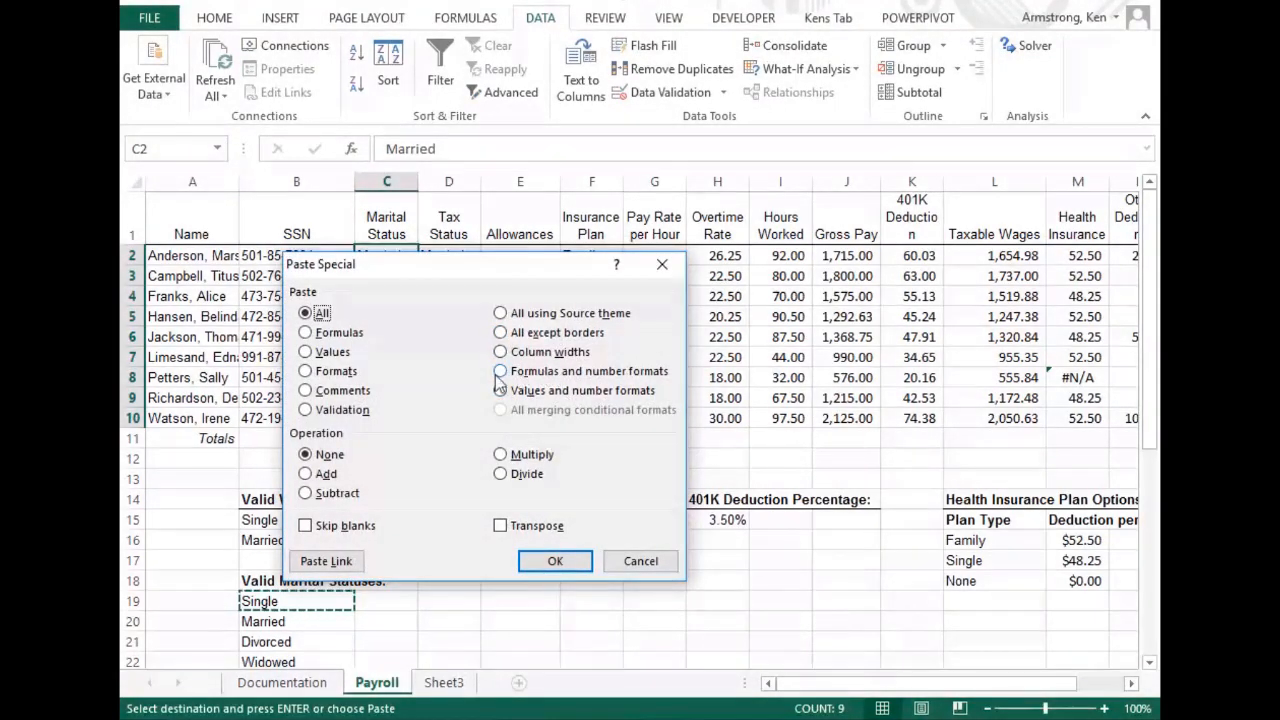
{"action": "left_click", "coordinate": [305, 410]}
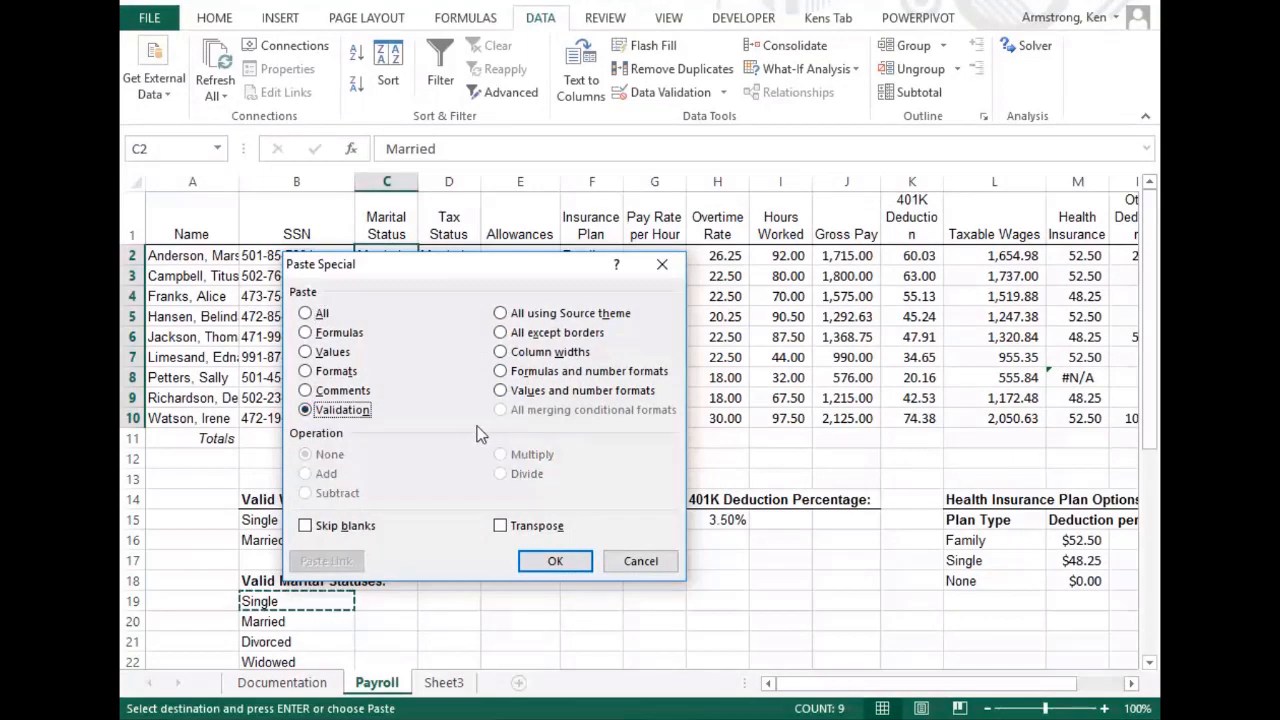
{"action": "left_click", "coordinate": [556, 564]}
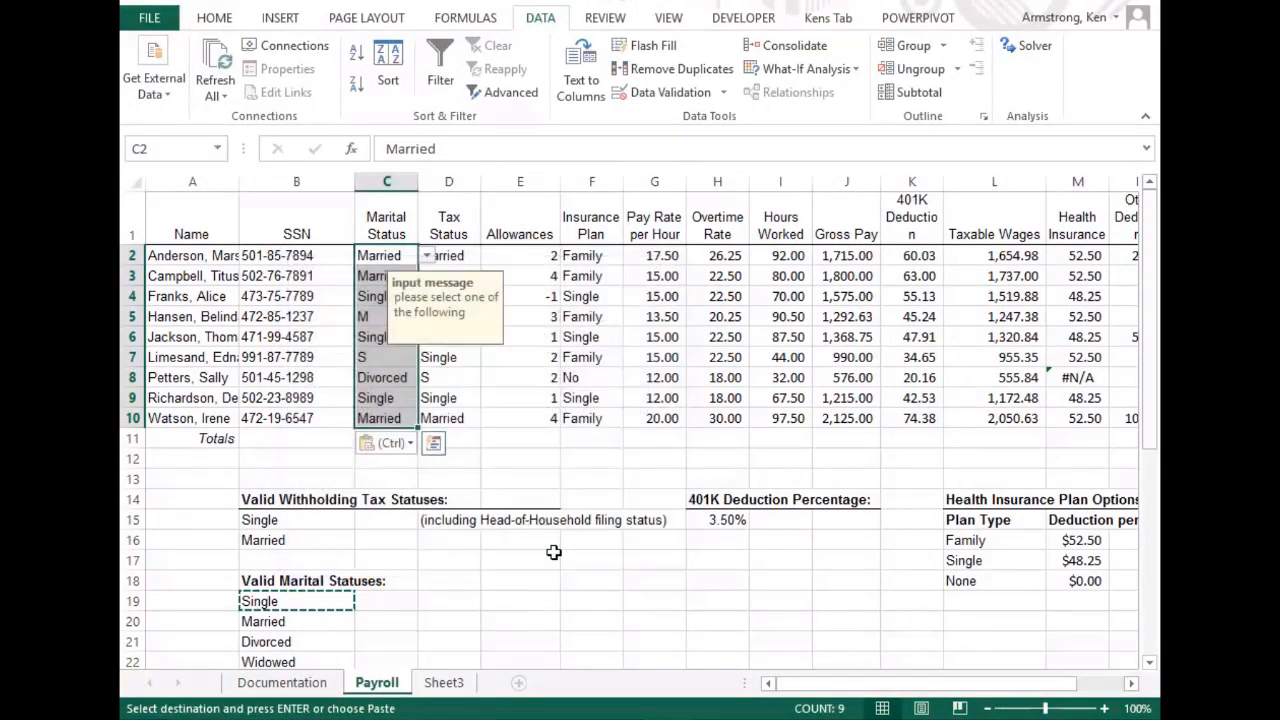
Check the dropdown choices and input message on the Marital Status cells C2 to C5.
{"action": "left_click", "coordinate": [384, 279]}
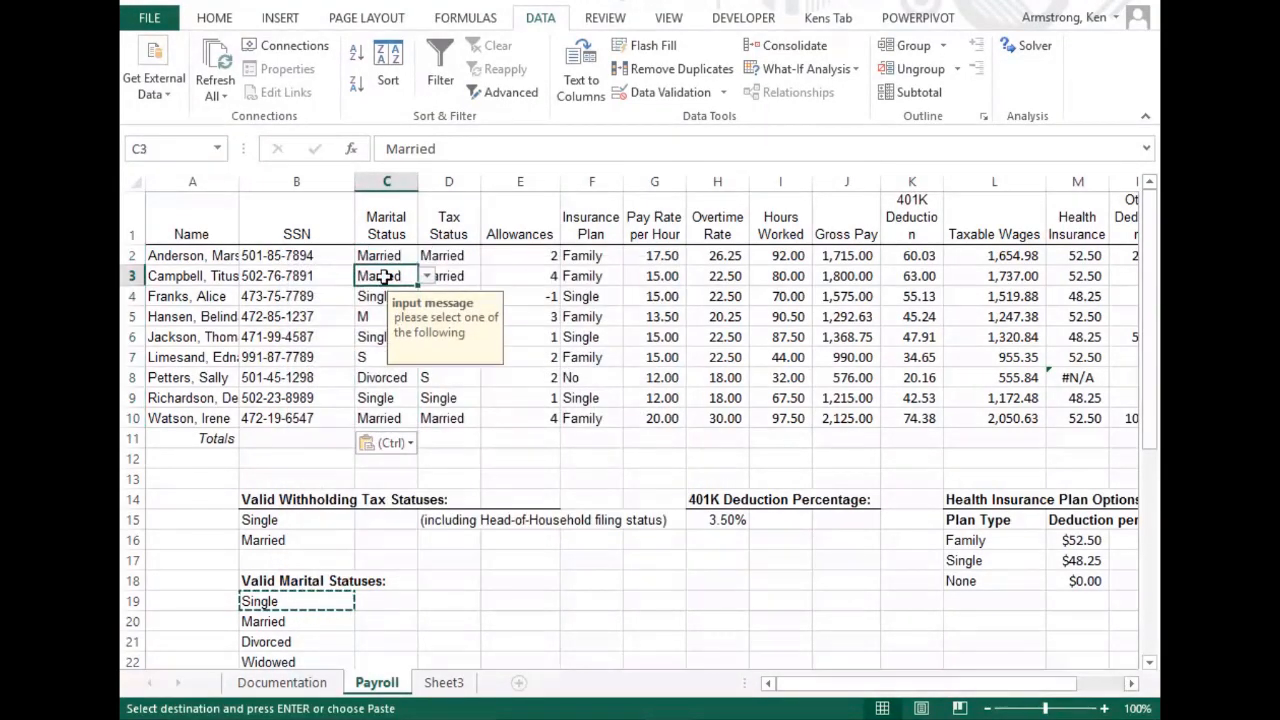
{"action": "left_click", "coordinate": [428, 277]}
{"action": "left_click", "coordinate": [428, 277]}
{"action": "left_click", "coordinate": [388, 254]}
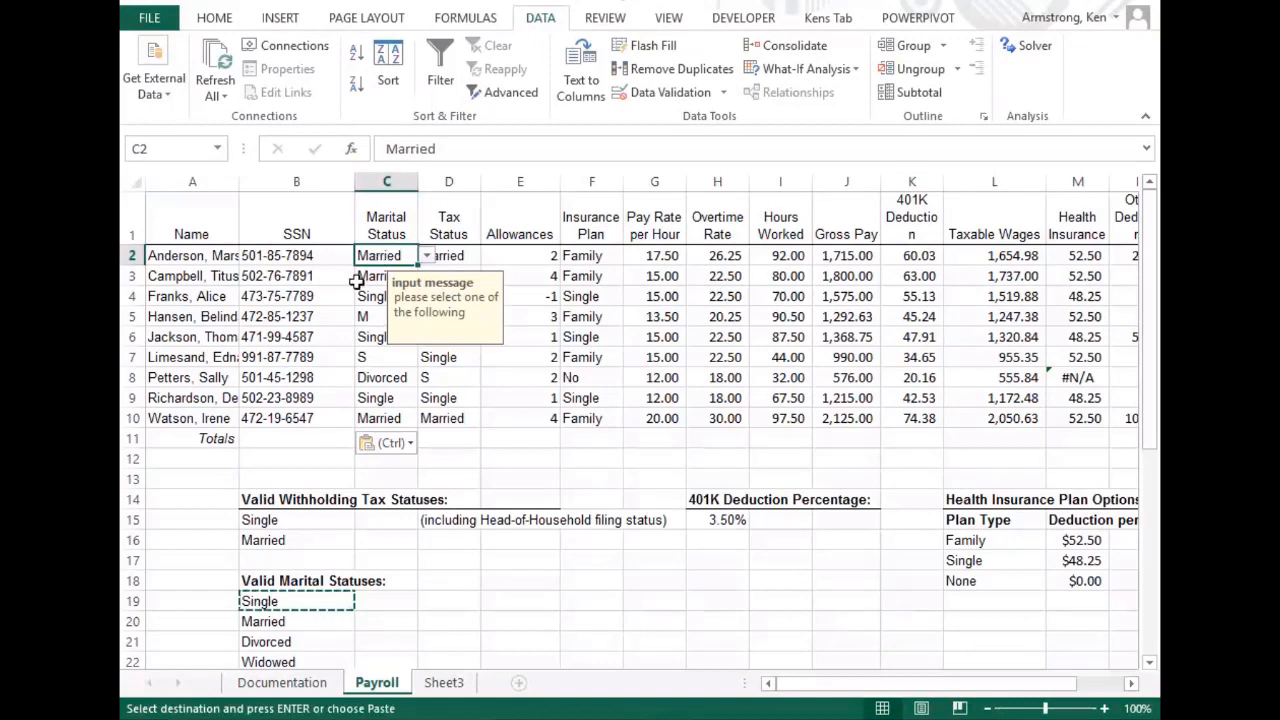
{"action": "left_click", "coordinate": [429, 257]}
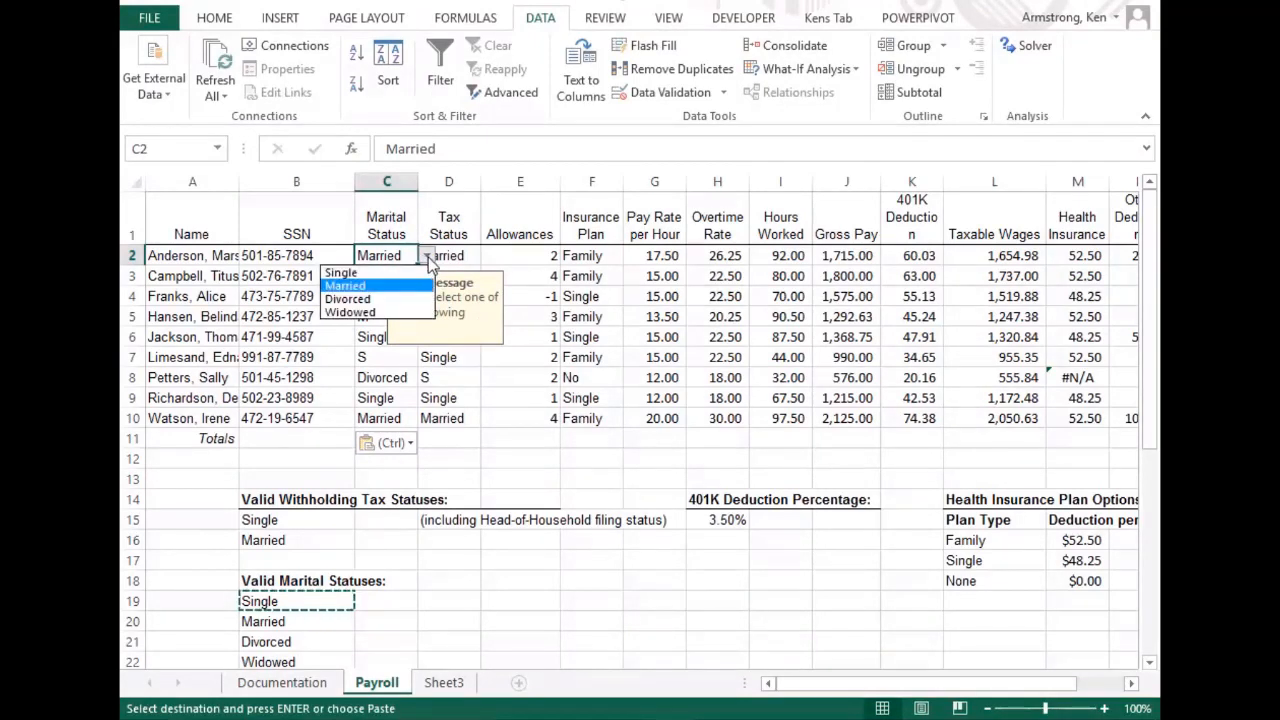
{"action": "left_click", "coordinate": [429, 257]}
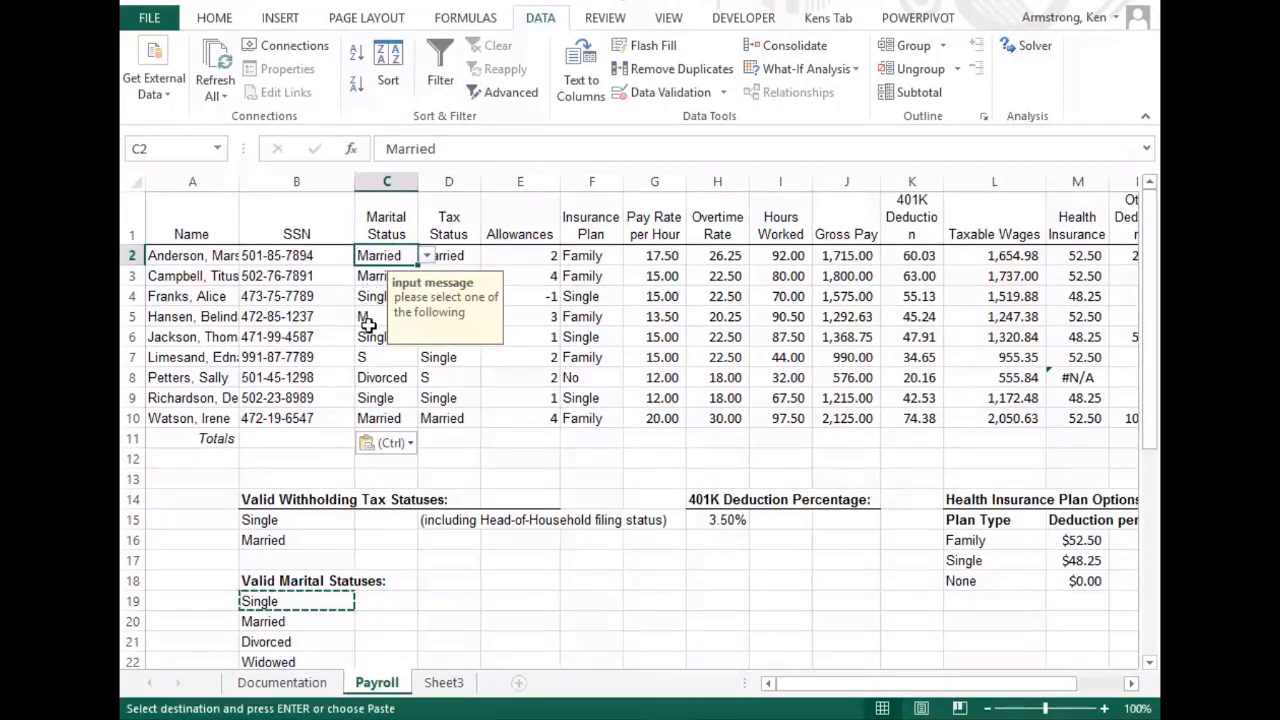
{"action": "left_click", "coordinate": [486, 372]}
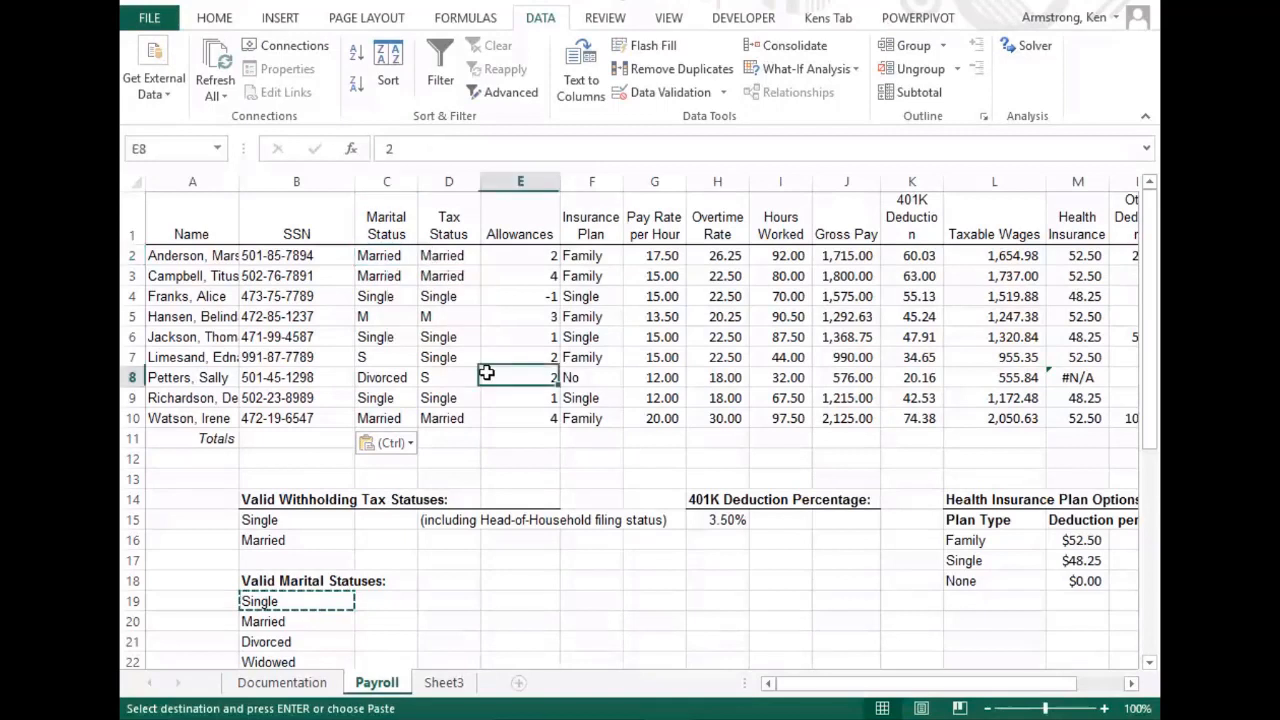
{"action": "left_click", "coordinate": [384, 296]}
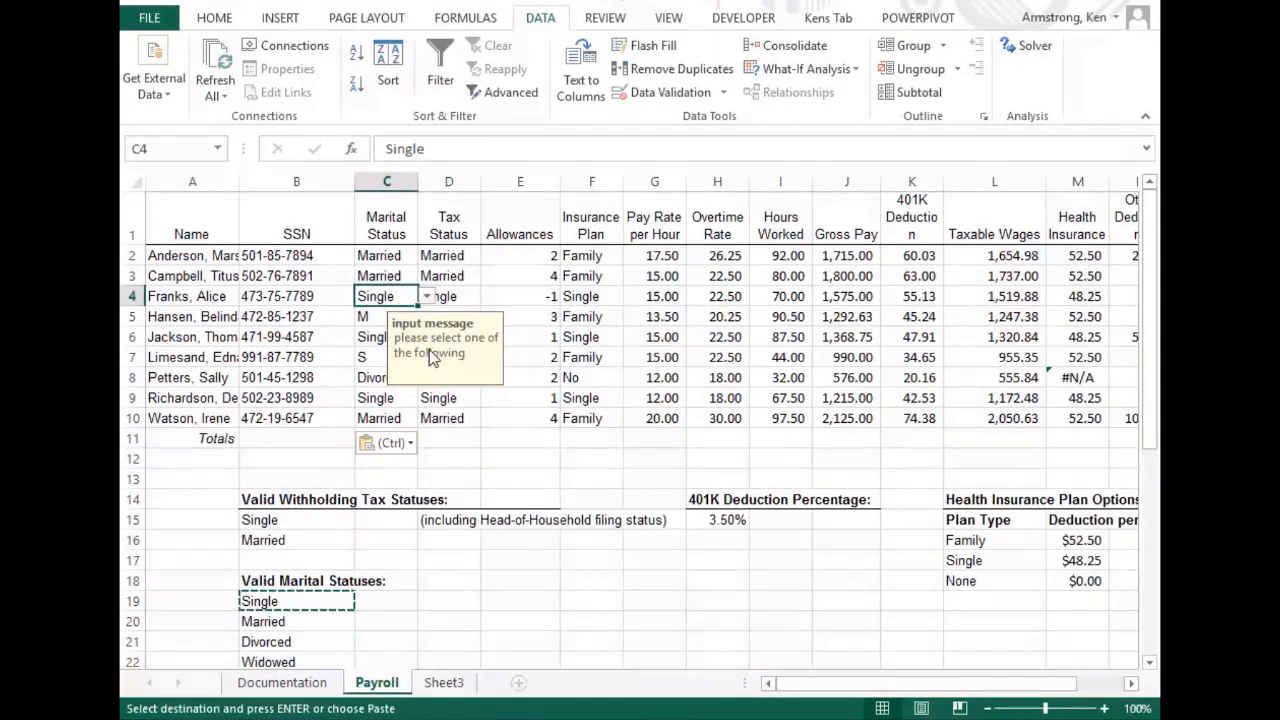
{"action": "left_click", "coordinate": [380, 315]}
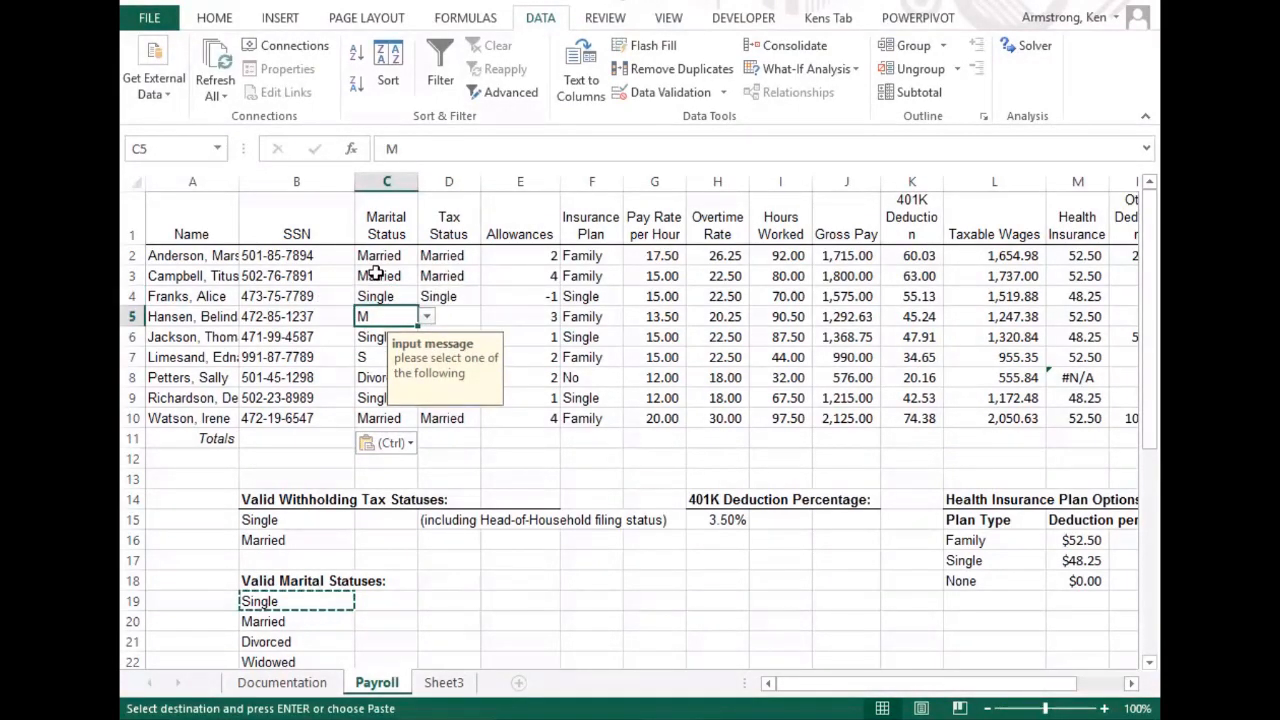
Test the Stop alert by trying to enter the invalid marital status "q" in C3, and cancel the entry.
{"action": "left_click", "coordinate": [376, 274]}
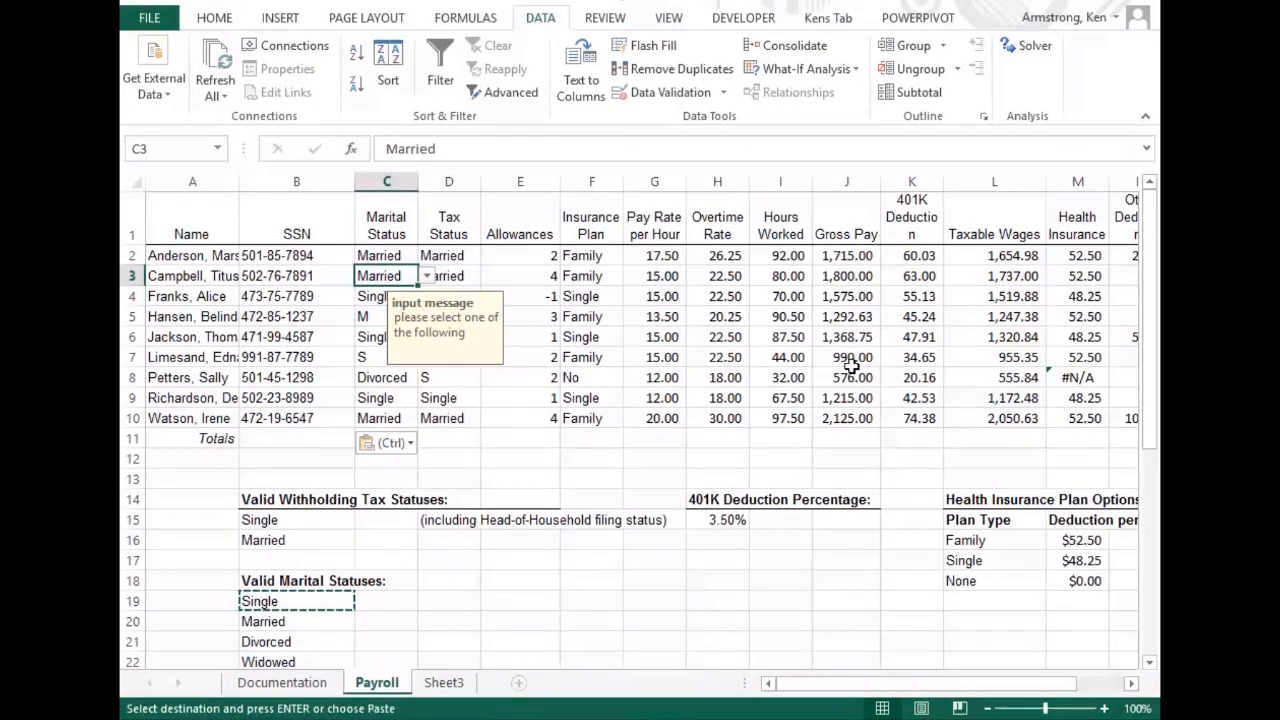
{"action": "type", "text": "q"}
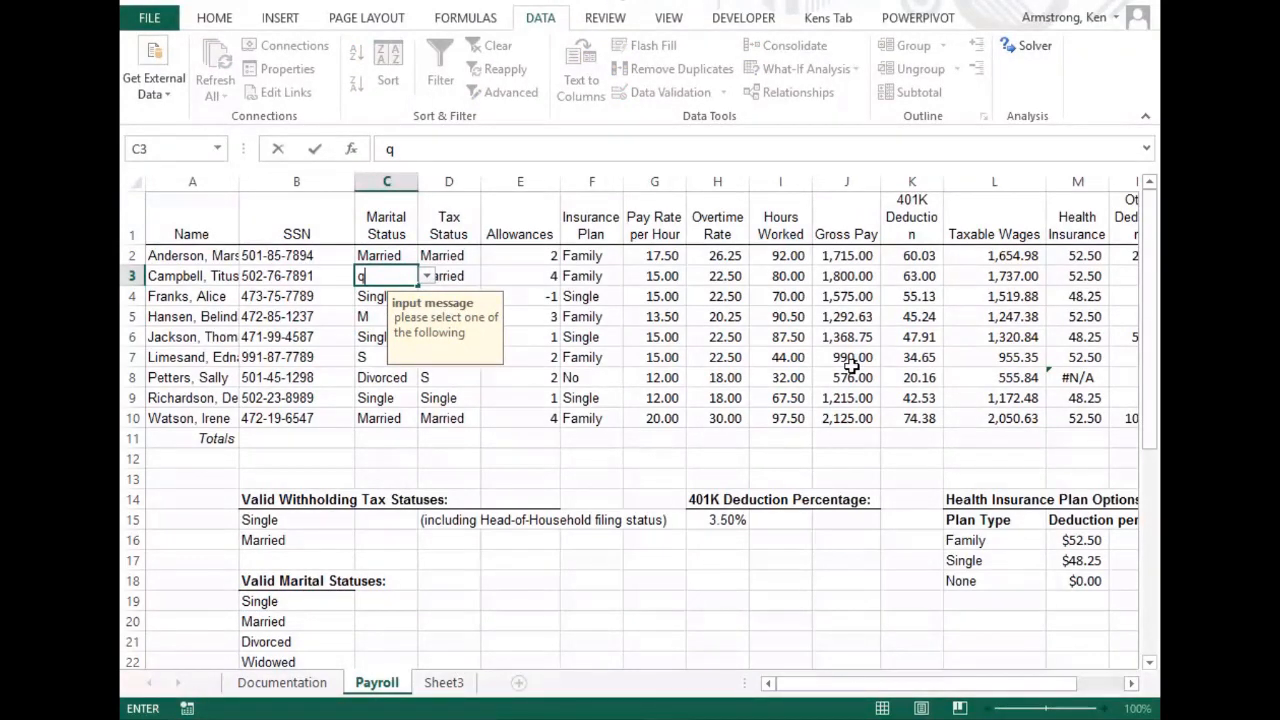
{"action": "key", "text": "Return"}
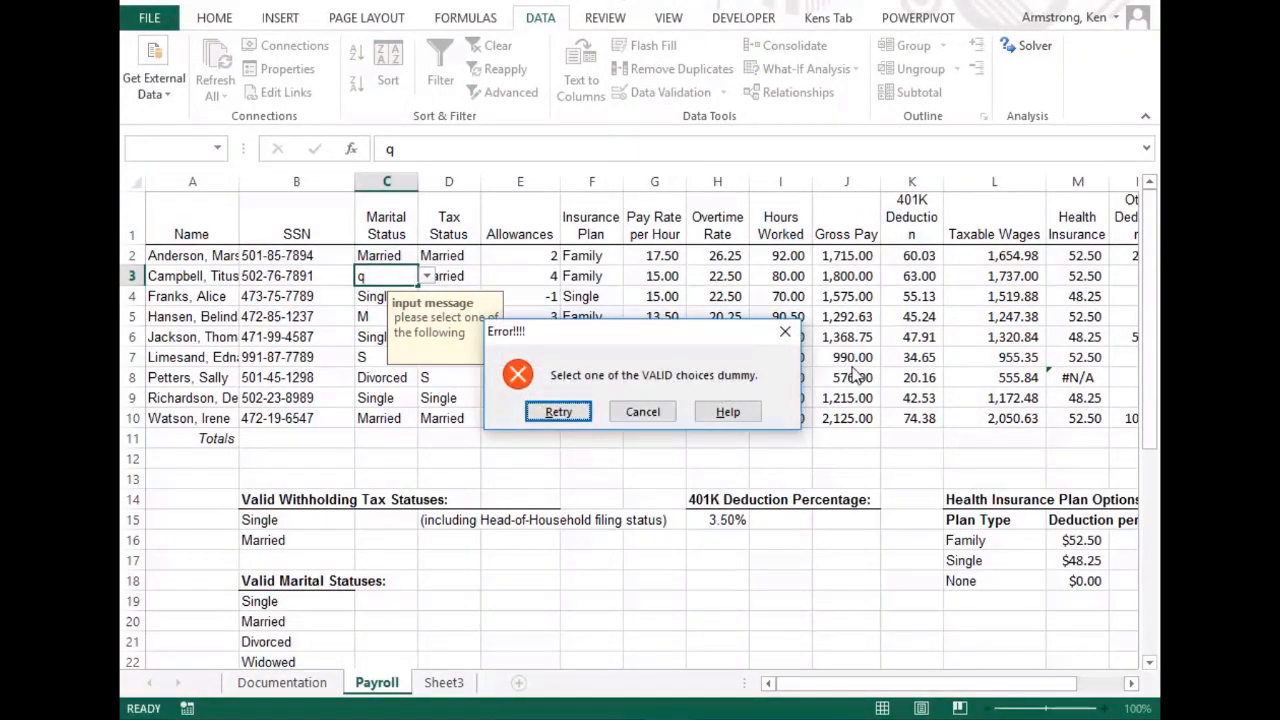
{"action": "left_click", "coordinate": [642, 412]}
Circle the invalid data in the Marital Status cells C2:C10.
{"action": "left_click", "coordinate": [388, 322]}
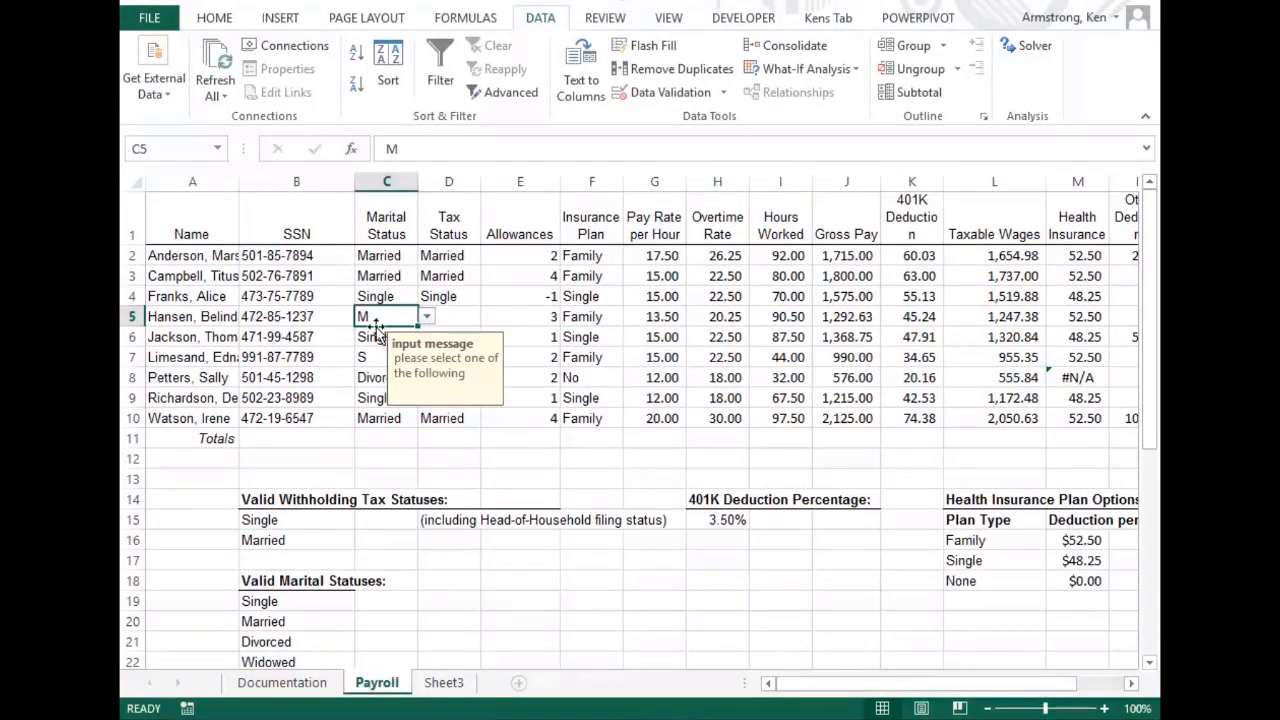
{"action": "left_click_drag", "start_coordinate": [378, 257], "coordinate": [386, 421]}
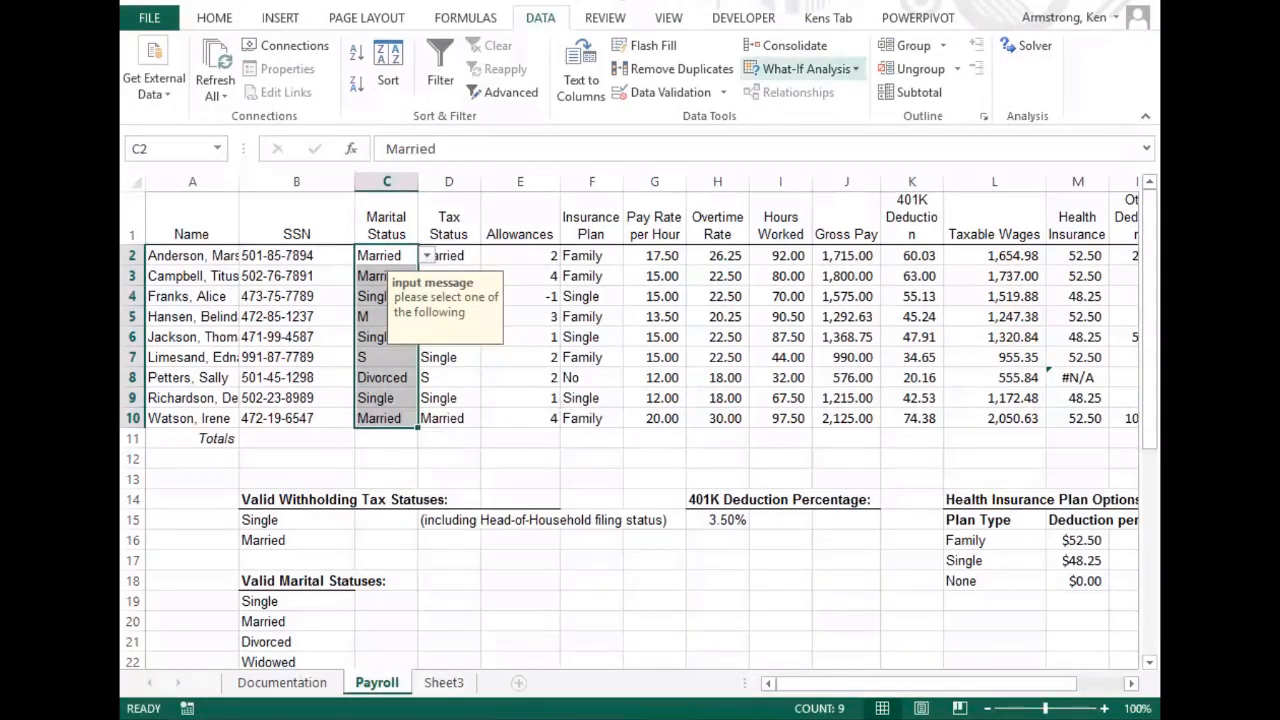
{"action": "left_click", "coordinate": [724, 93]}
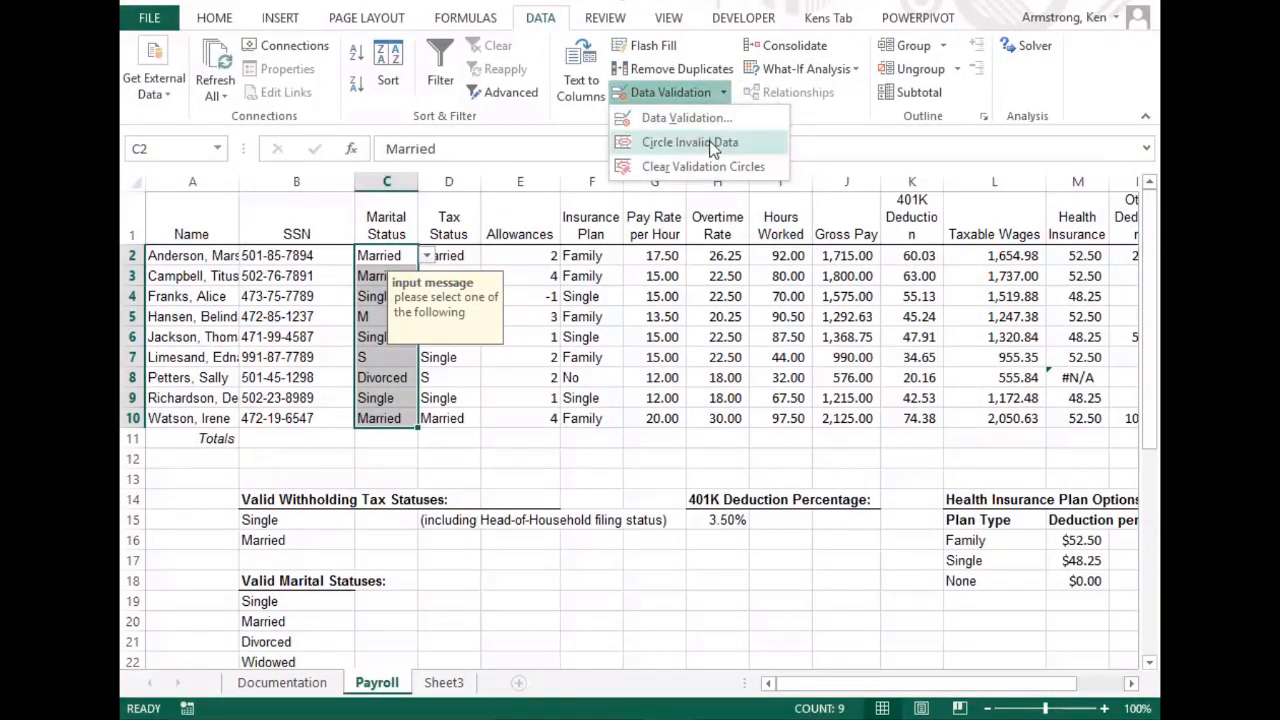
{"action": "left_click", "coordinate": [713, 145]}
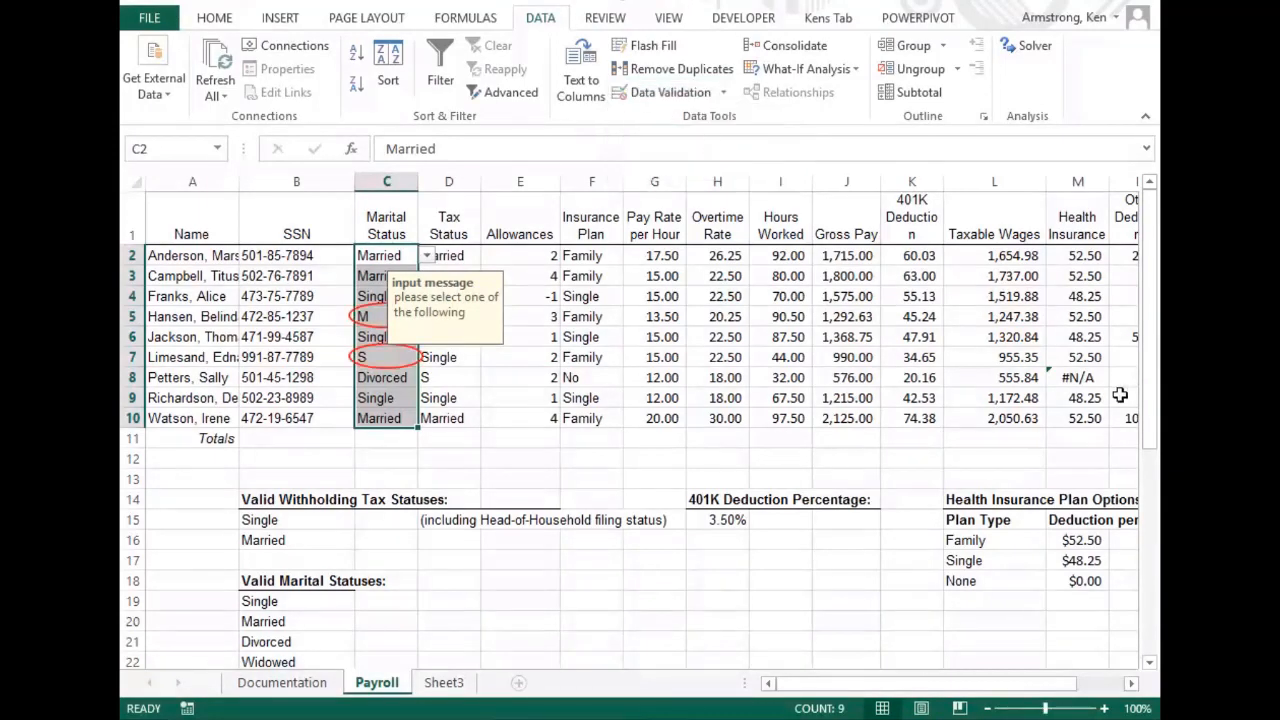
{"action": "left_click", "coordinate": [632, 440]}
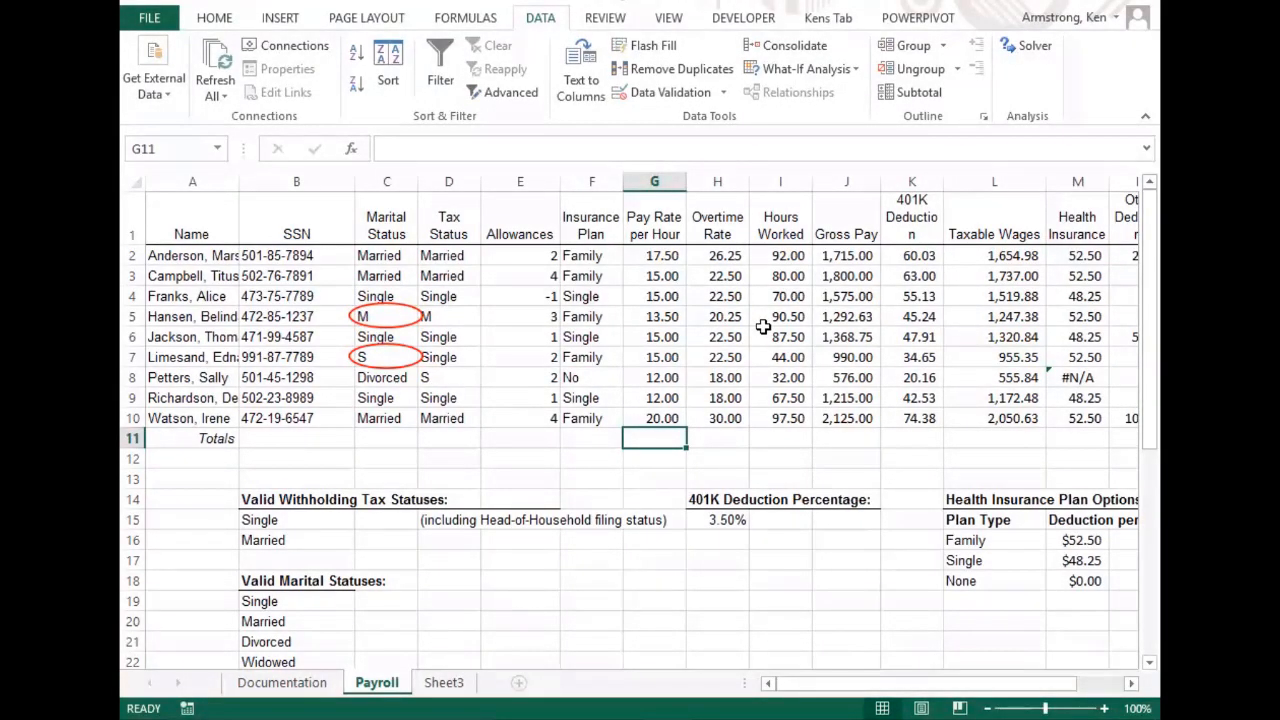
Set up data validation for the Tax Status cells D2:D10 with the error alert style Warning.
{"action": "left_click", "coordinate": [445, 258]}
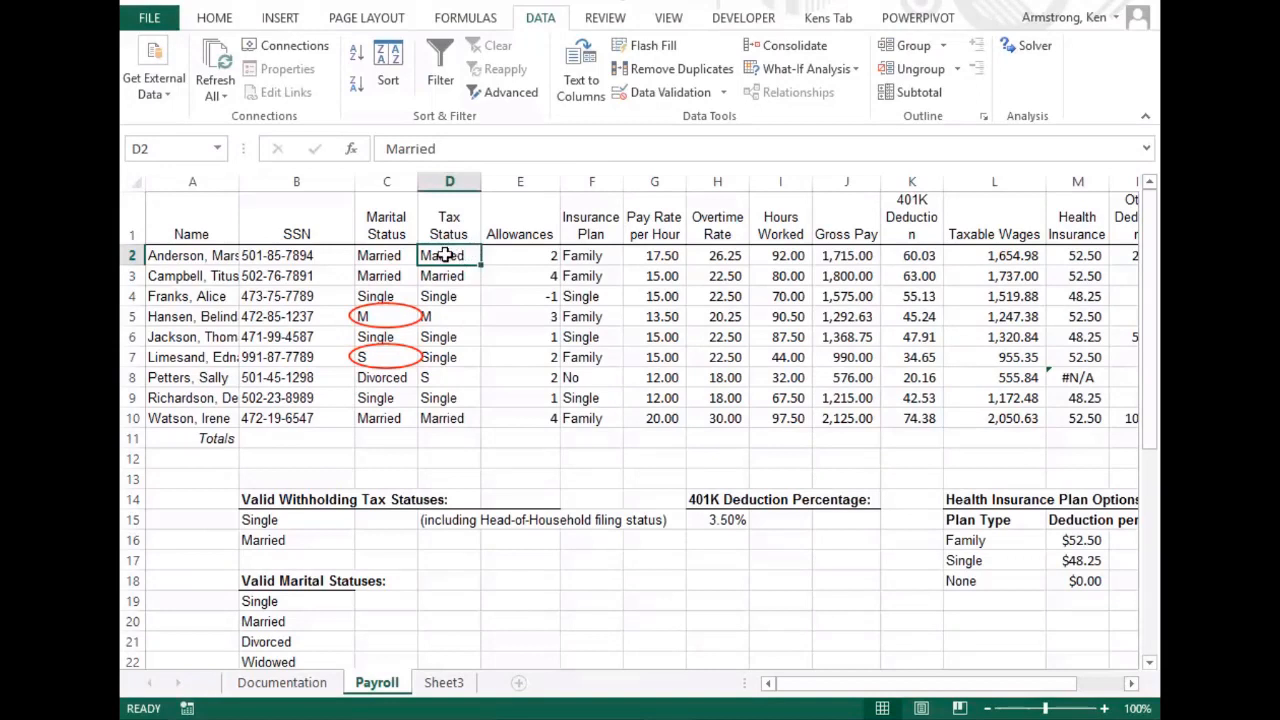
{"action": "left_click_drag", "start_coordinate": [455, 255], "coordinate": [460, 418]}
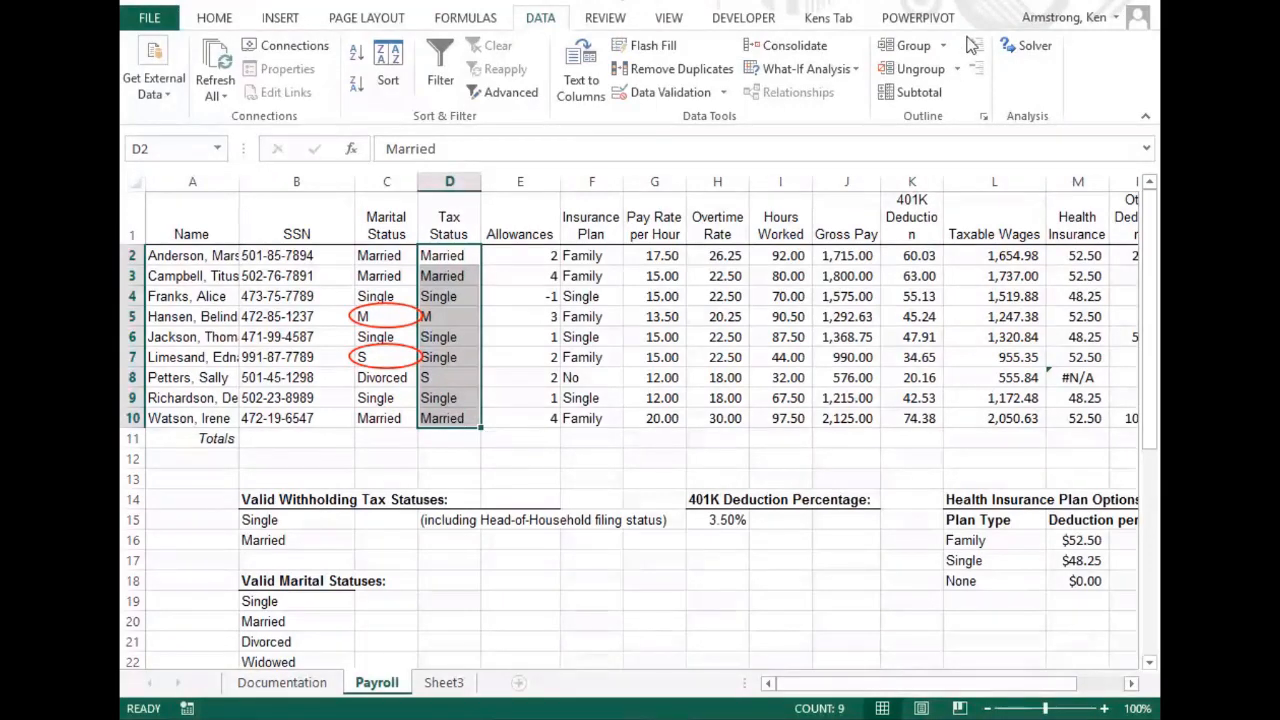
{"action": "left_click", "coordinate": [725, 93]}
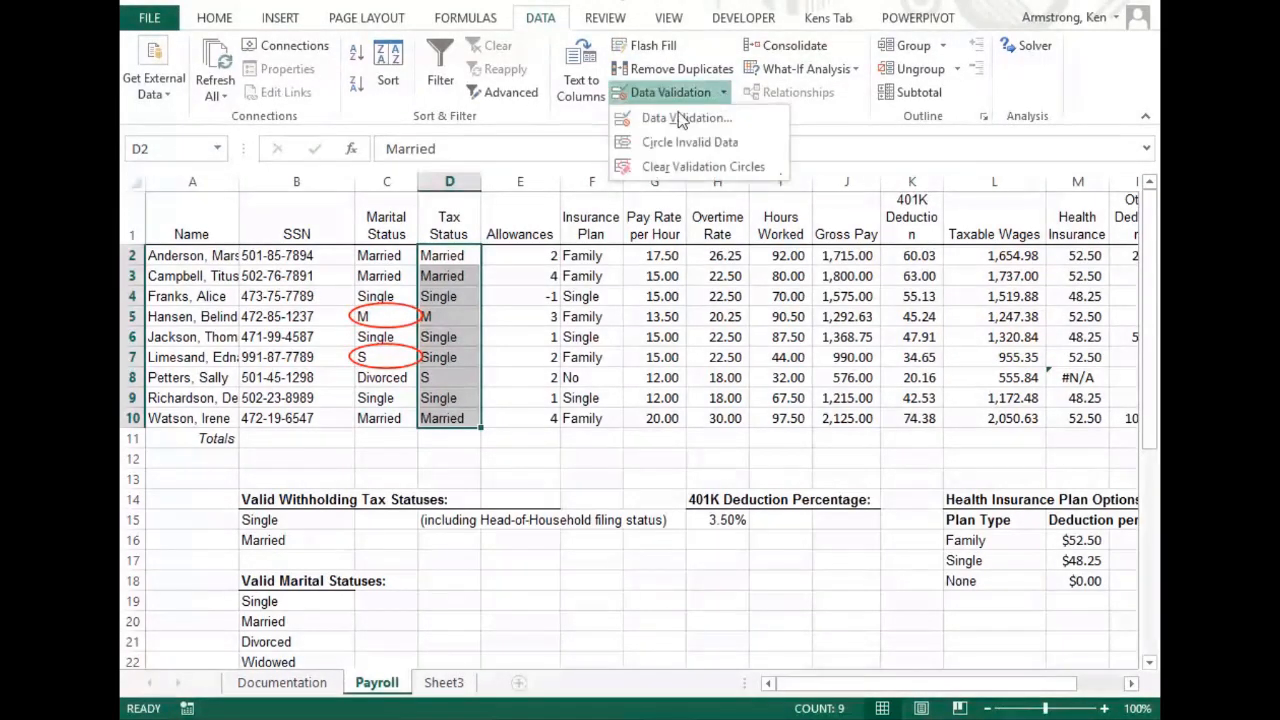
{"action": "left_click", "coordinate": [690, 117]}
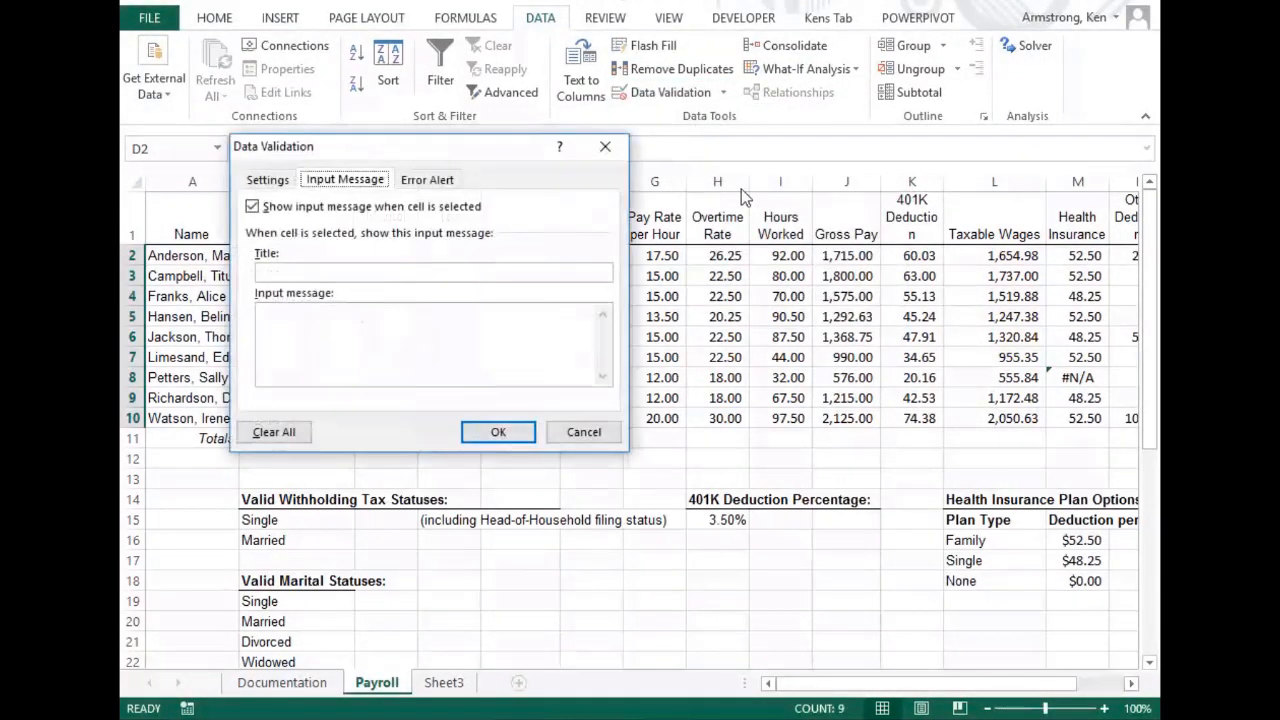
{"action": "left_click", "coordinate": [436, 179]}
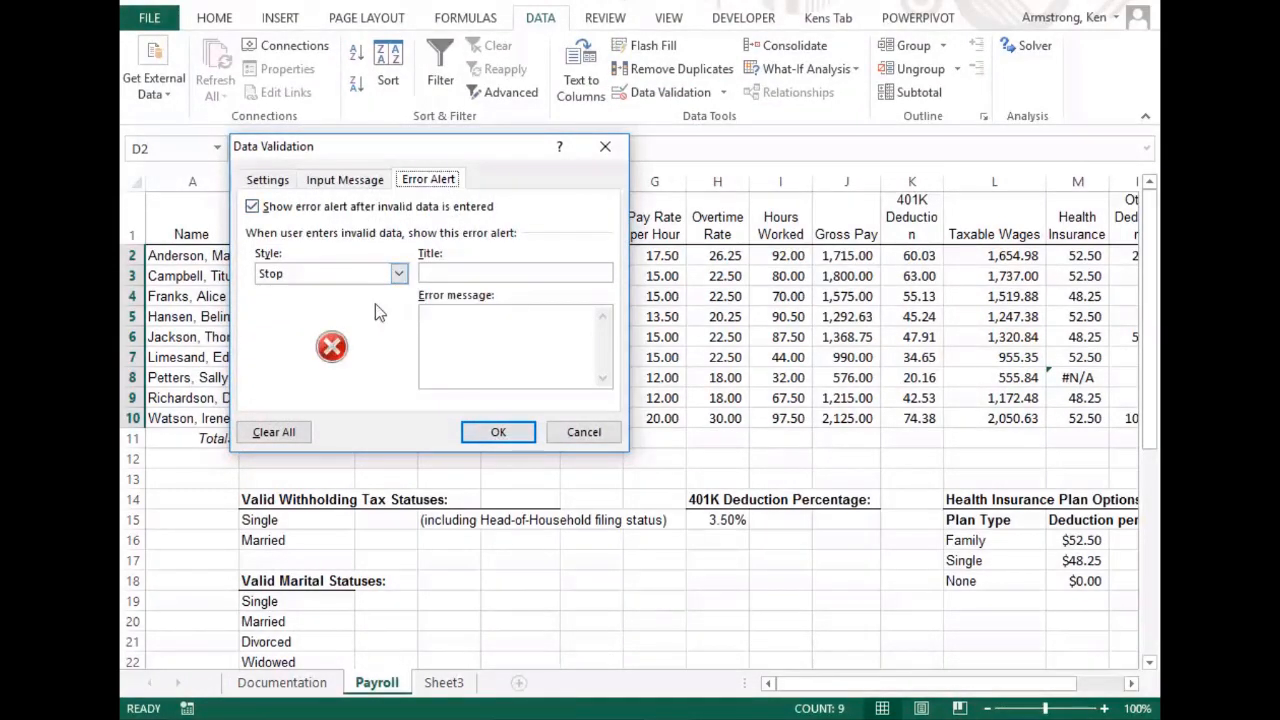
{"action": "left_click", "coordinate": [398, 273]}
{"action": "left_click", "coordinate": [338, 306]}
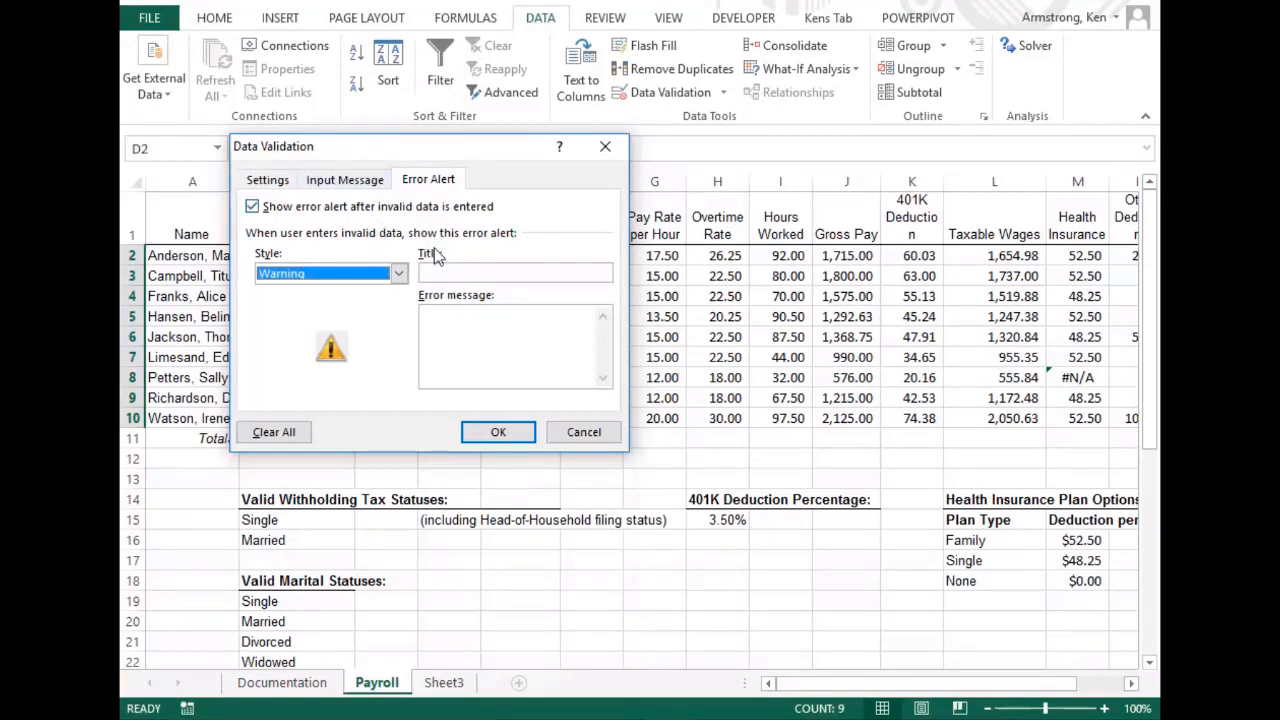
Give the Warning alert the title "Warning!!!" and the message "warning message here".
{"action": "left_click", "coordinate": [457, 270]}
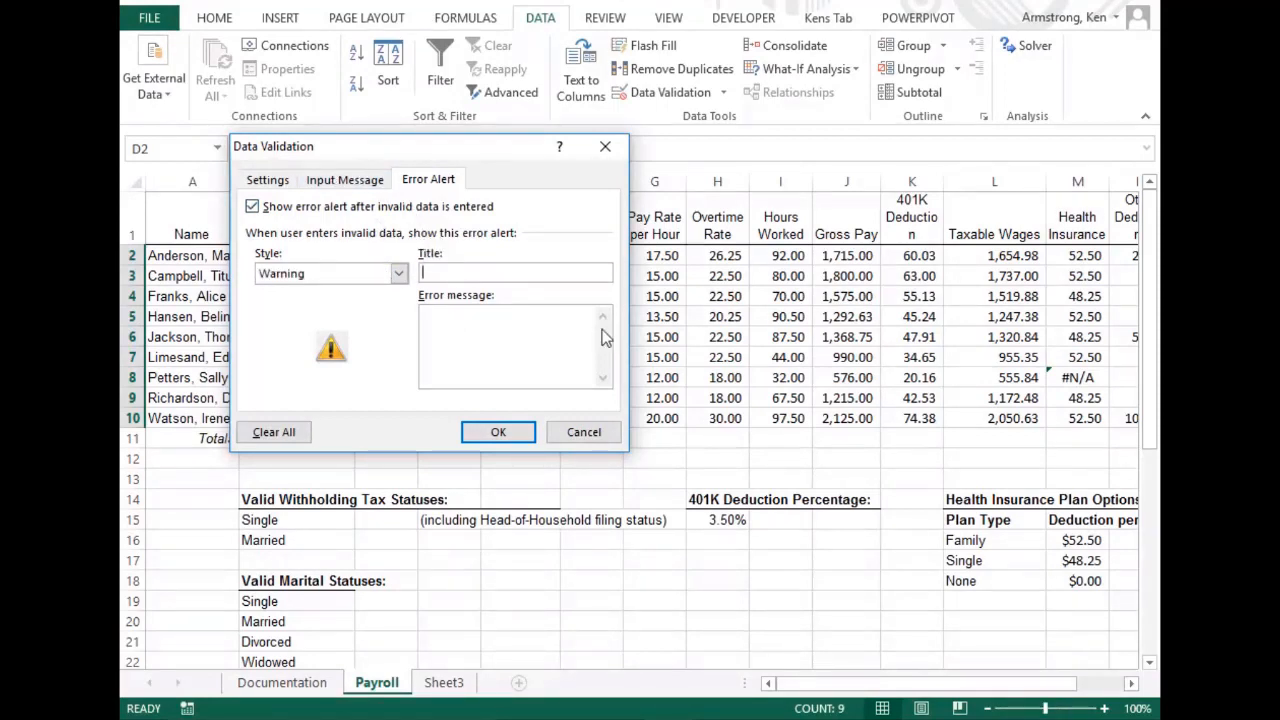
{"action": "type", "text": "Warning!!!"}
{"action": "left_click", "coordinate": [472, 334]}
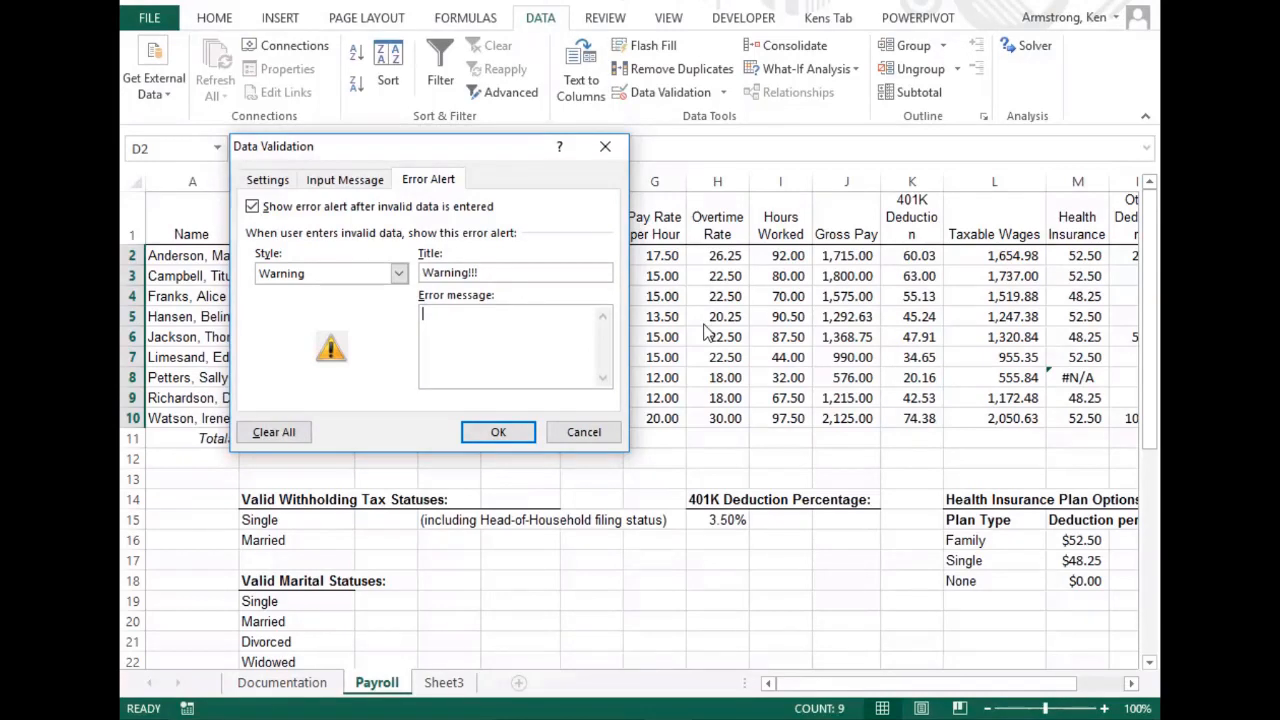
{"action": "type", "text": "warning message here"}
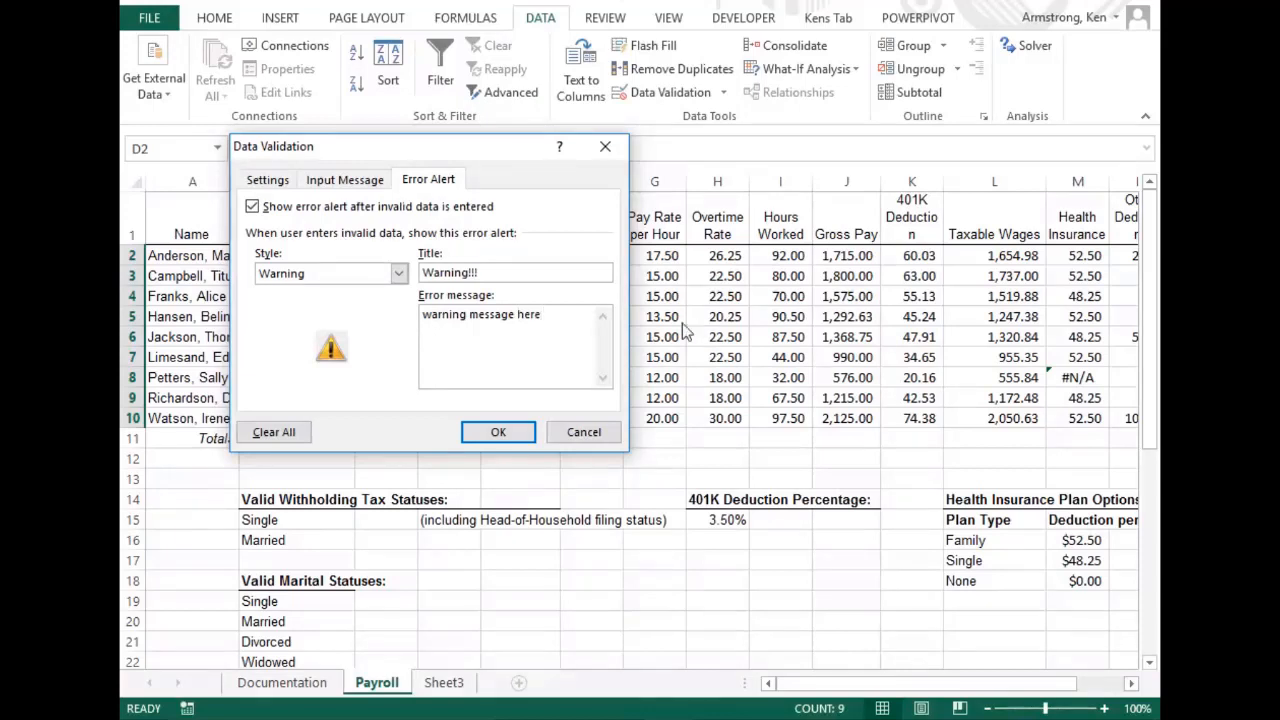
Add an input message for the Tax Status cells with the title "x" and the text "y".
{"action": "left_click", "coordinate": [334, 186]}
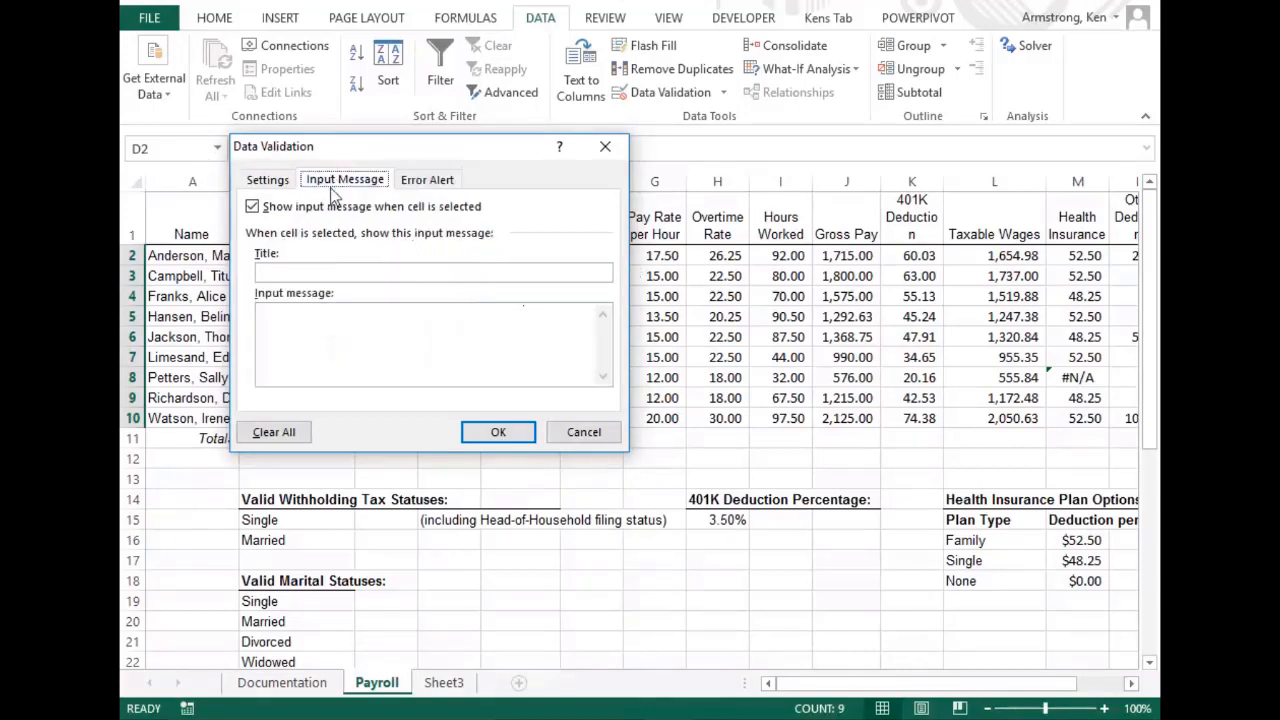
{"action": "left_click", "coordinate": [340, 274]}
{"action": "type", "text": "x"}
{"action": "left_click", "coordinate": [370, 337]}
{"action": "type", "text": "y"}
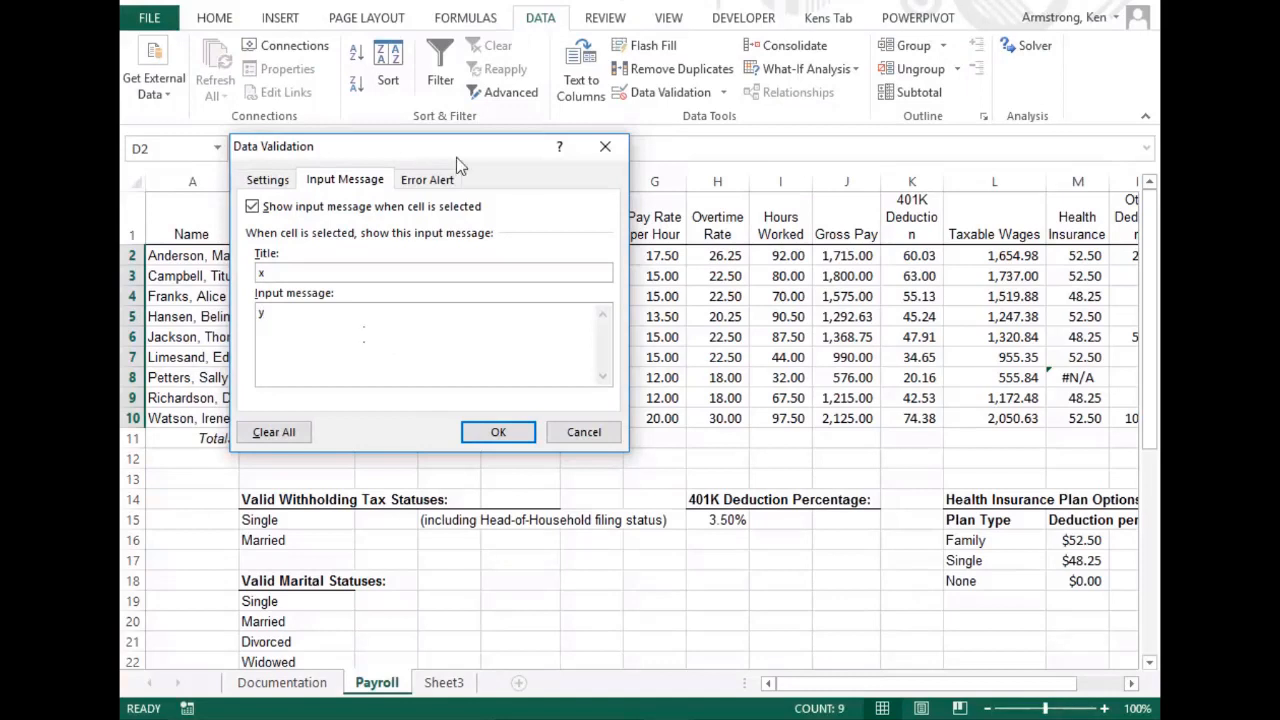
Restrict the Tax Status cells D2:D10 to a list with the source "Married, Single" and apply the validation.
{"action": "left_click", "coordinate": [268, 181]}
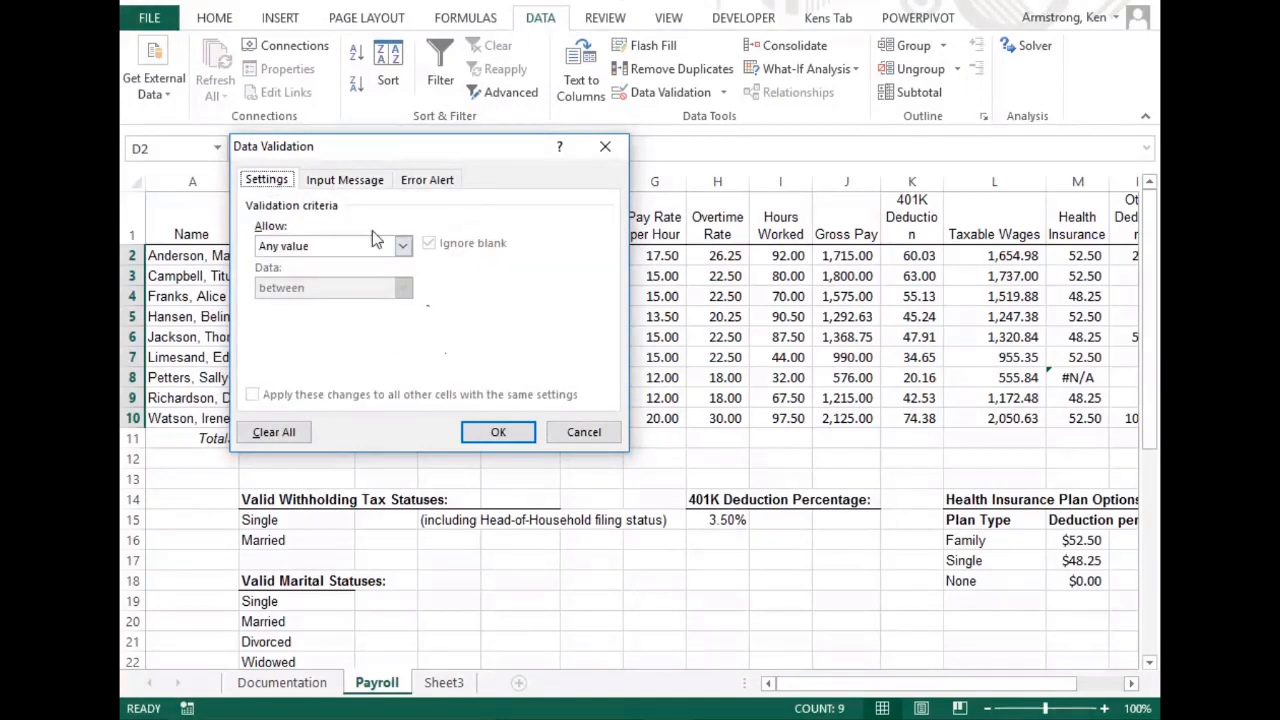
{"action": "left_click", "coordinate": [402, 246]}
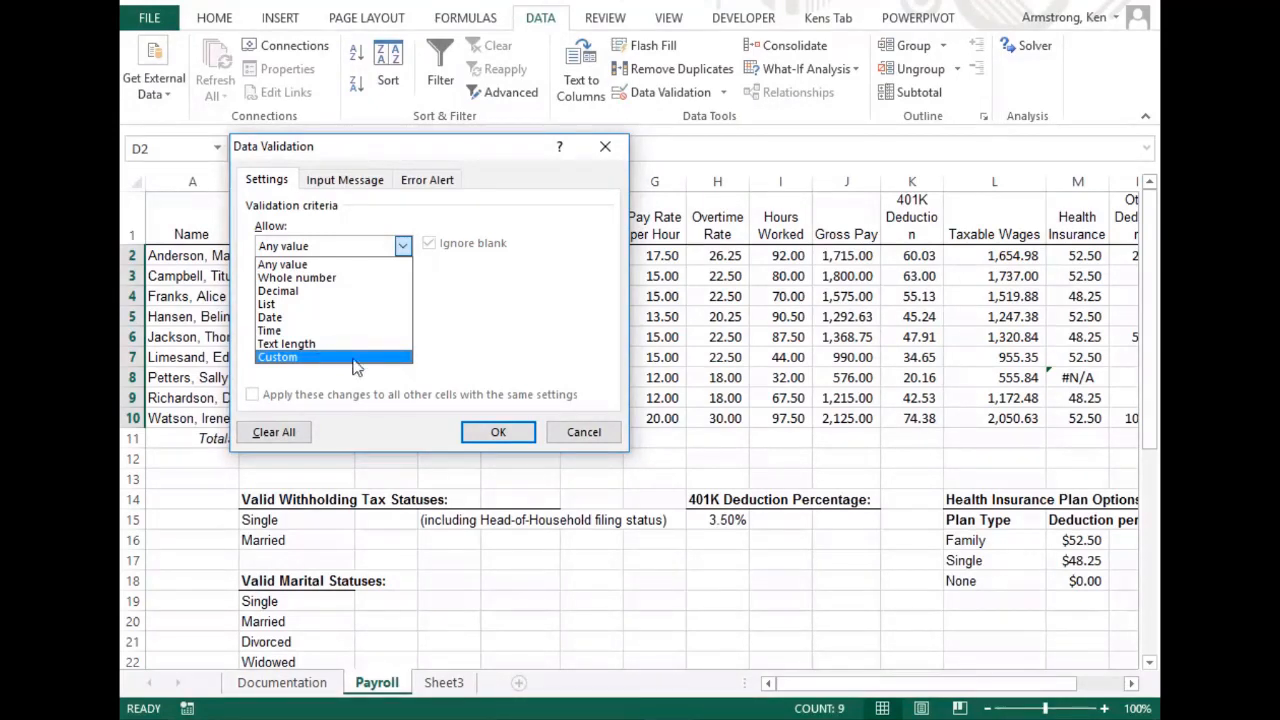
{"action": "left_click", "coordinate": [306, 304]}
{"action": "left_click", "coordinate": [450, 329]}
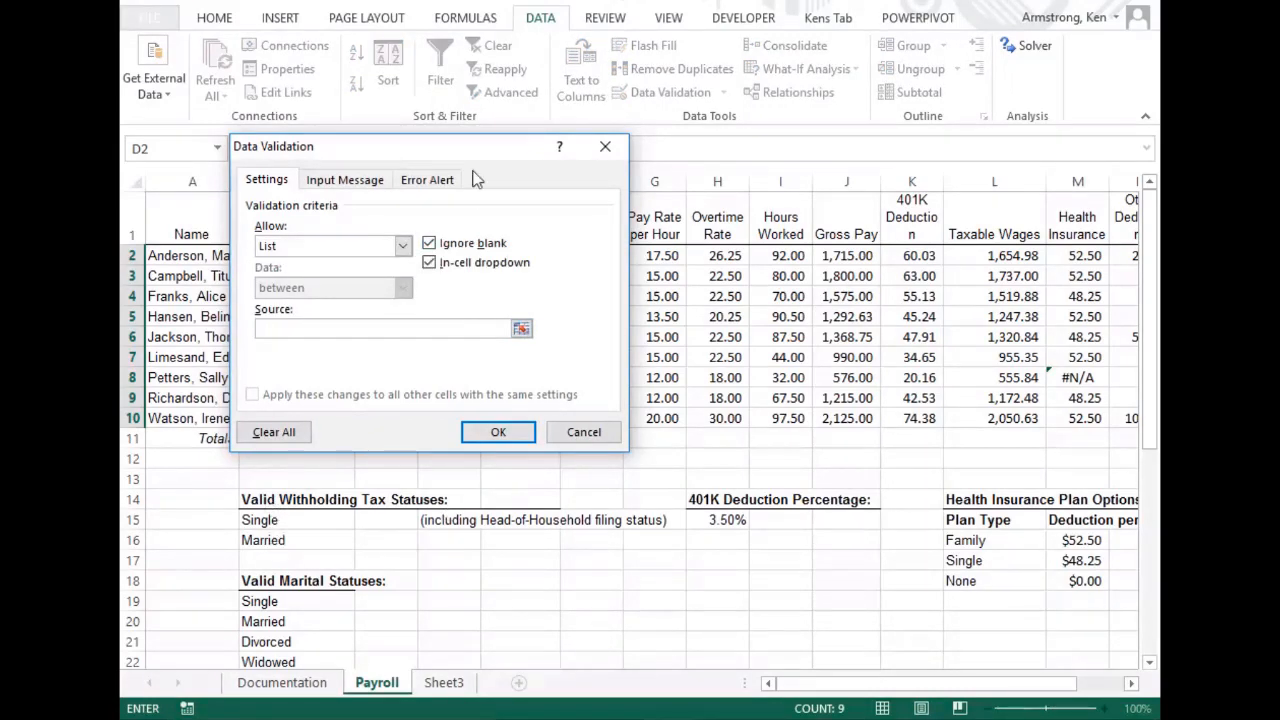
{"action": "left_click_drag", "start_coordinate": [478, 150], "coordinate": [852, 136]}
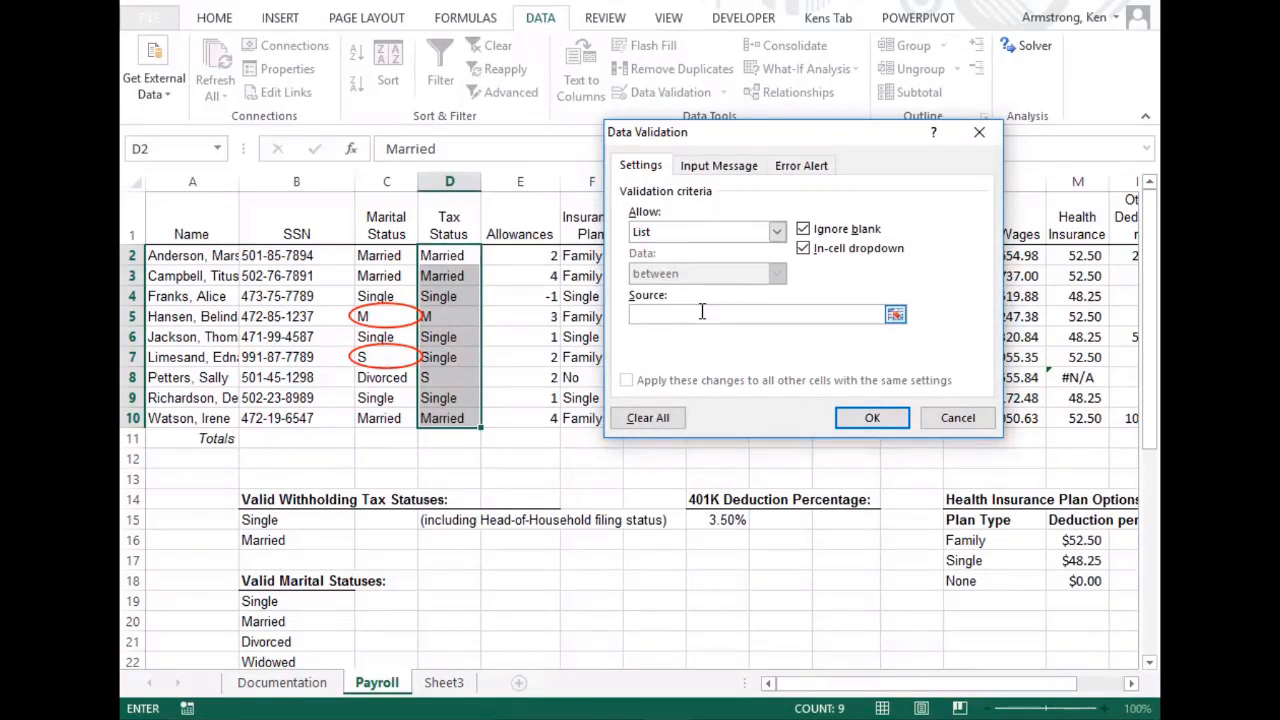
{"action": "type", "text": "Married, single"}
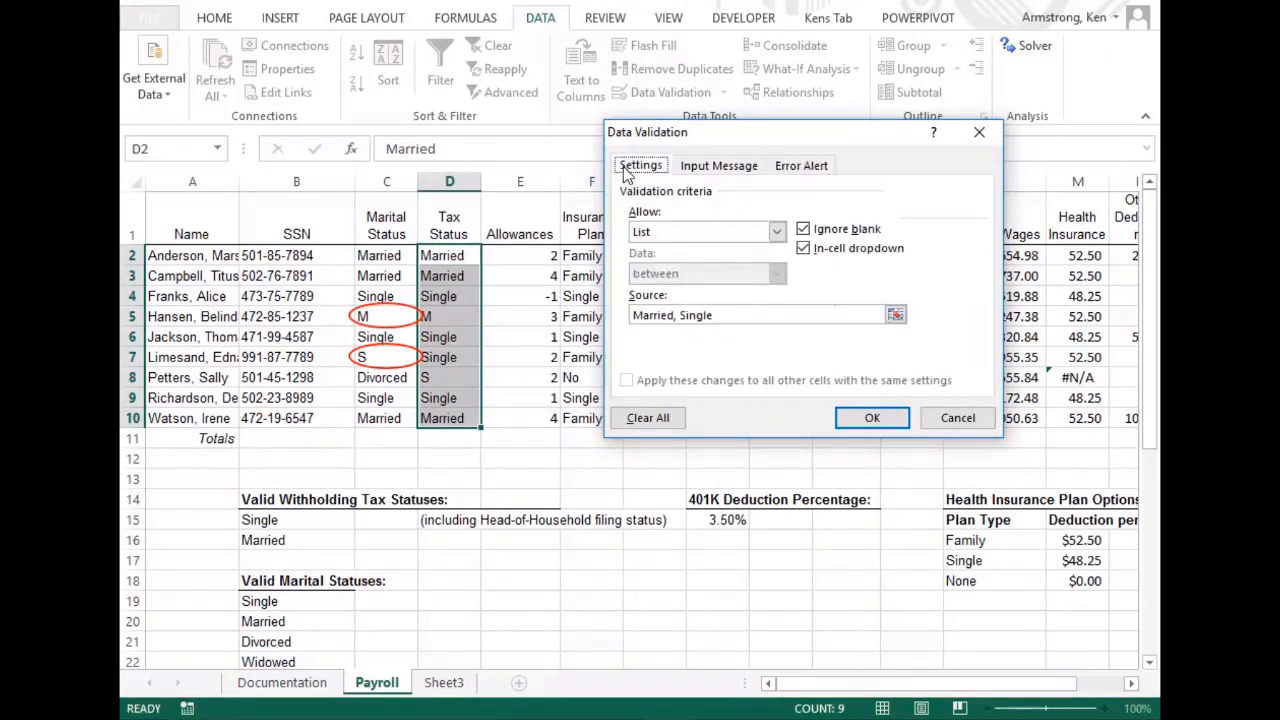
{"action": "left_click", "coordinate": [806, 167]}
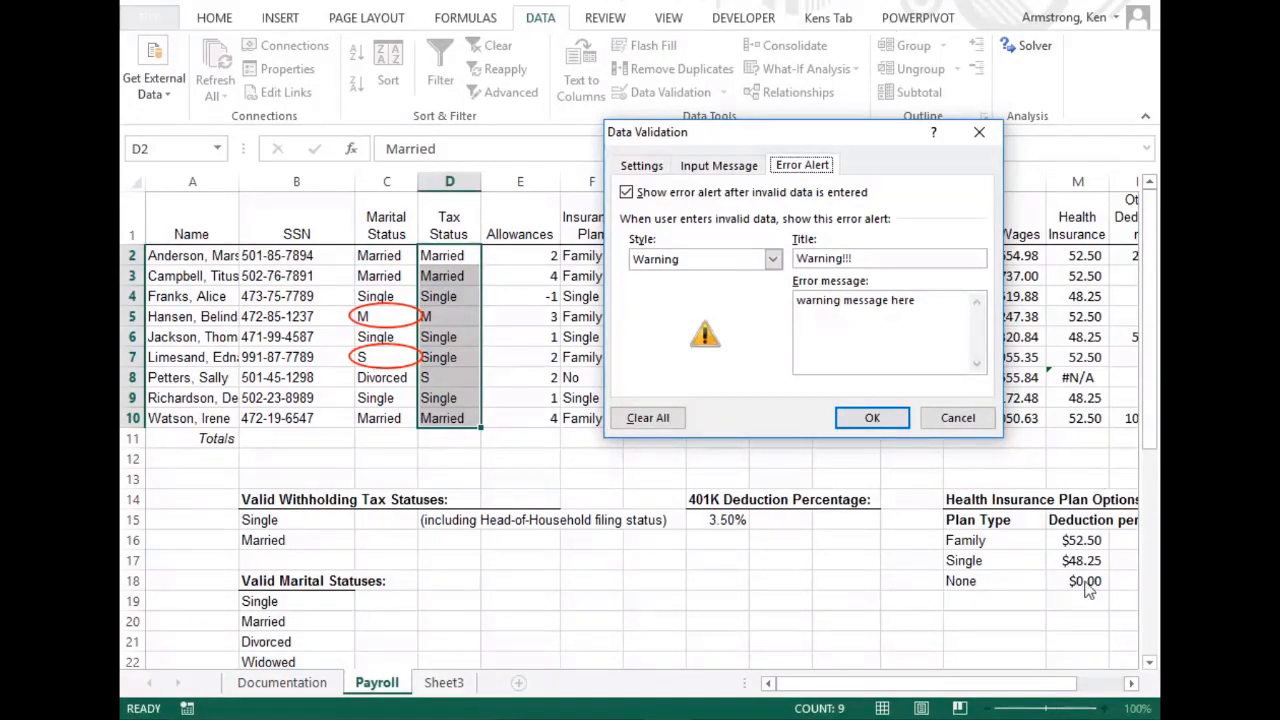
{"action": "left_click", "coordinate": [883, 418]}
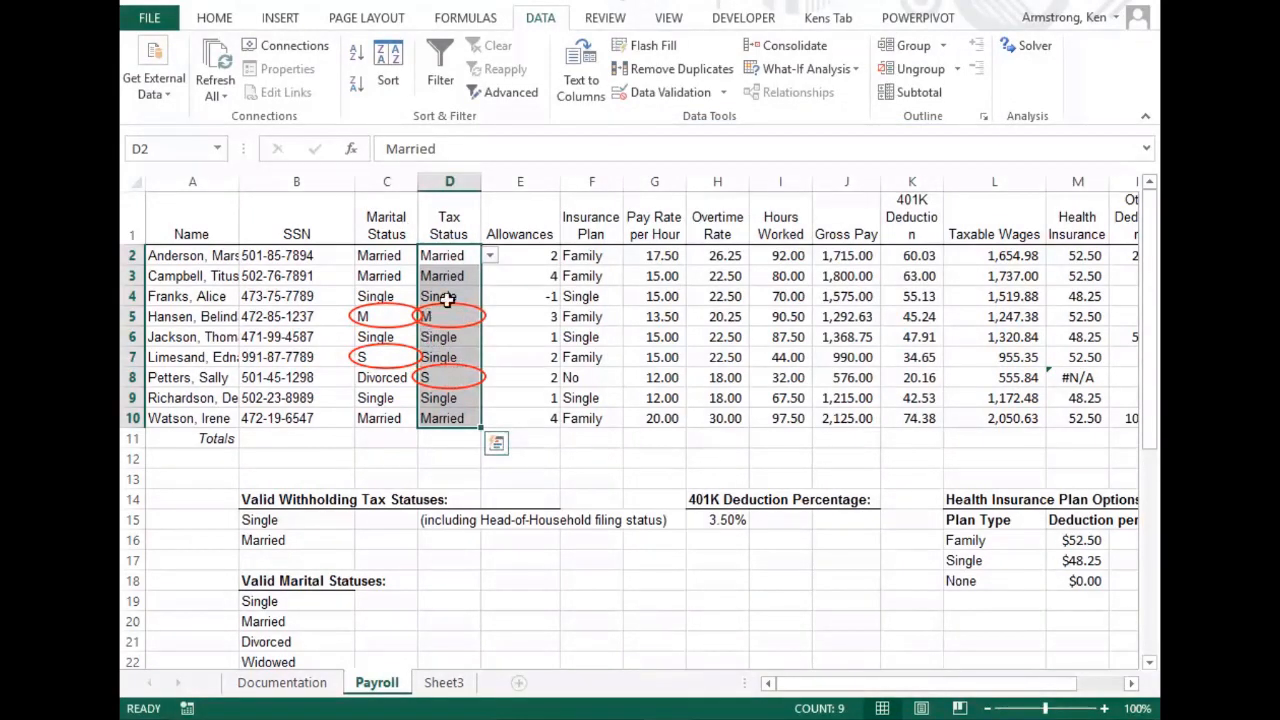
Pick Single from the list in D2, and replace it with lowercase "single", accepting the entry despite the warning.
{"action": "left_click", "coordinate": [490, 256]}
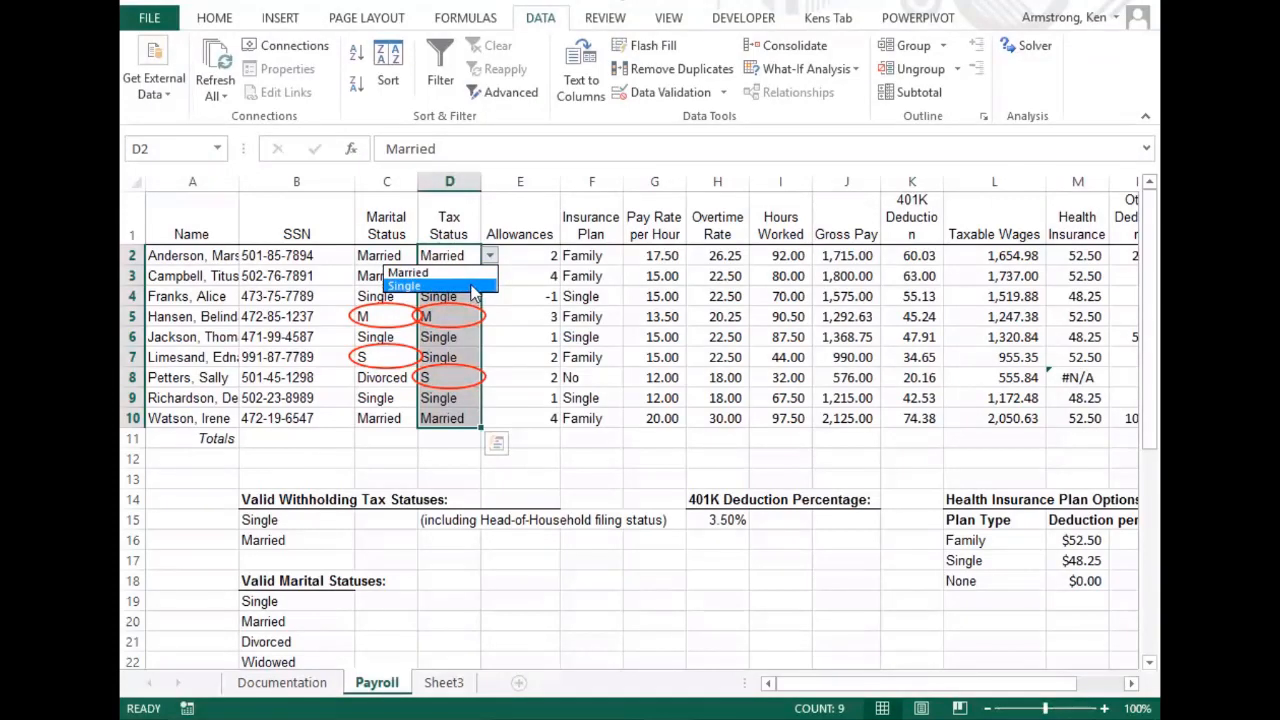
{"action": "left_click", "coordinate": [460, 287]}
{"action": "left_click", "coordinate": [455, 258]}
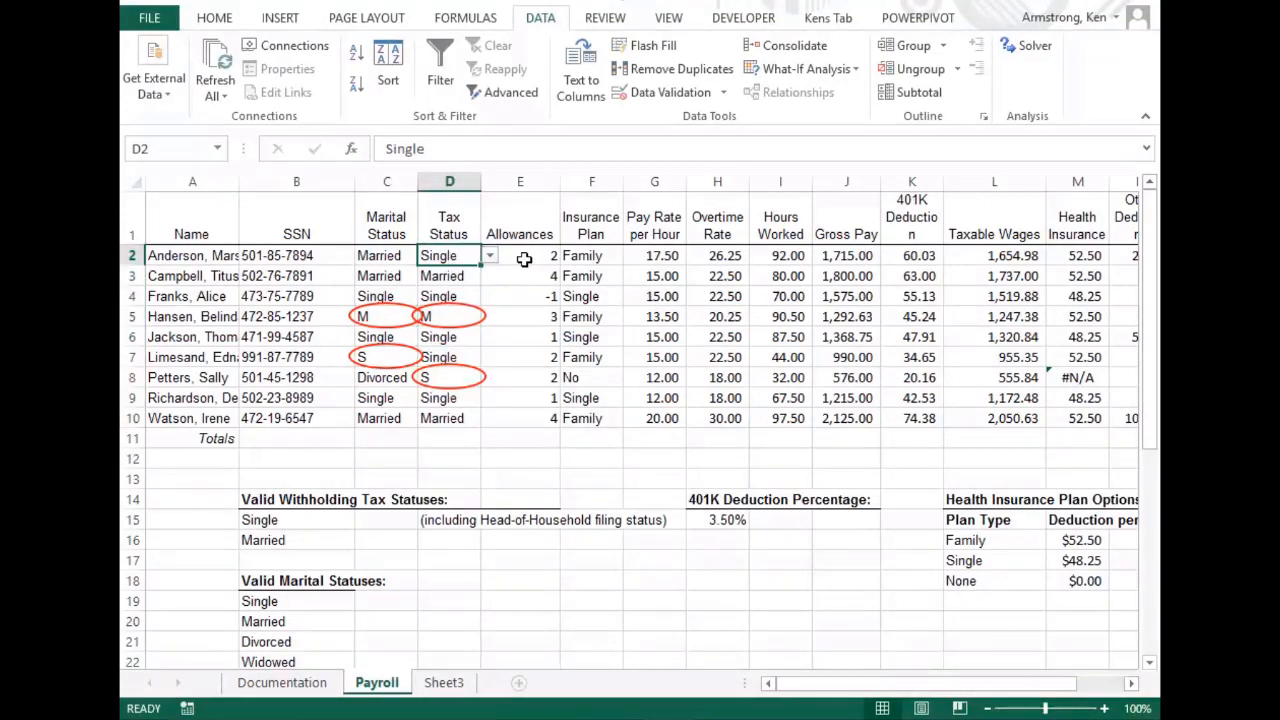
{"action": "type", "text": "single"}
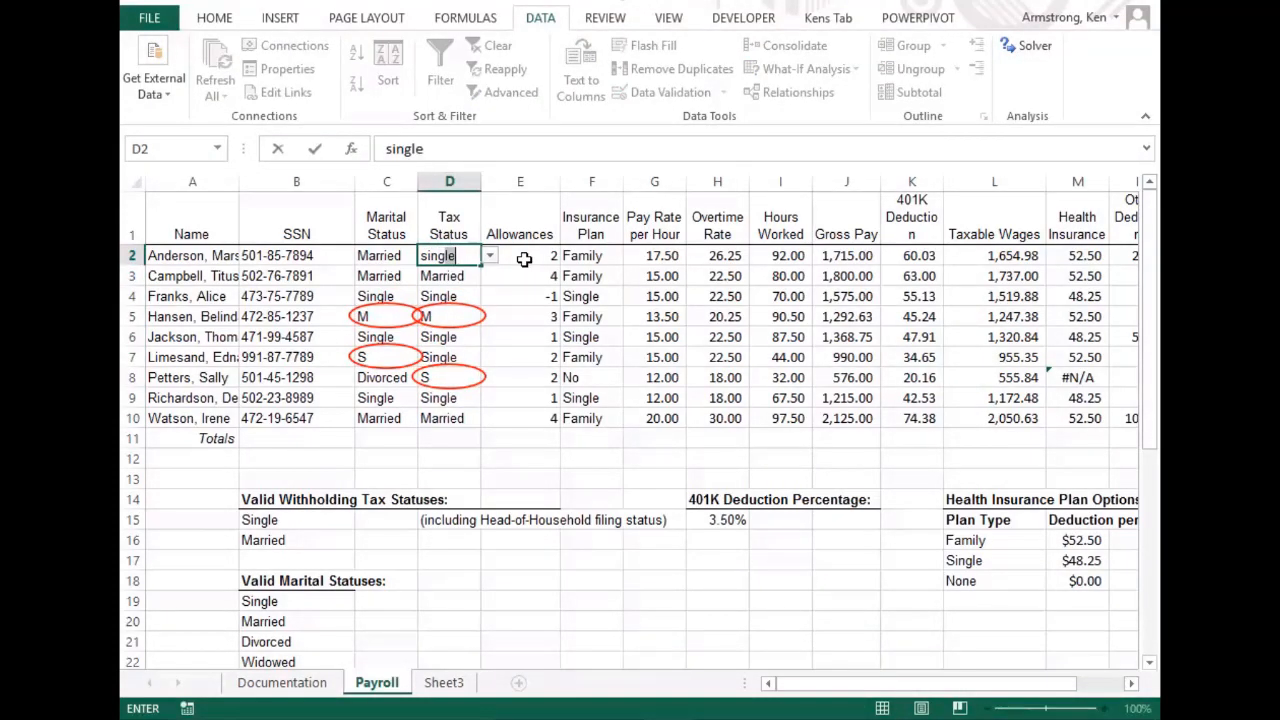
{"action": "key", "text": "Return"}
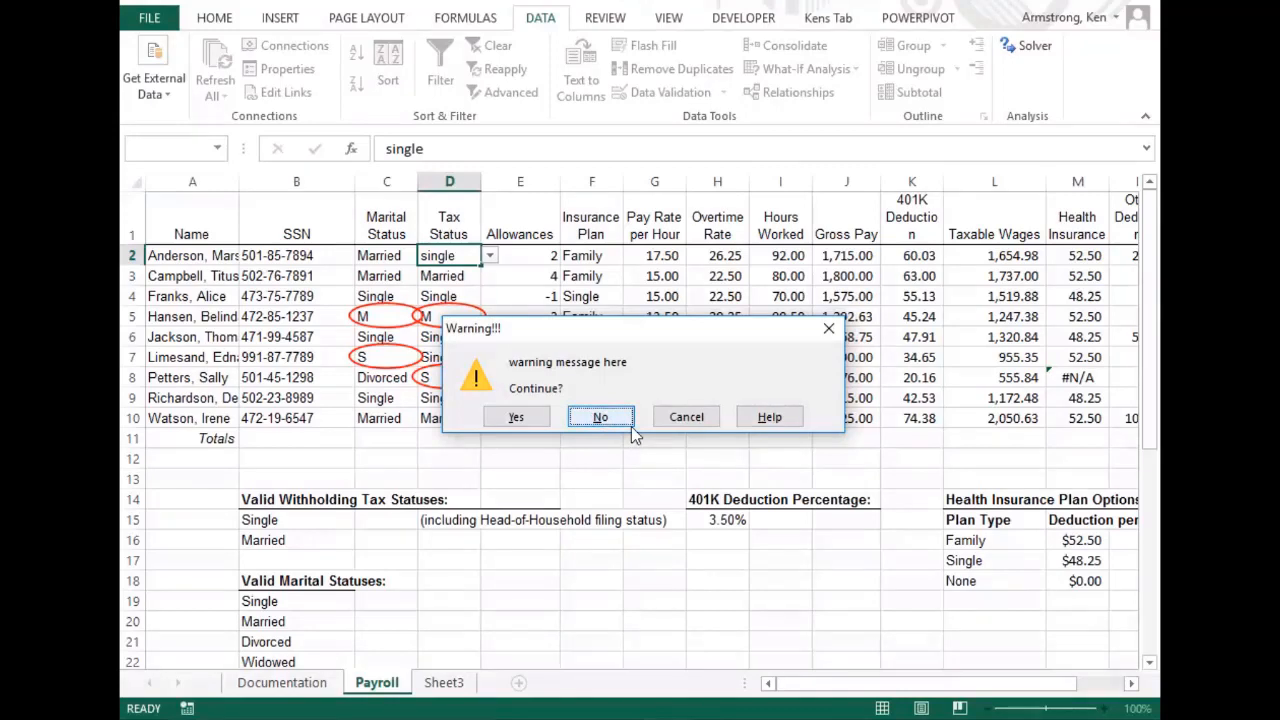
{"action": "left_click", "coordinate": [516, 418]}
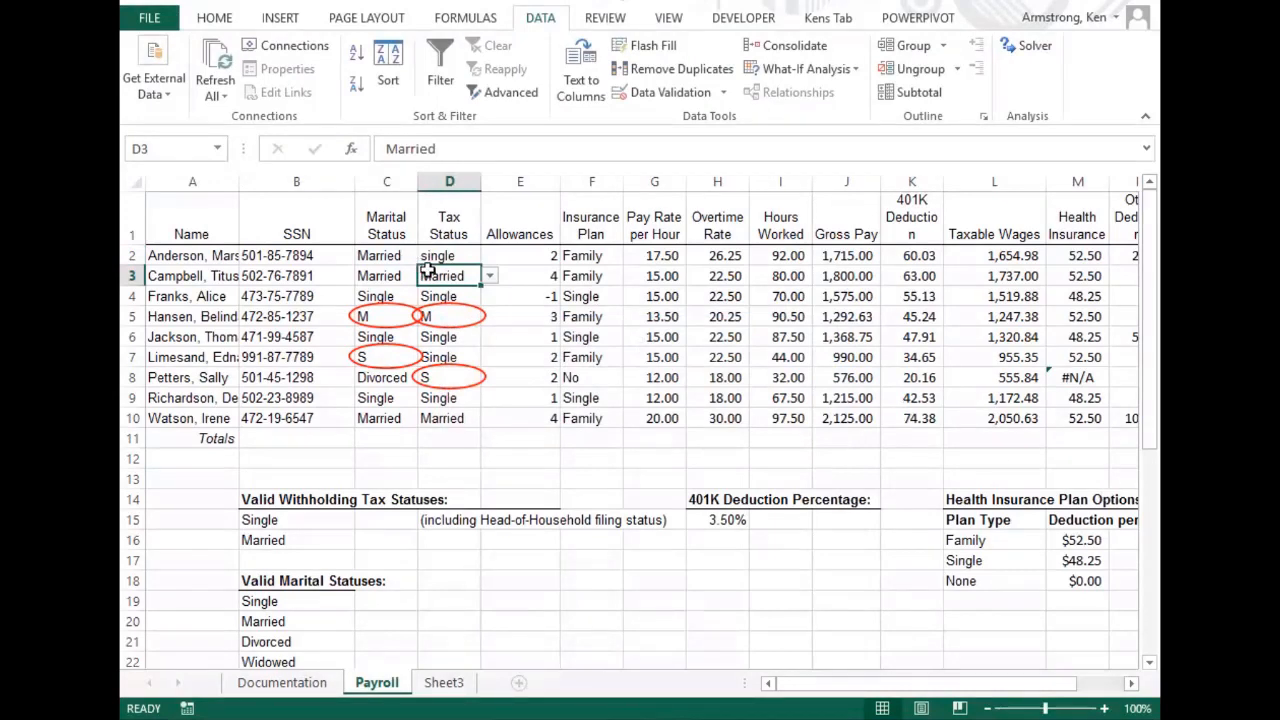
Enter "q" as the Tax Status in D3 and accept the invalid entry.
{"action": "type", "text": "q"}
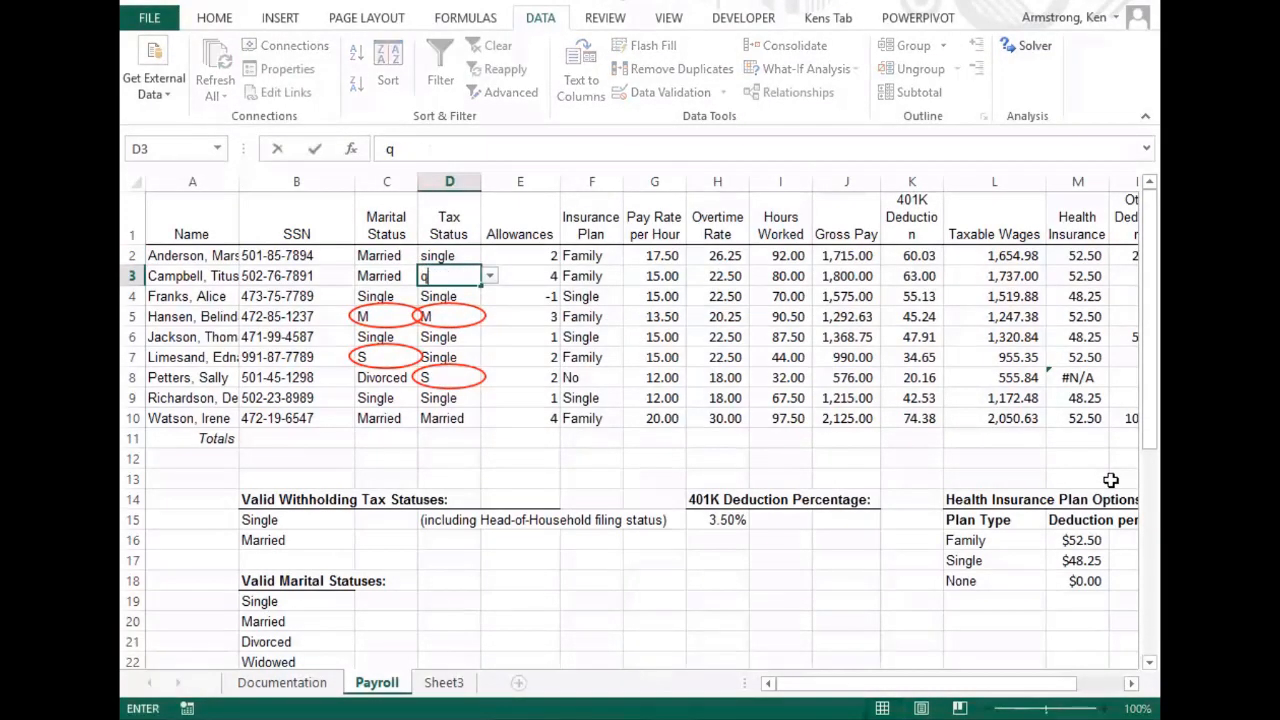
{"action": "key", "text": "Return"}
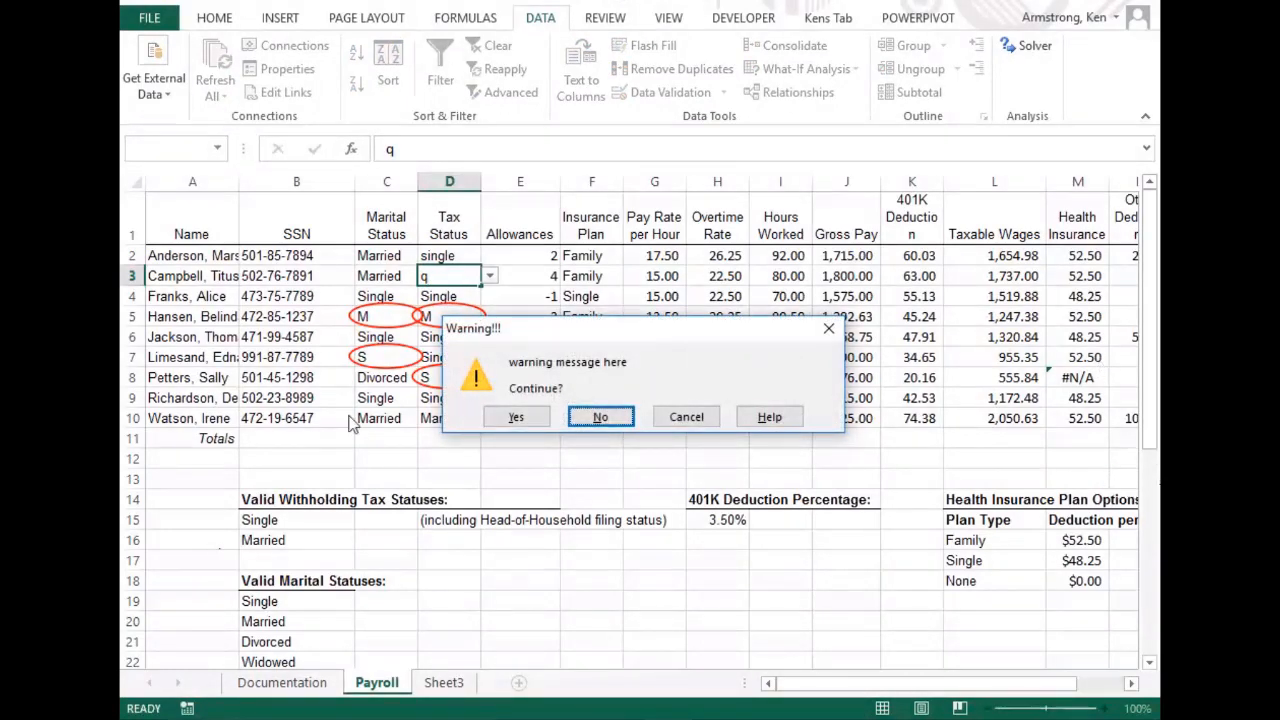
{"action": "left_click", "coordinate": [516, 417]}
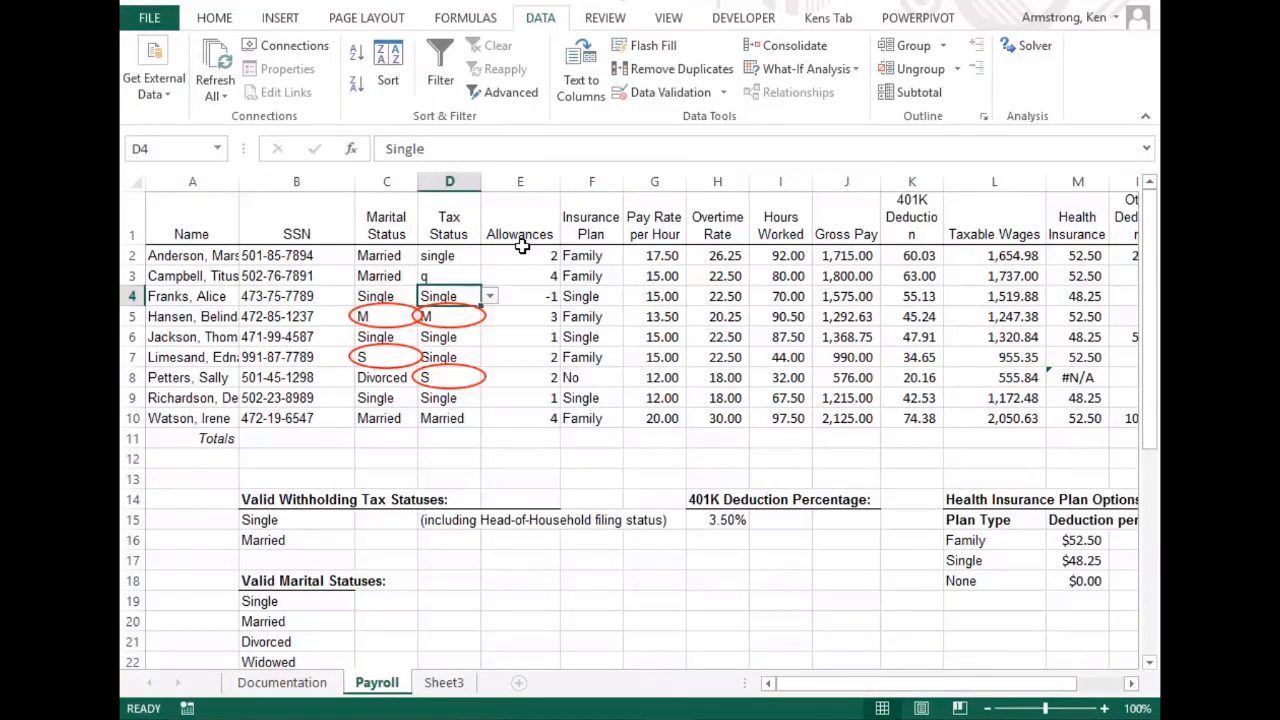
Set up data validation for the Allowances cell E2 with the error alert style Information.
{"action": "left_click_drag", "start_coordinate": [528, 255], "coordinate": [530, 410]}
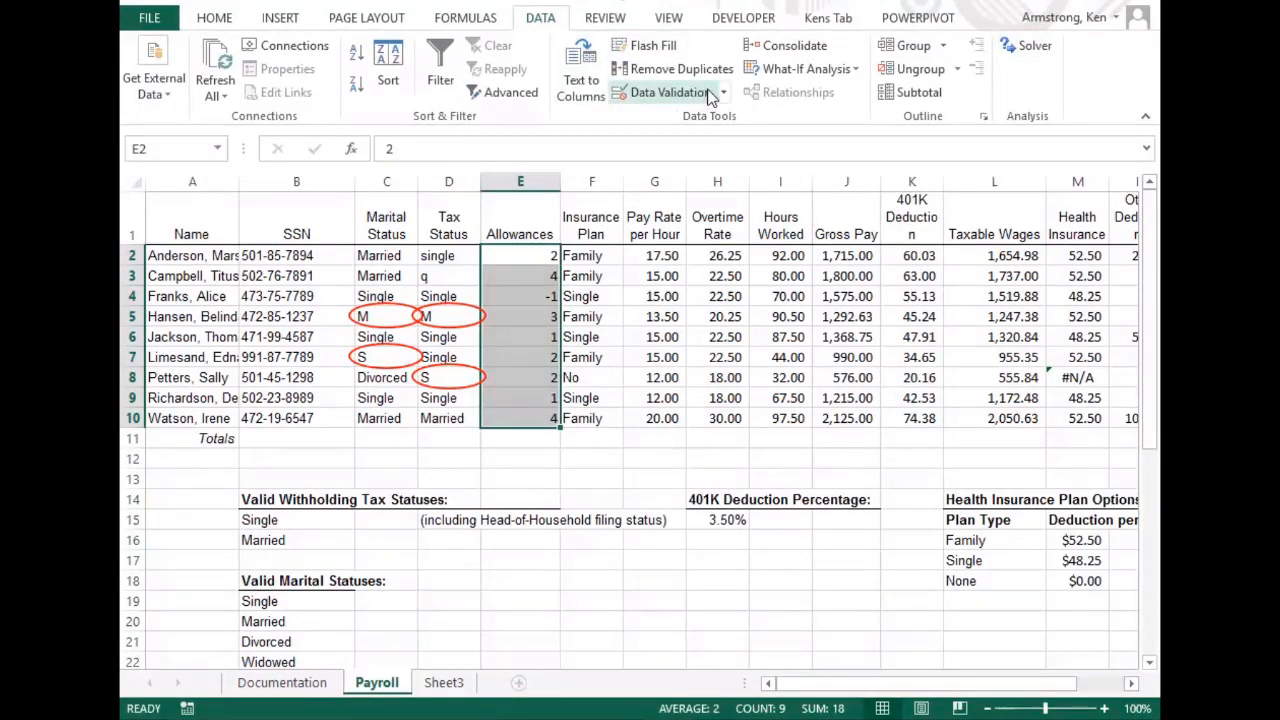
{"action": "left_click", "coordinate": [528, 255]}
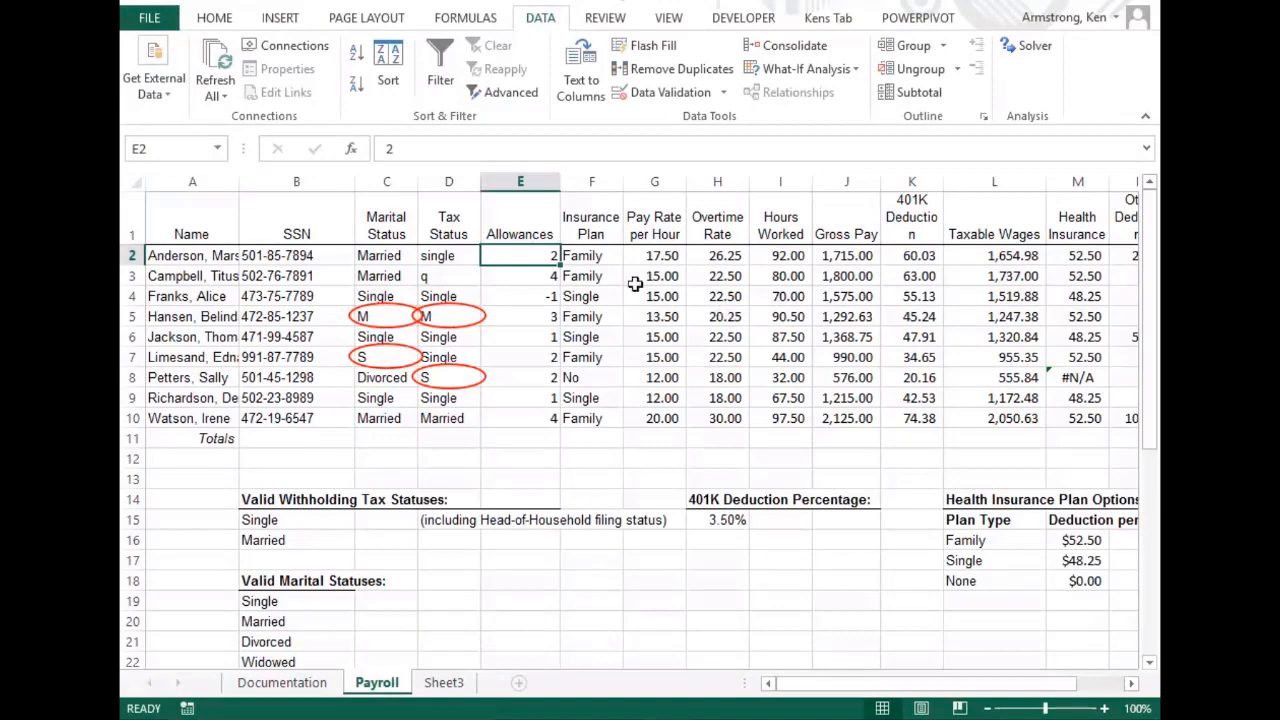
{"action": "left_click", "coordinate": [725, 94]}
{"action": "left_click", "coordinate": [684, 115]}
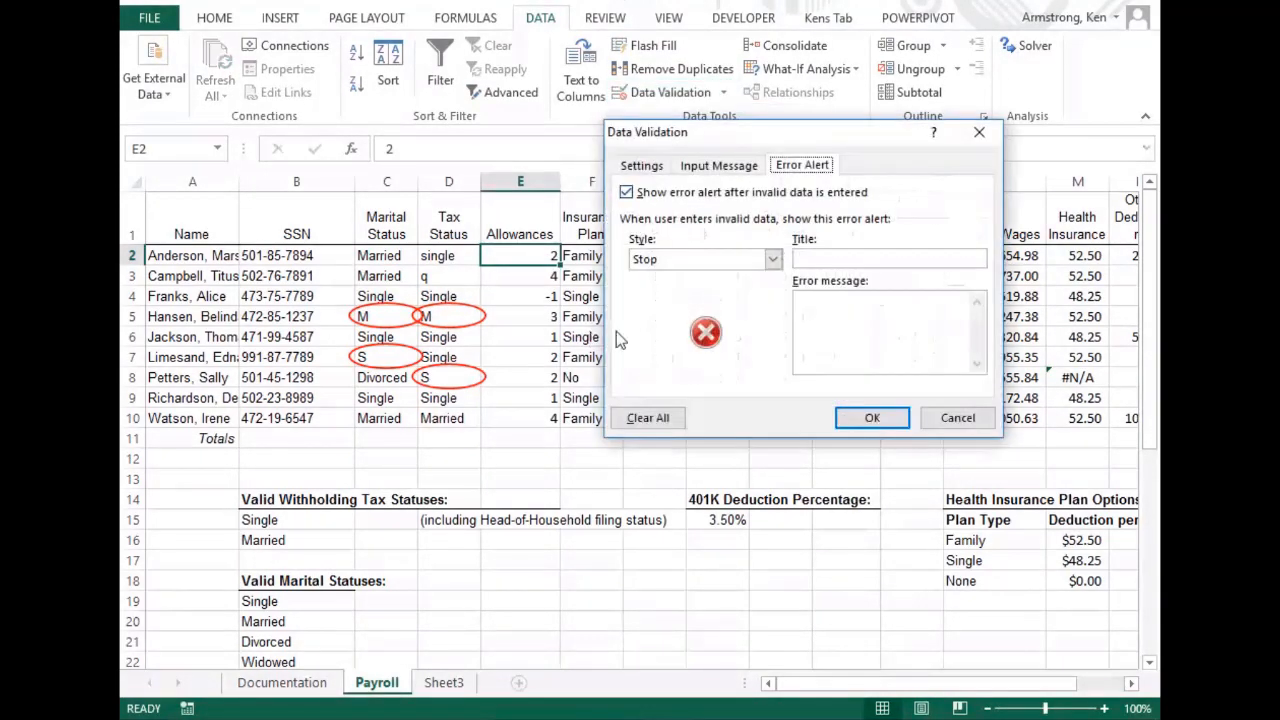
{"action": "left_click", "coordinate": [765, 258]}
{"action": "left_click", "coordinate": [690, 302]}
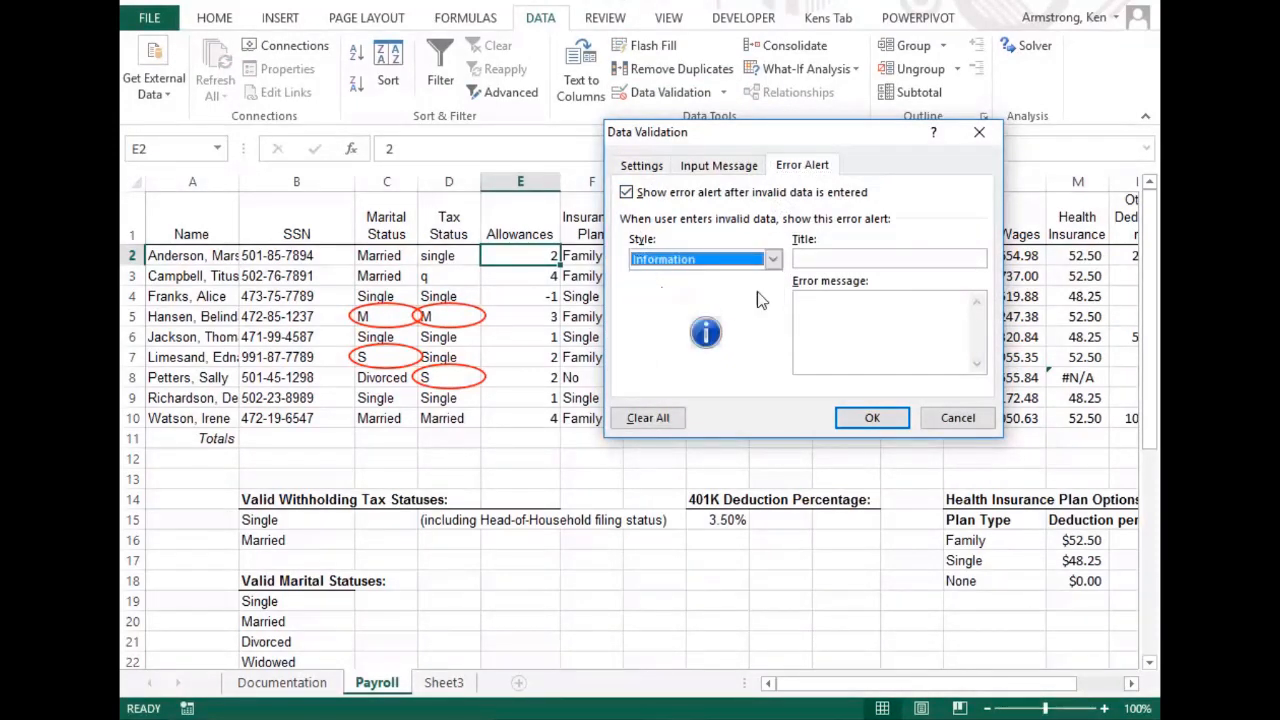
Give the Information alert the title "Hey!" and the message "this SHOULD be a number between 0 & 10".
{"action": "left_click", "coordinate": [843, 261]}
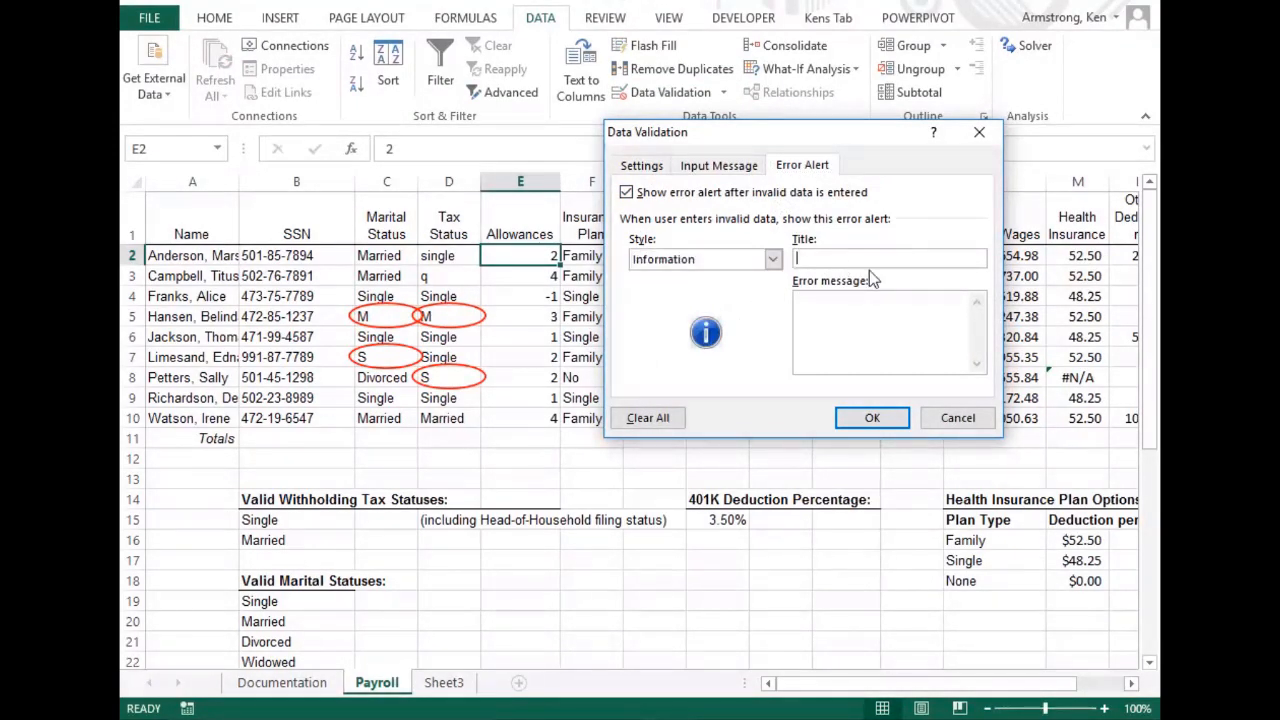
{"action": "type", "text": "Hey!"}
{"action": "left_click", "coordinate": [870, 330]}
{"action": "type", "text": "this SHOULD be a number between"}
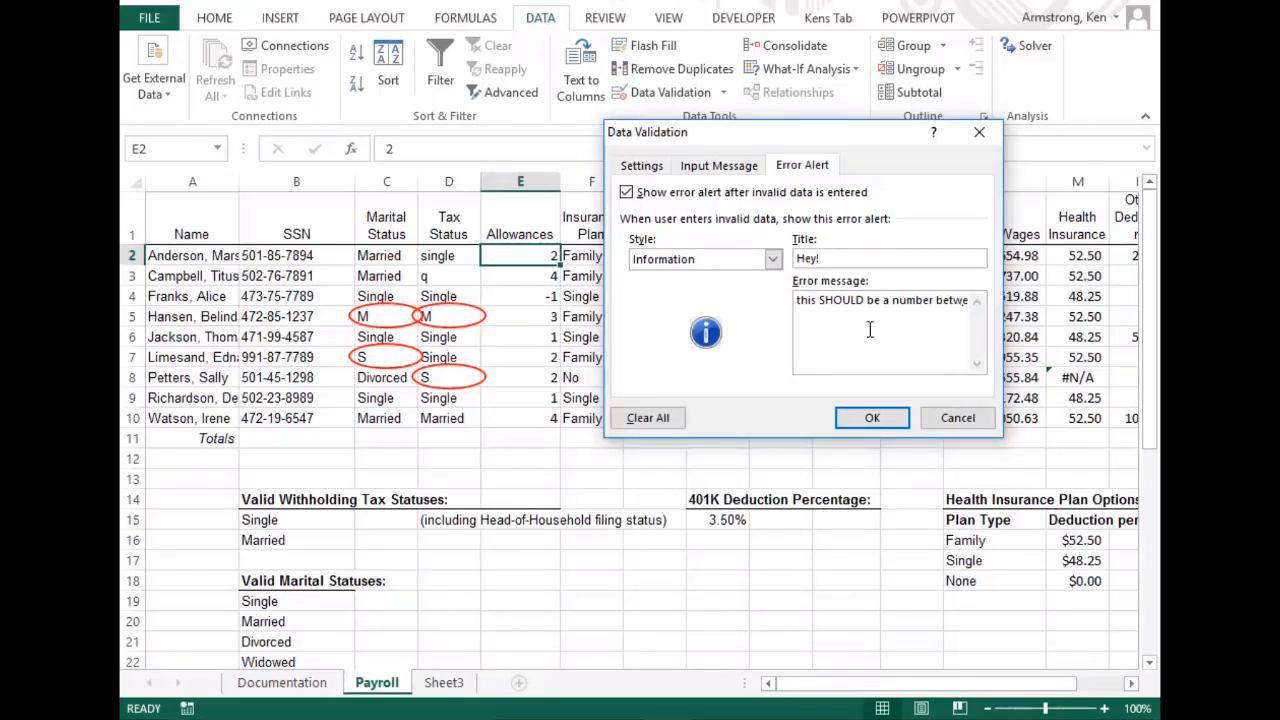
{"action": "type", "text": "& 10"}
Restrict the Allowances cell E2 to whole numbers between 0 and 10 and apply the validation.
{"action": "left_click", "coordinate": [641, 166]}
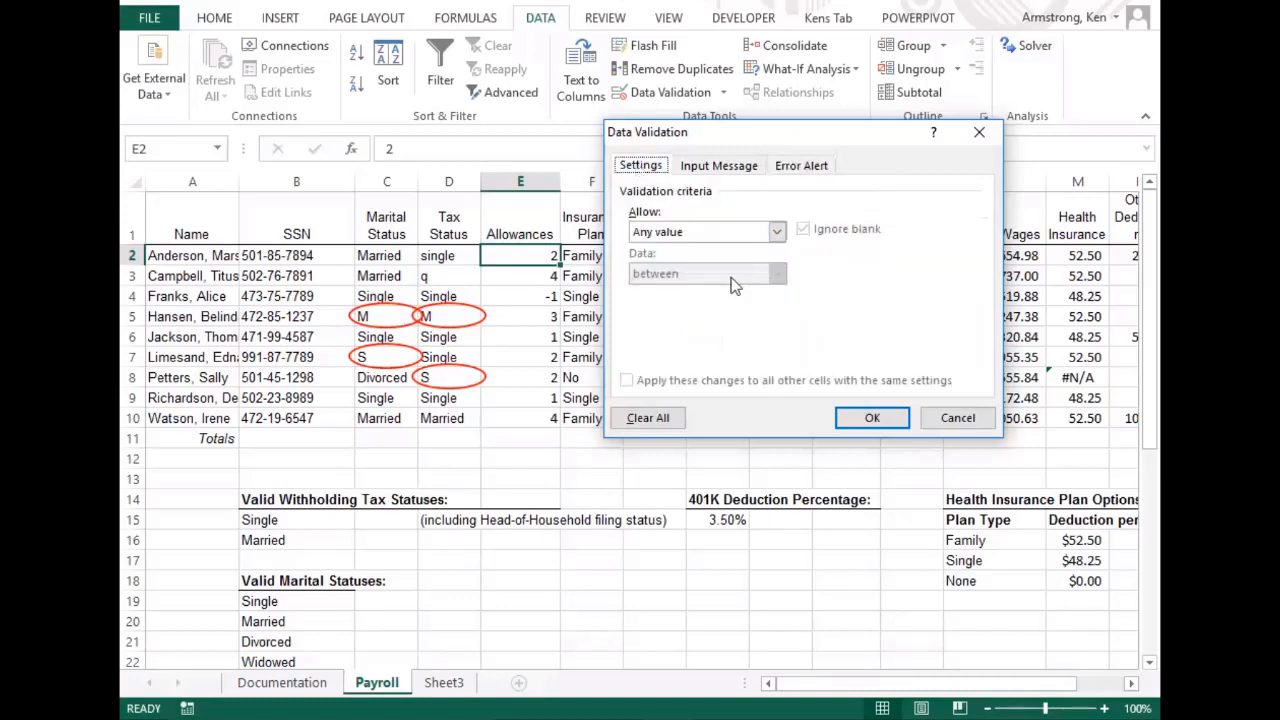
{"action": "left_click", "coordinate": [777, 231]}
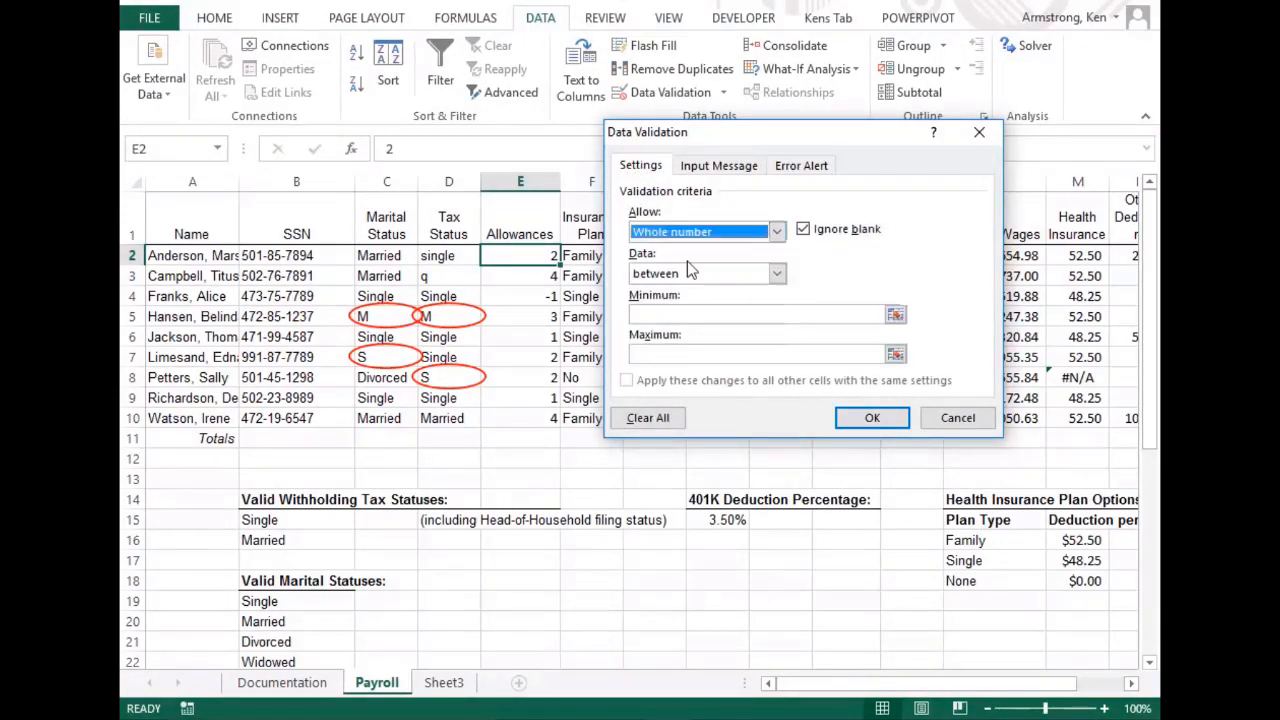
{"action": "left_click", "coordinate": [678, 263]}
{"action": "left_click", "coordinate": [701, 314]}
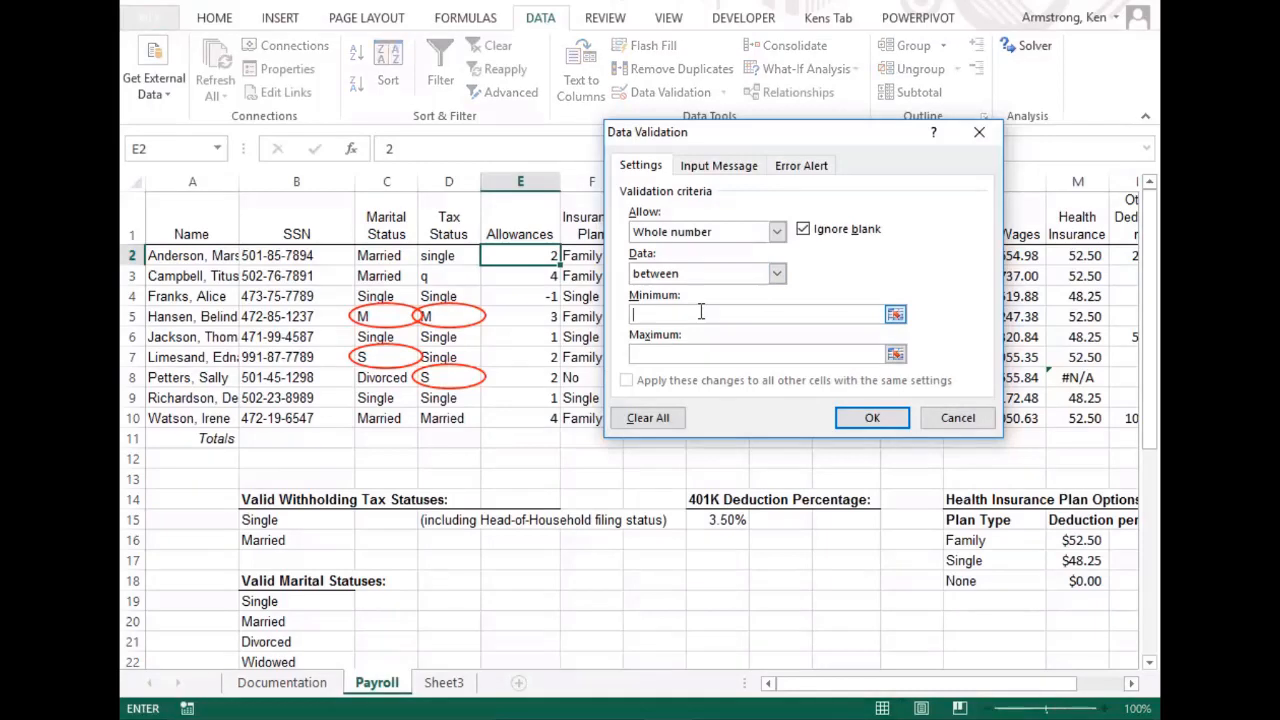
{"action": "left_click", "coordinate": [708, 355]}
{"action": "type", "text": "10"}
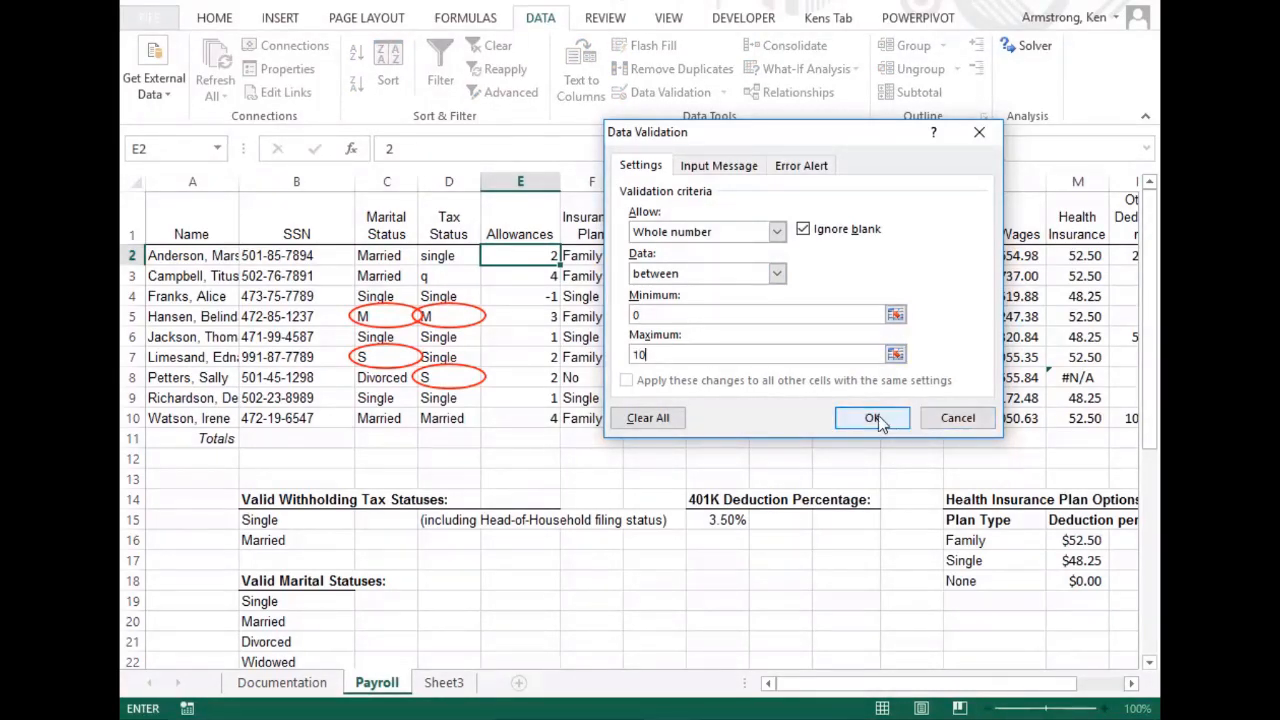
{"action": "left_click", "coordinate": [874, 418]}
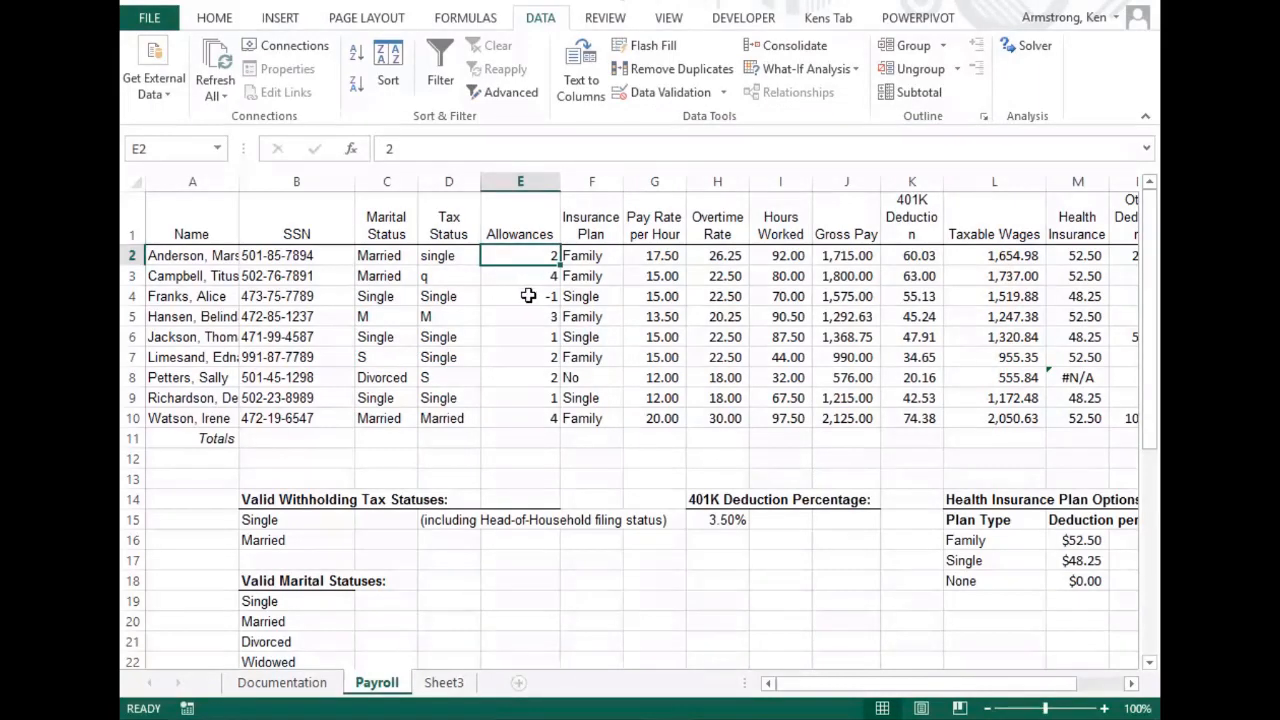
Extend E2's data validation to all the Allowances cells E2:E10, checking its error alert before applying.
{"action": "left_click_drag", "start_coordinate": [537, 252], "coordinate": [534, 418]}
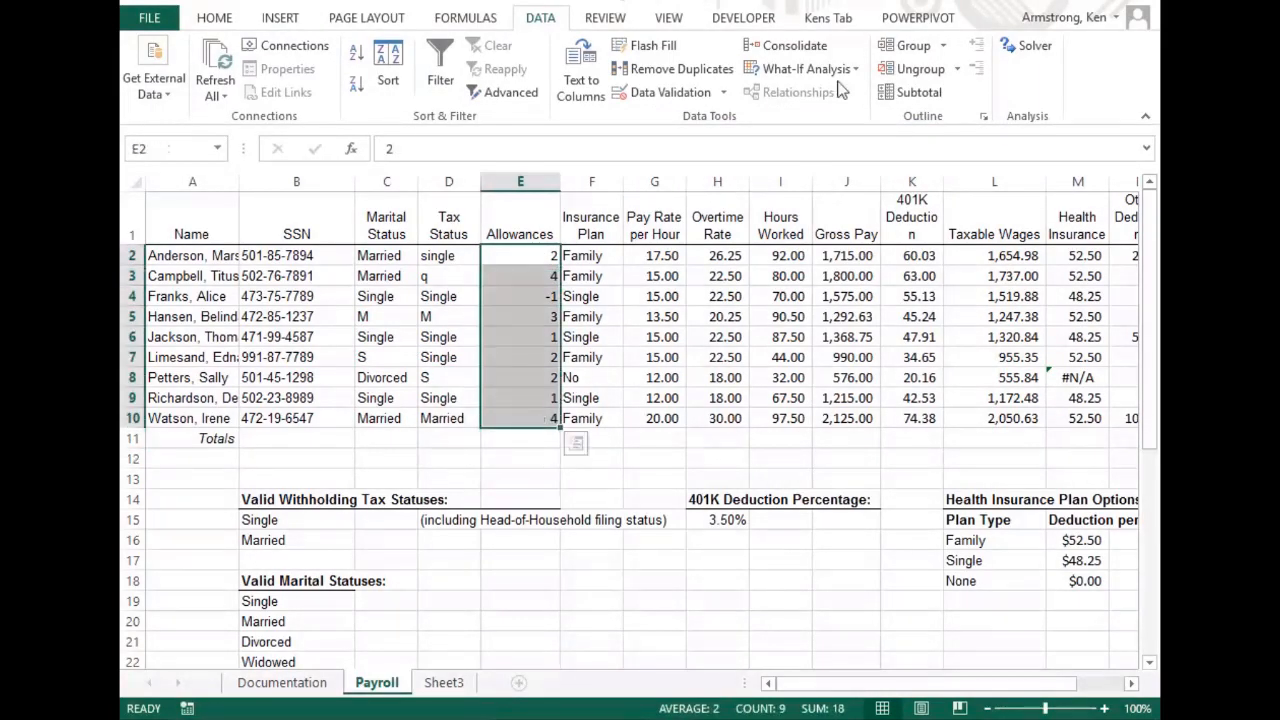
{"action": "left_click", "coordinate": [697, 93]}
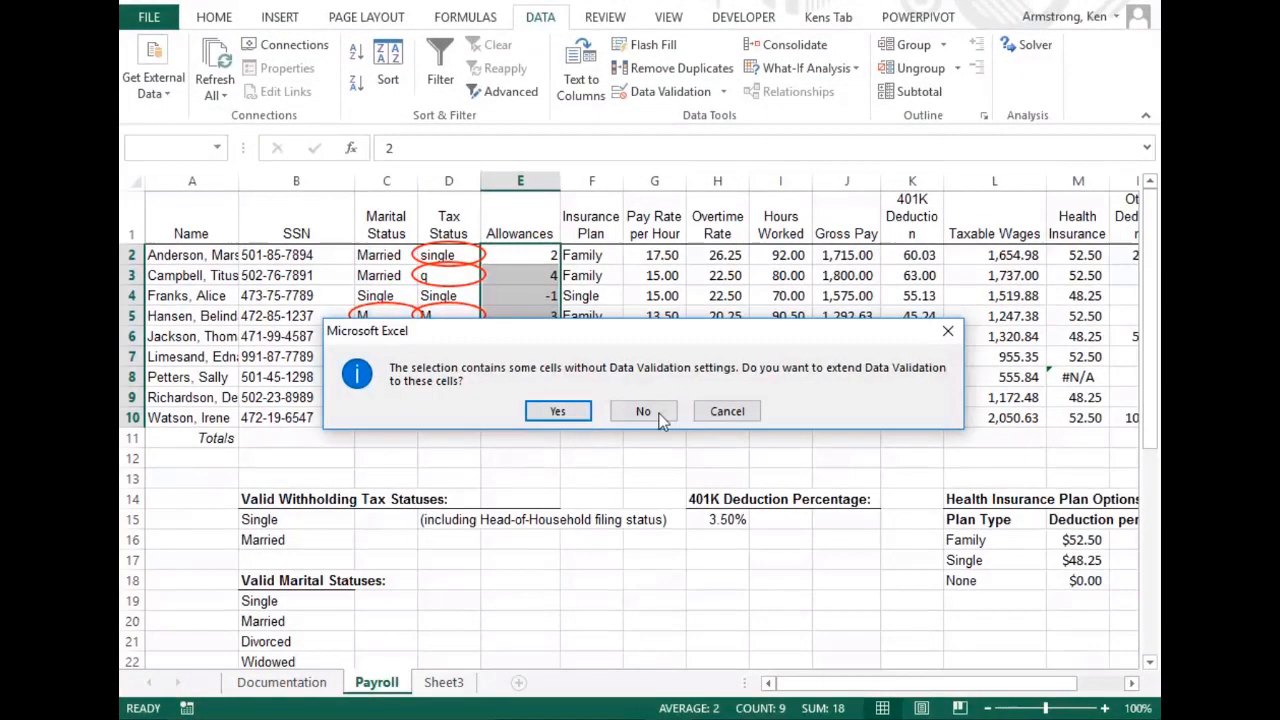
{"action": "left_click", "coordinate": [724, 412]}
{"action": "left_click", "coordinate": [697, 88]}
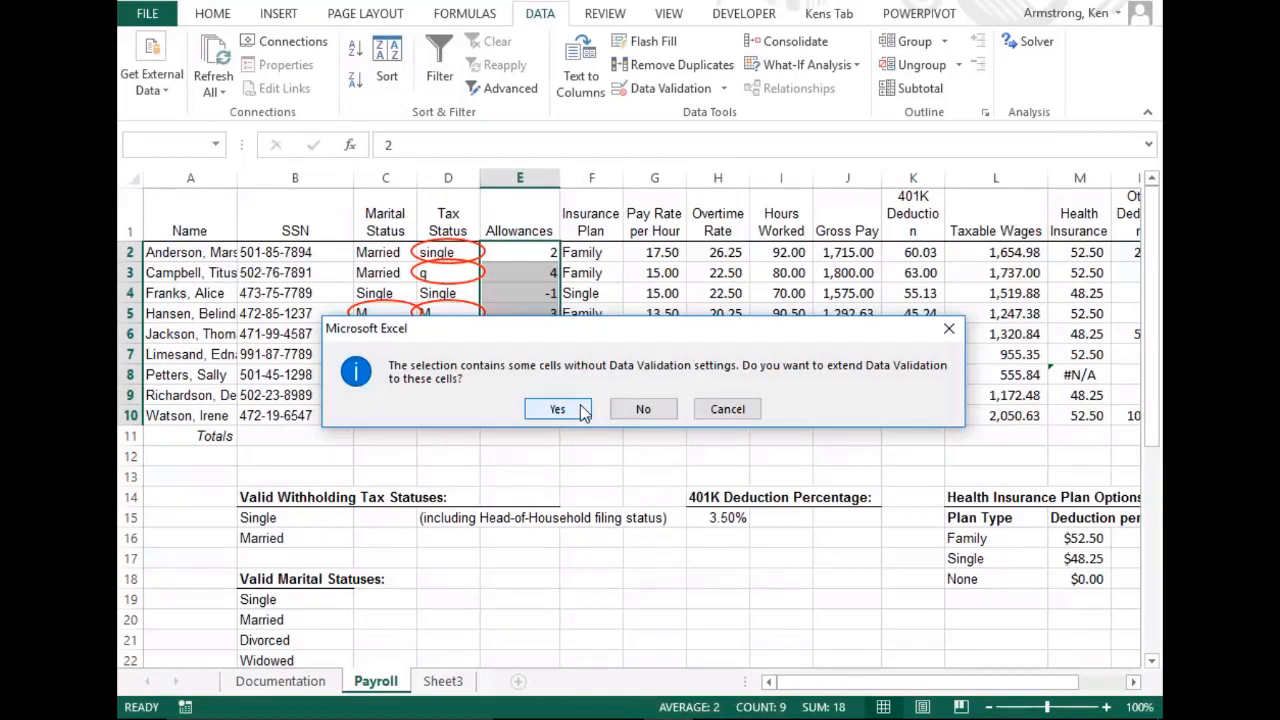
{"action": "left_click", "coordinate": [558, 412]}
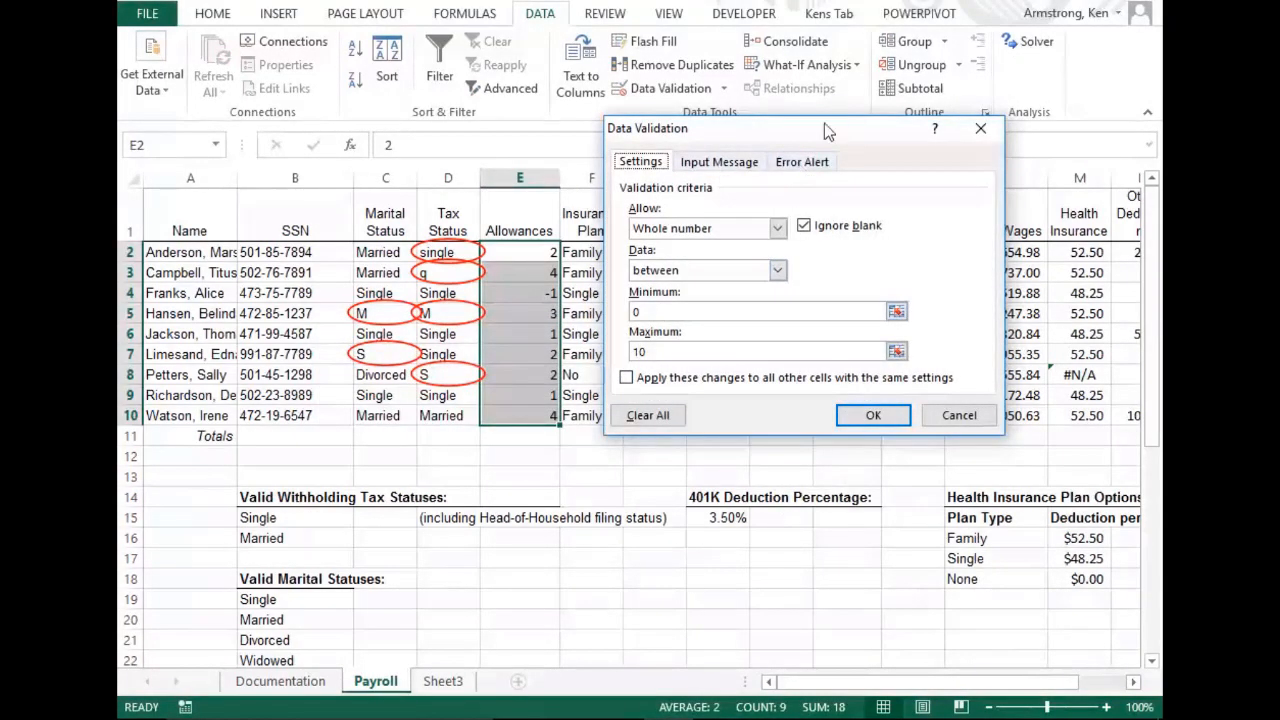
{"action": "left_click", "coordinate": [808, 164]}
{"action": "left_click", "coordinate": [874, 414]}
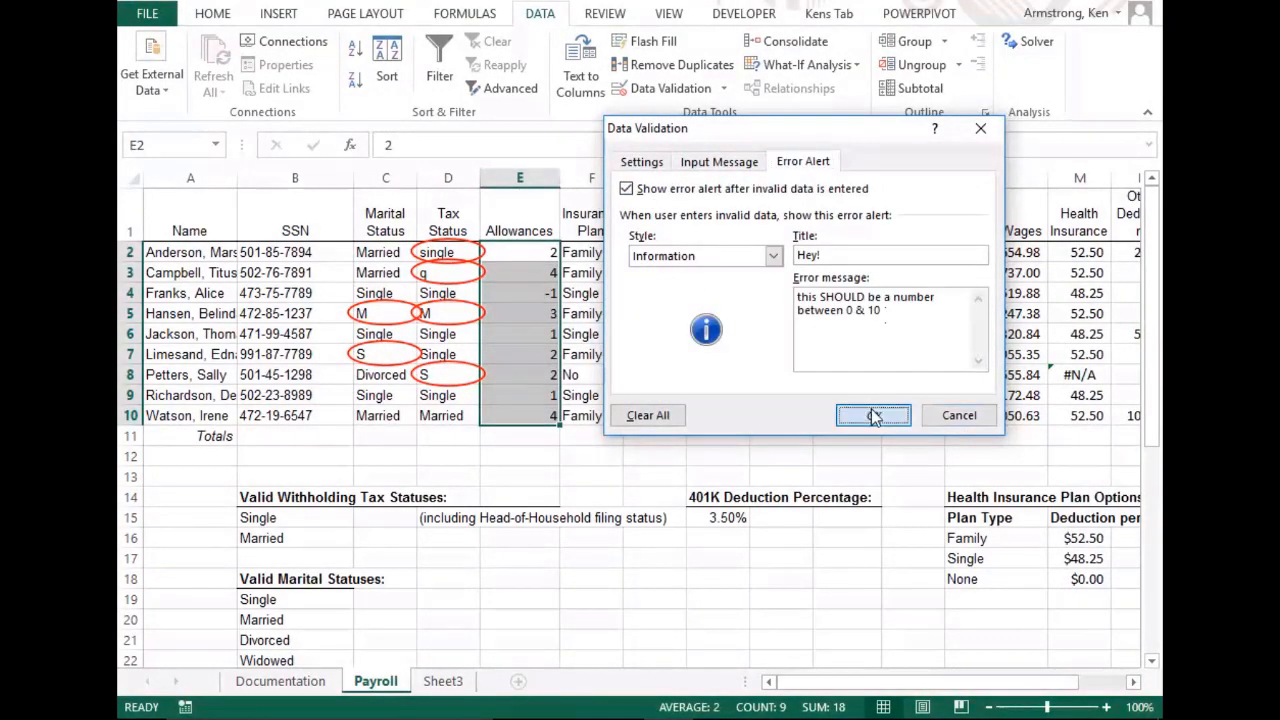
Enter 12 as the allowances in E5 and accept the out-of-range entry.
{"action": "left_click", "coordinate": [524, 316]}
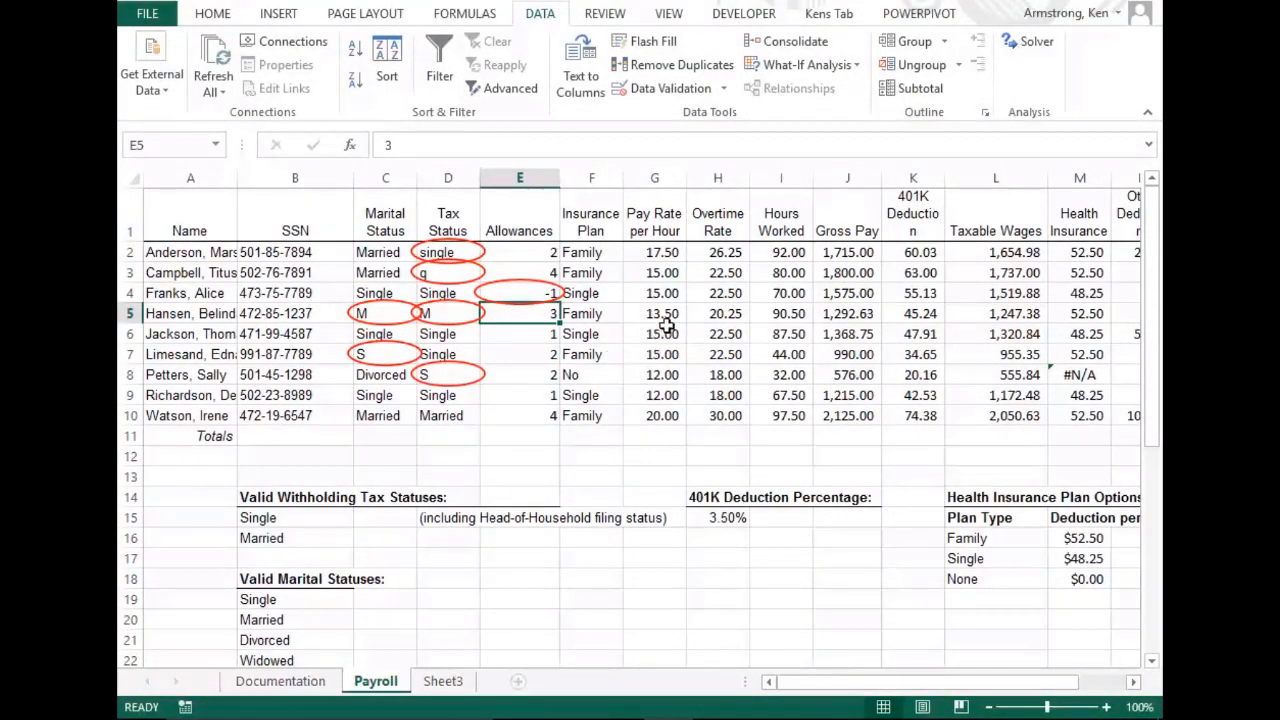
{"action": "type", "text": "12"}
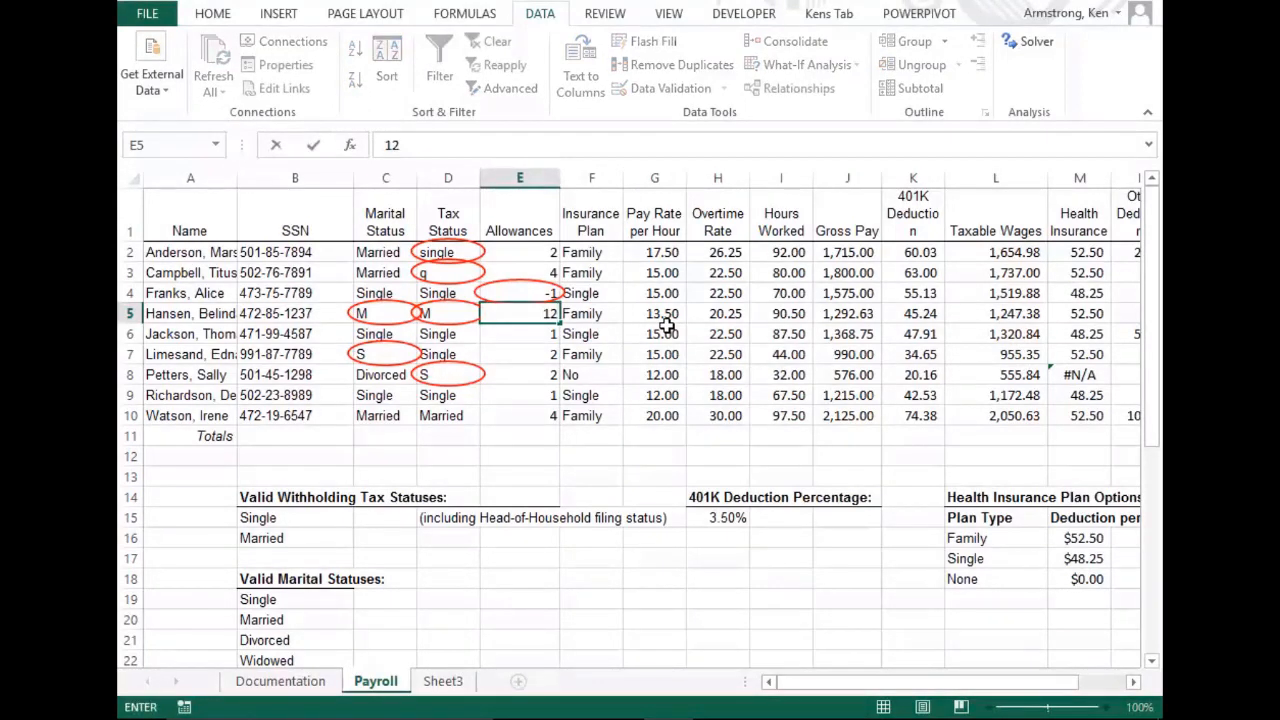
{"action": "key", "text": "Return"}
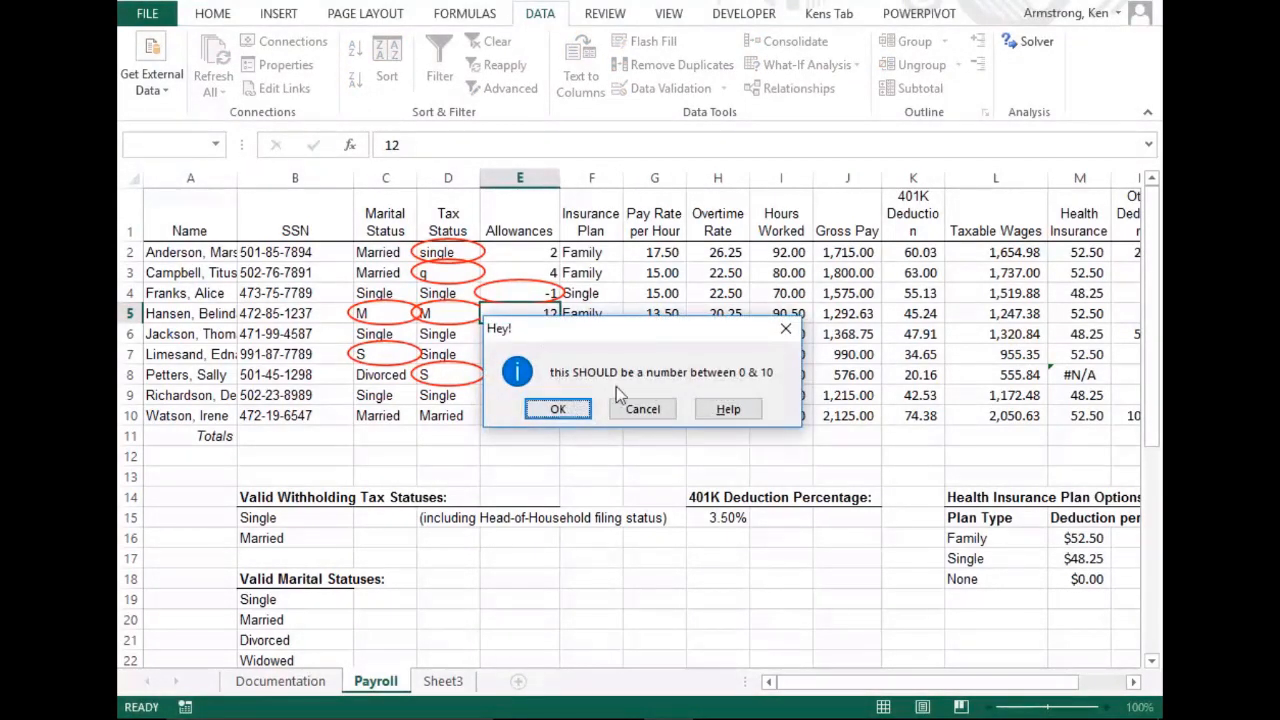
{"action": "left_click", "coordinate": [558, 412]}
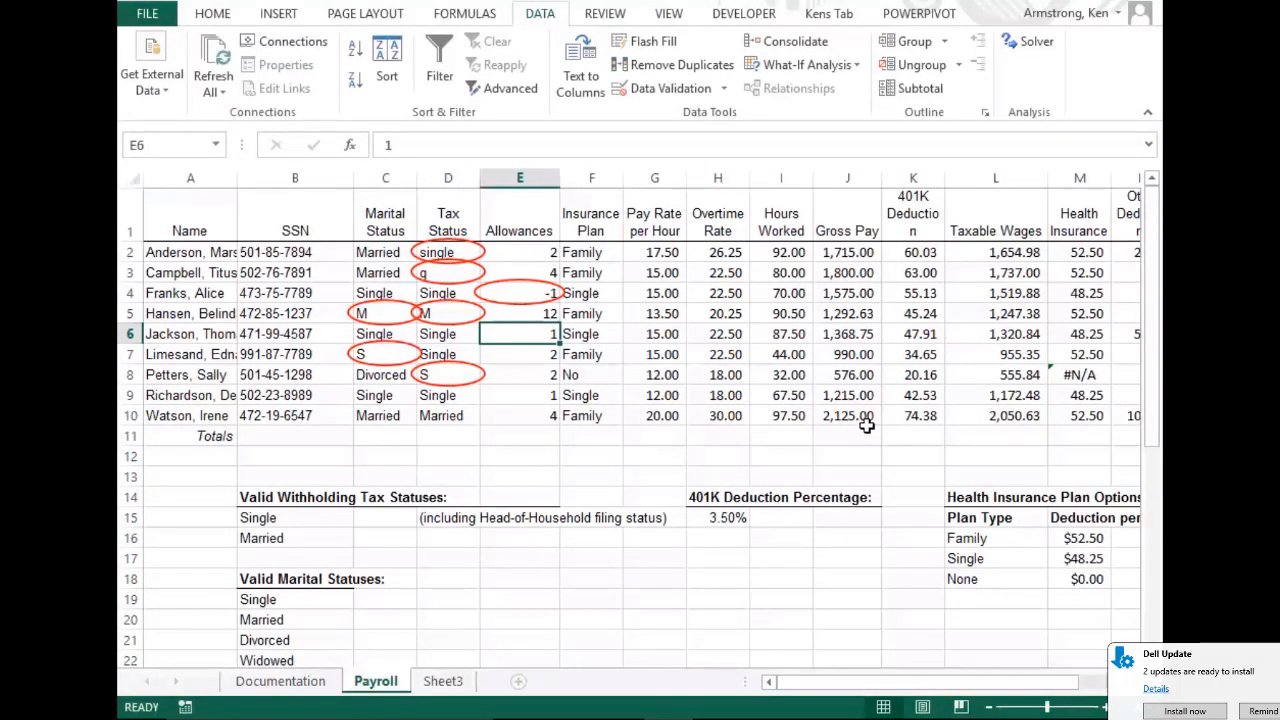
Test the Allowances validation by entering "q" in E4 and accepting the invalid entry.
{"action": "left_click", "coordinate": [536, 313]}
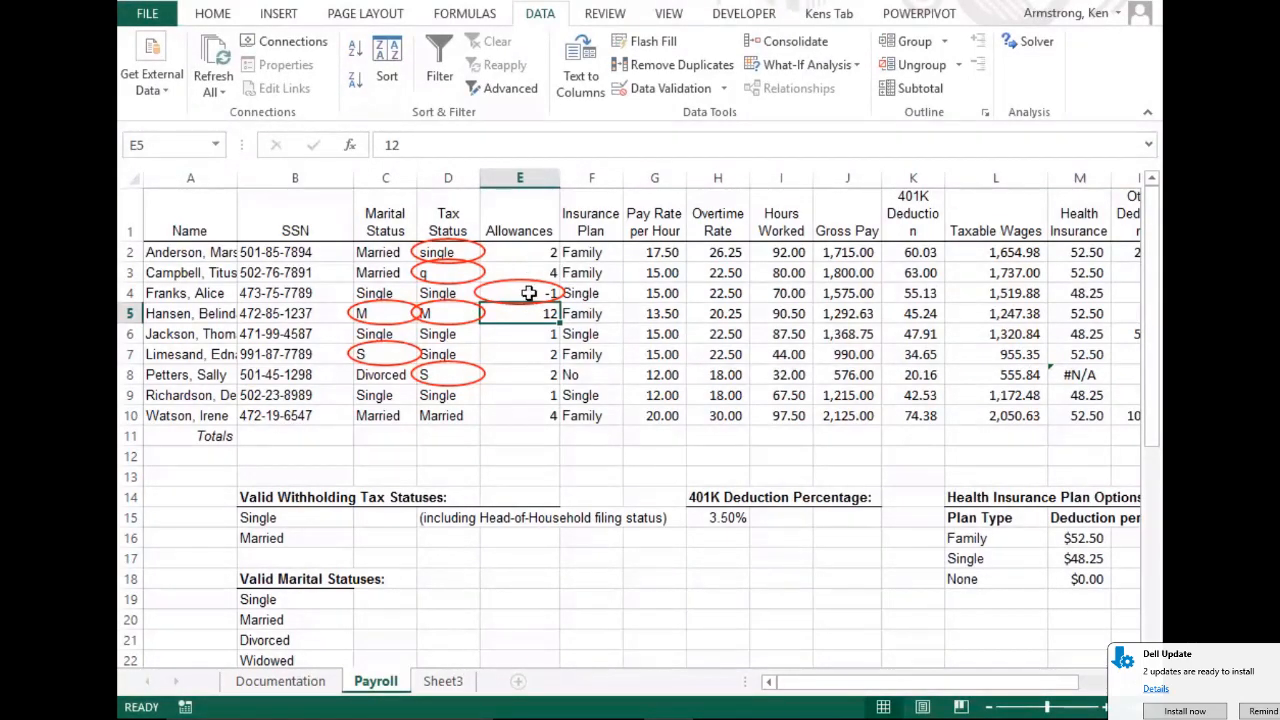
{"action": "left_click", "coordinate": [523, 290]}
{"action": "type", "text": "q"}
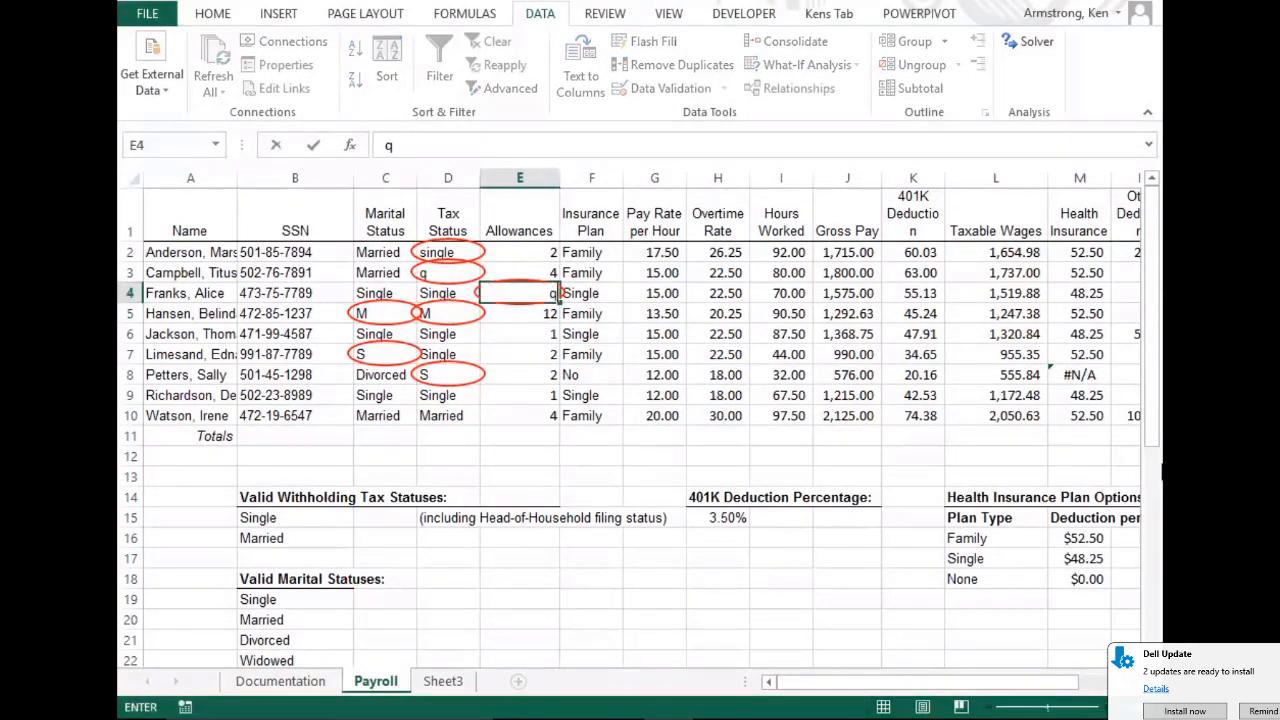
{"action": "key", "text": "Return"}
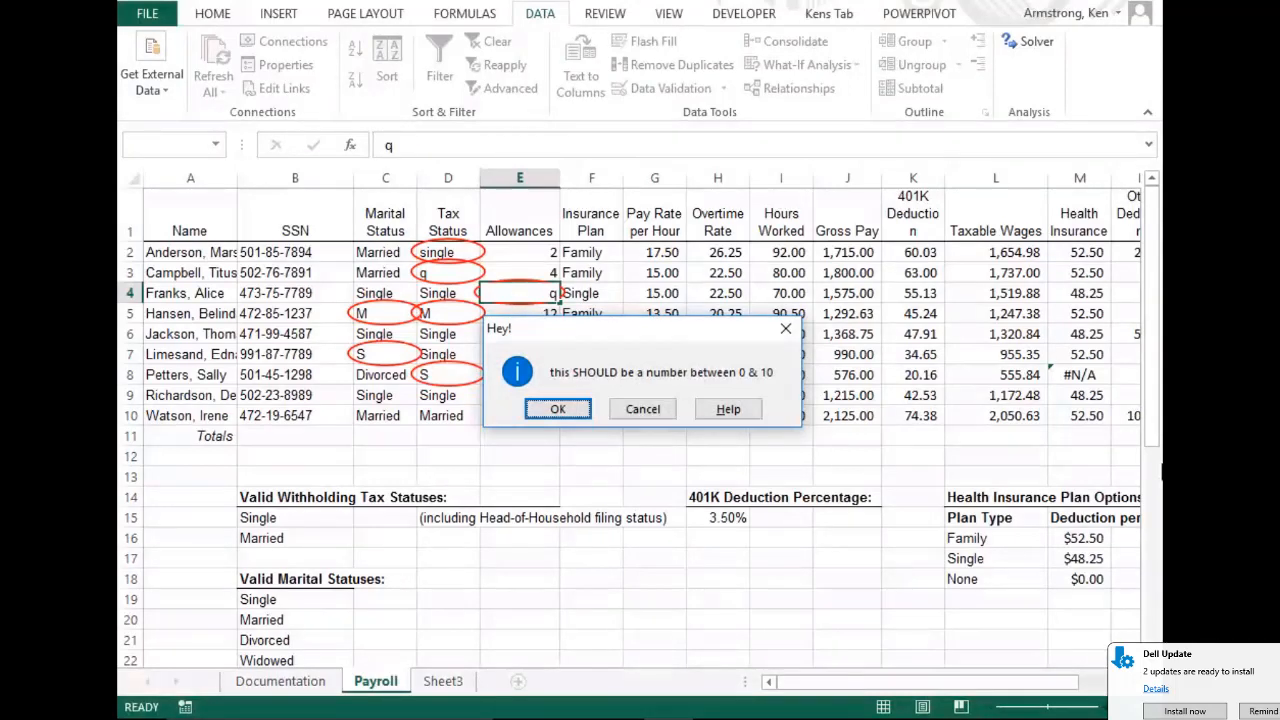
{"action": "key", "text": "Return"}
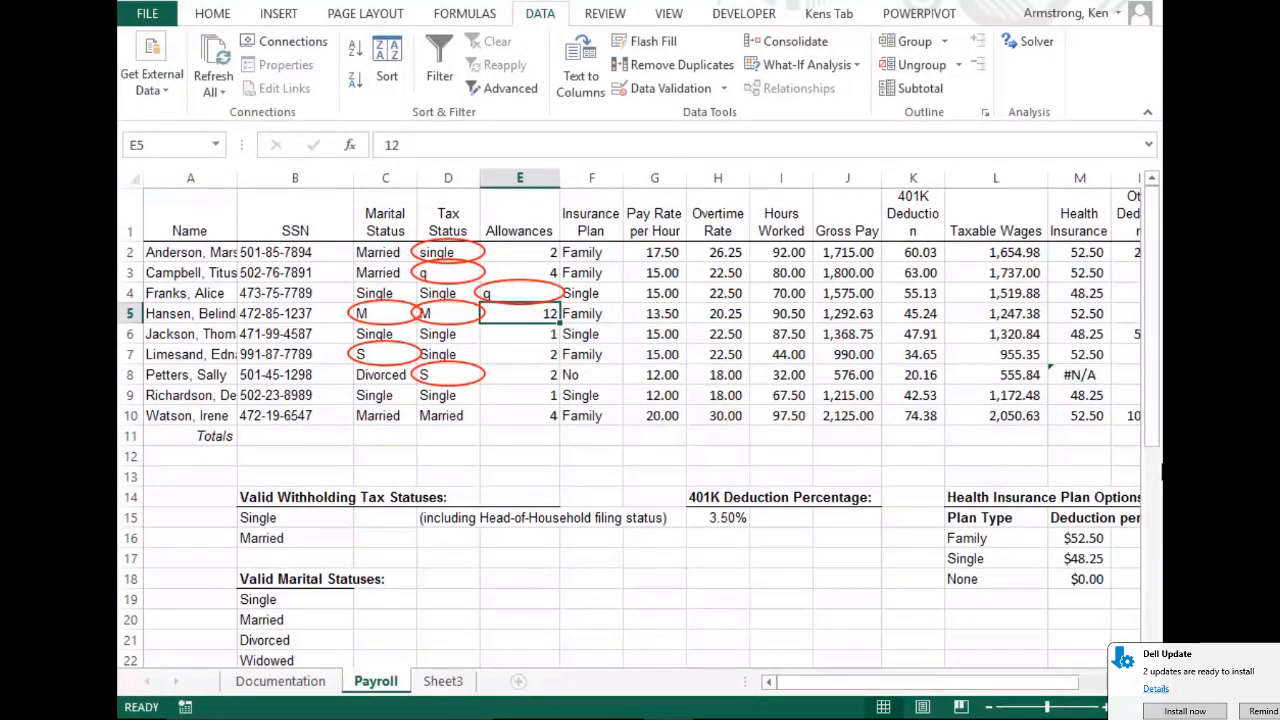
Set the allowances to 5 in E4 and 2 in E5.
{"action": "left_click", "coordinate": [519, 293]}
{"action": "type", "text": "5"}
{"action": "key", "text": "Return"}
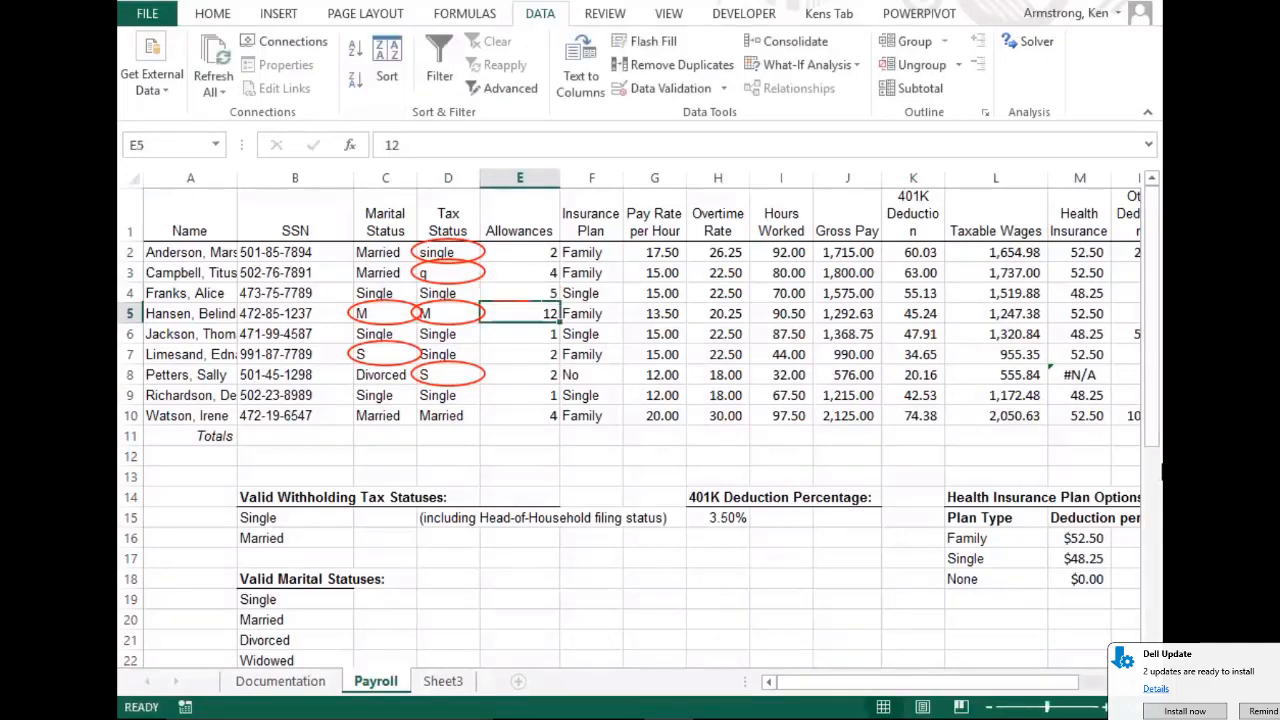
{"action": "type", "text": "2"}
{"action": "key", "text": "Return"}
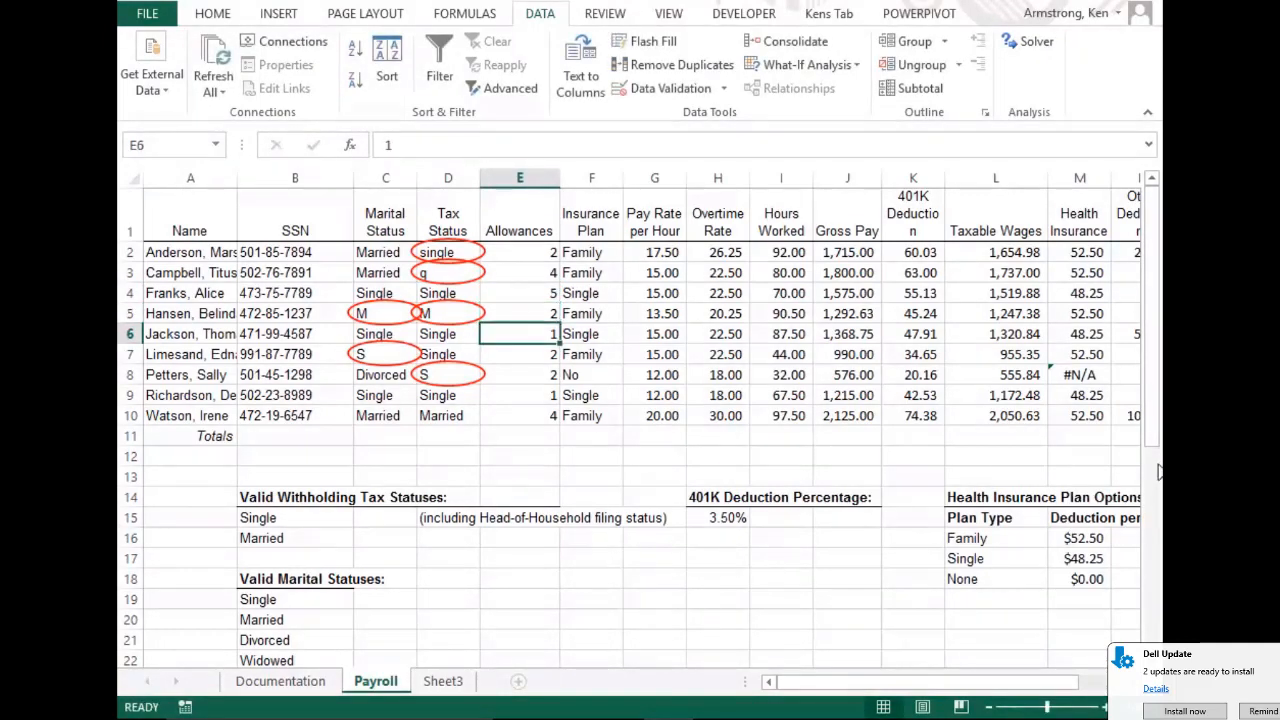
Select the Marital Status, Tax Status and Allowances entries in C2:E10.
{"action": "left_click", "coordinate": [603, 310]}
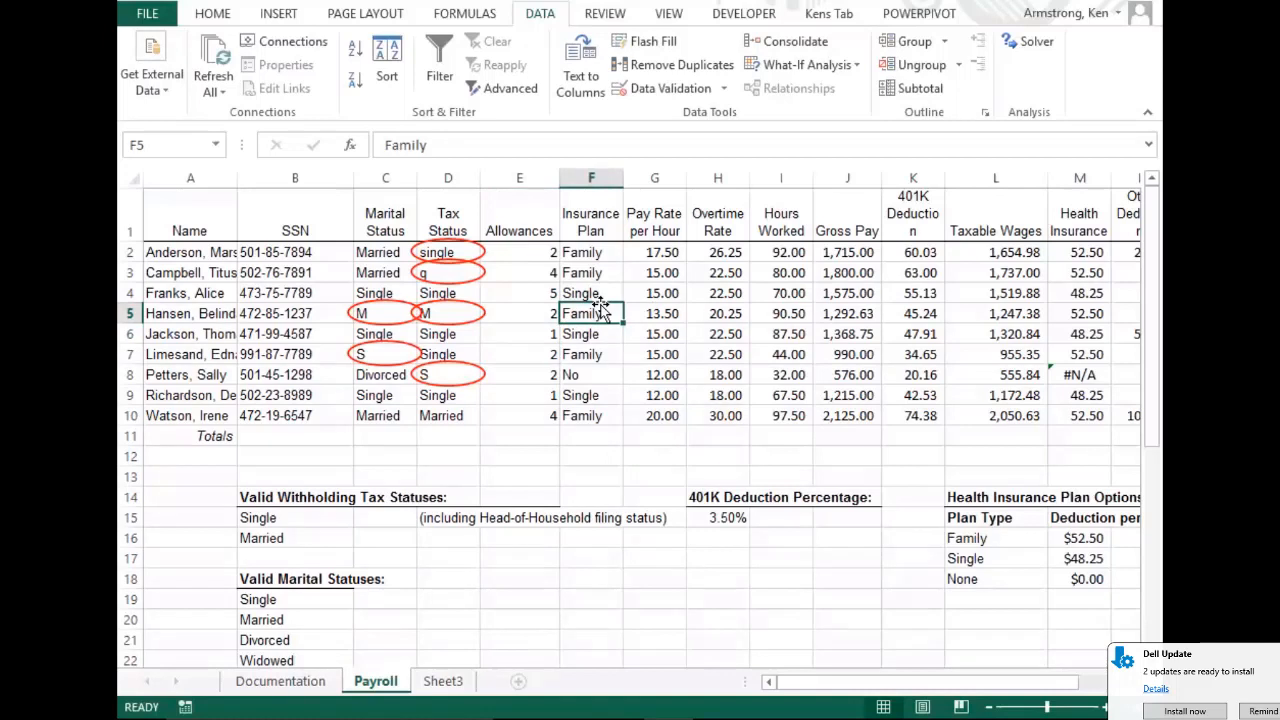
{"action": "left_click_drag", "start_coordinate": [385, 252], "coordinate": [520, 424]}
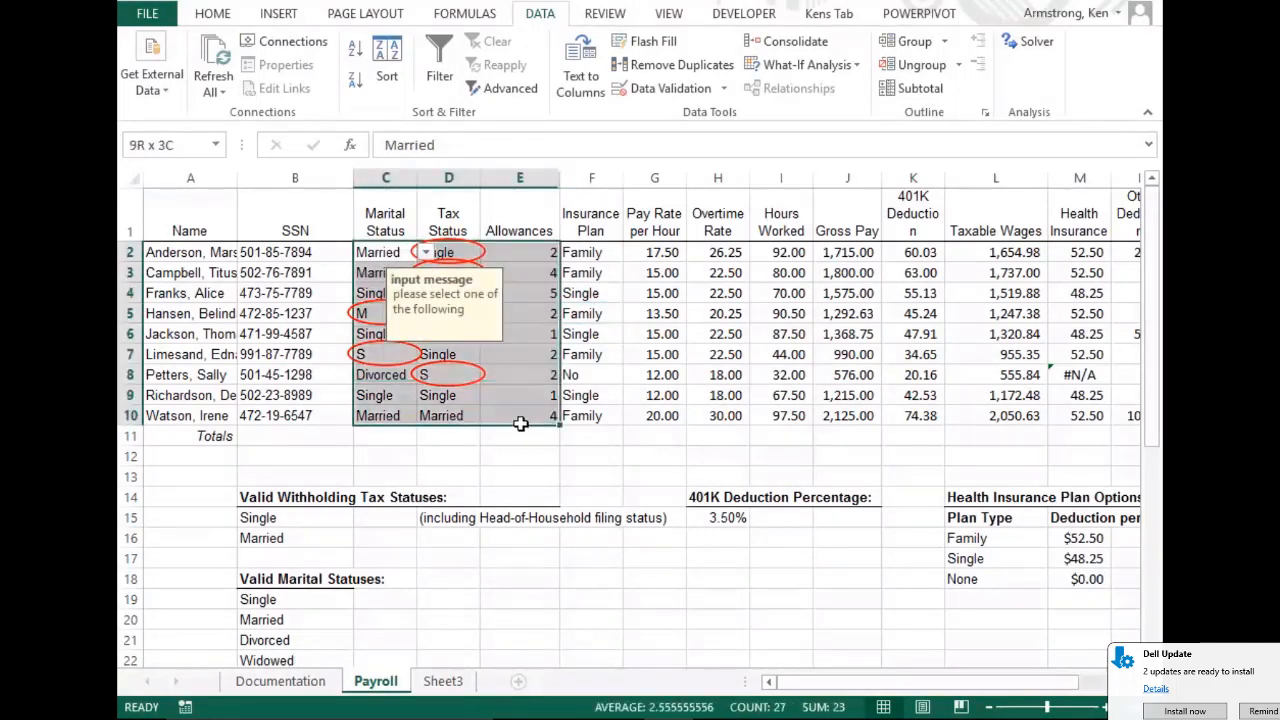